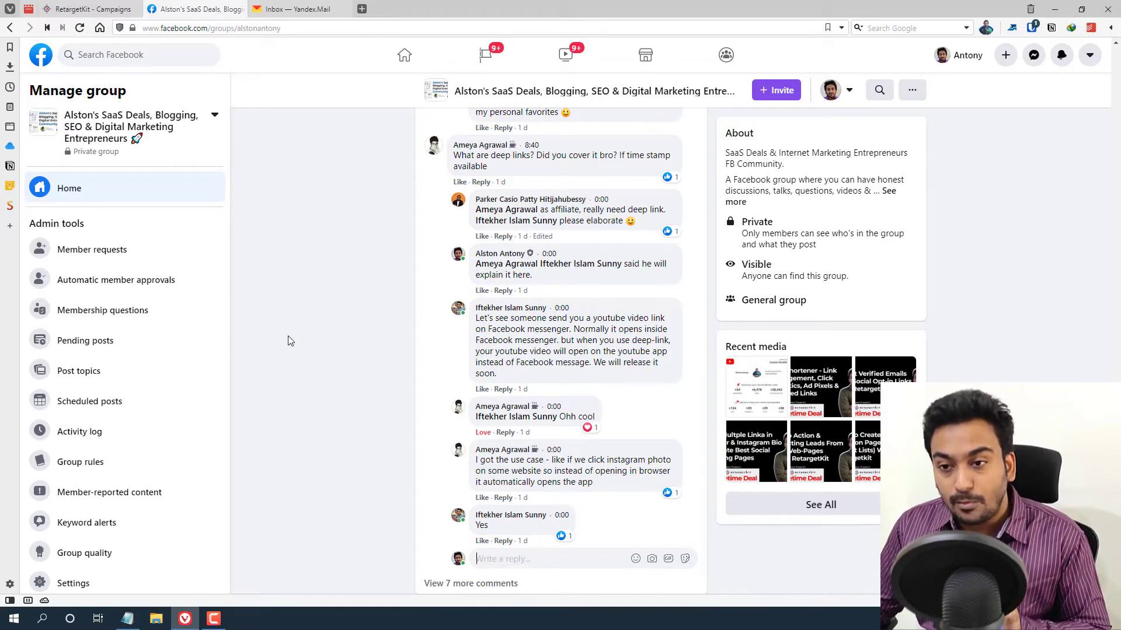
- Close the Facebook group tab and open Workspace Settings for Alston Links Workspace
{"action": "left_click", "coordinate": [239, 9]}
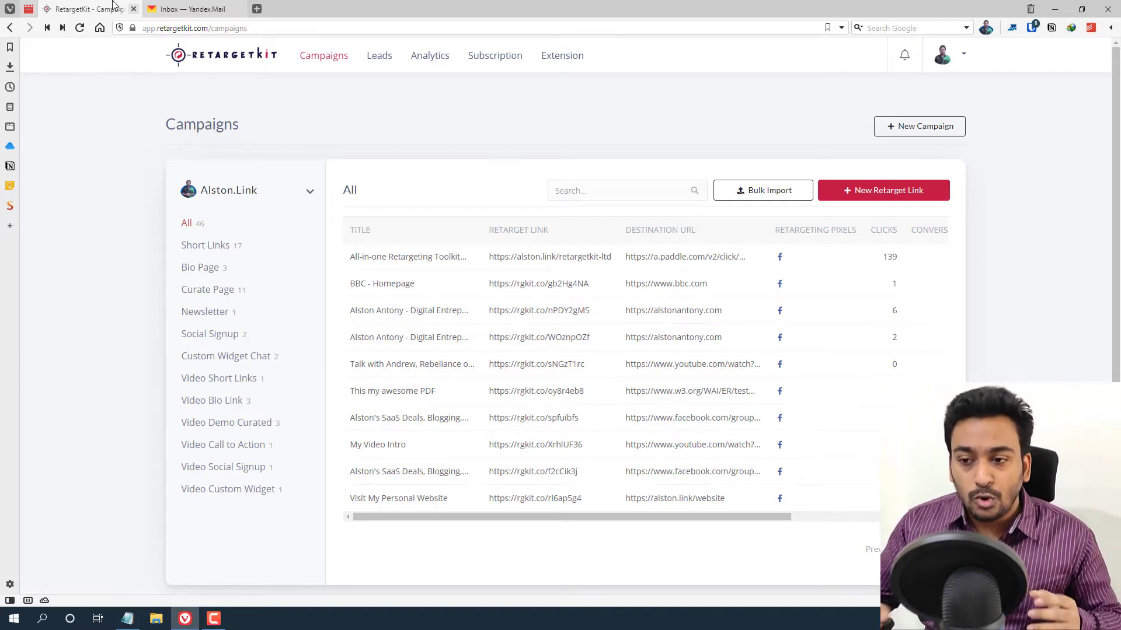
{"action": "left_click", "coordinate": [964, 55]}
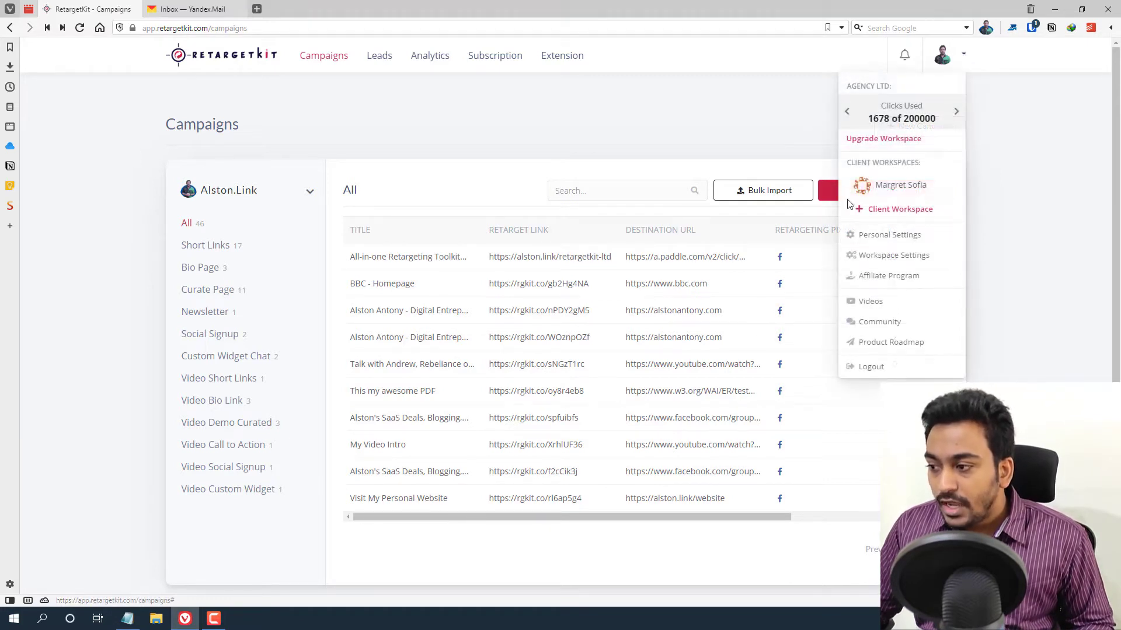
{"action": "left_click", "coordinate": [874, 255]}
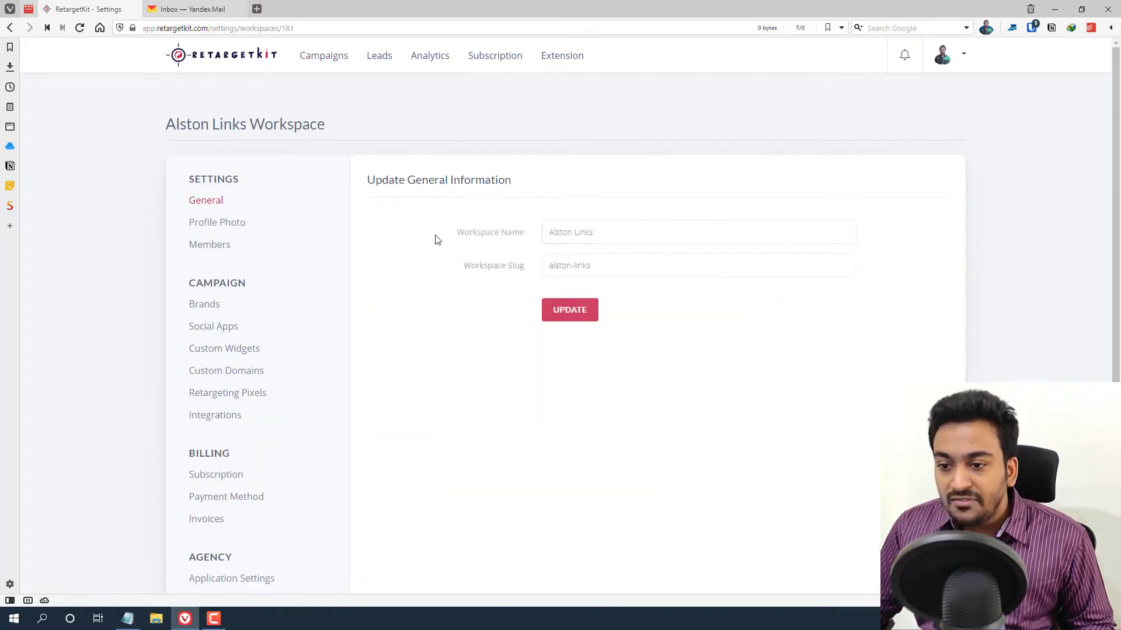
- View the workspace Members list and dismiss the Invite Workspace Members dialog without sending
{"action": "left_click", "coordinate": [216, 253]}
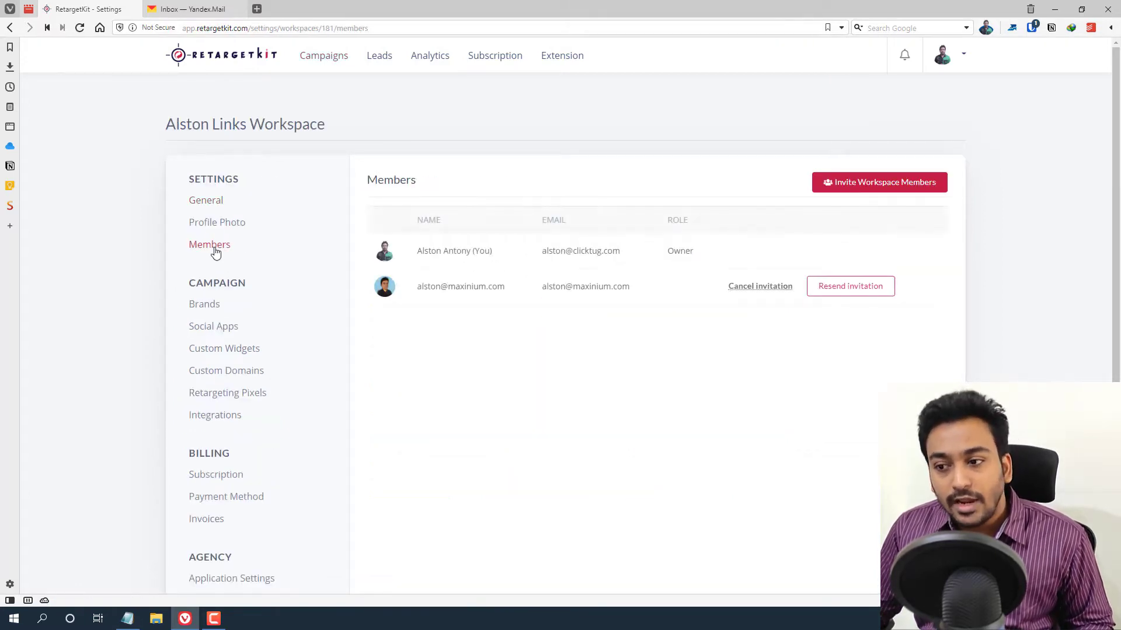
{"action": "left_click", "coordinate": [884, 185]}
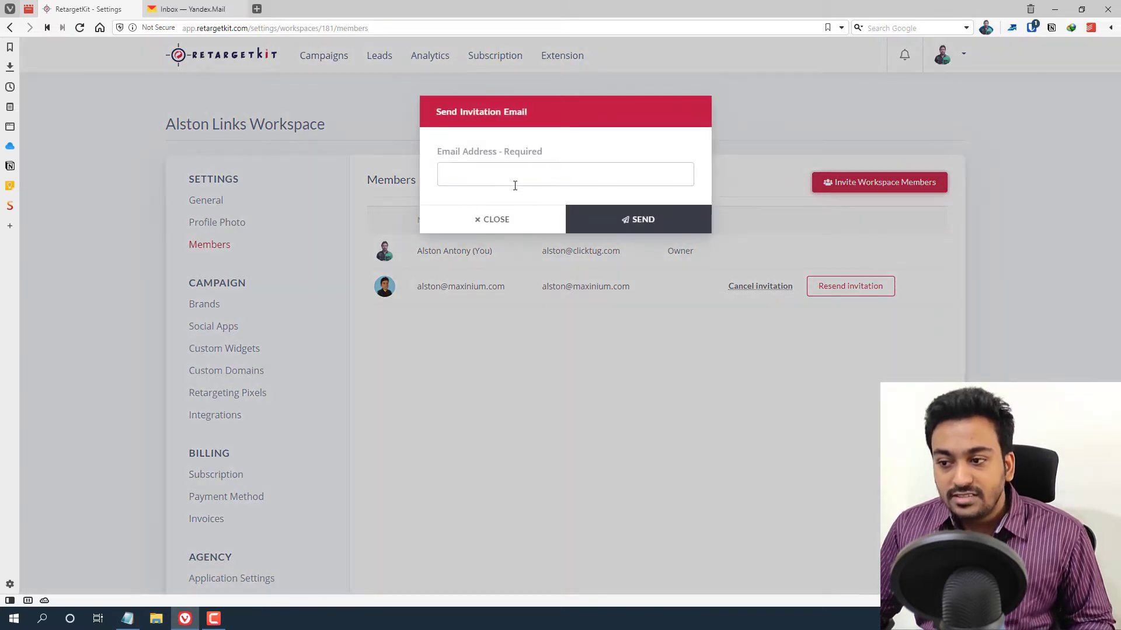
{"action": "left_click", "coordinate": [498, 218]}
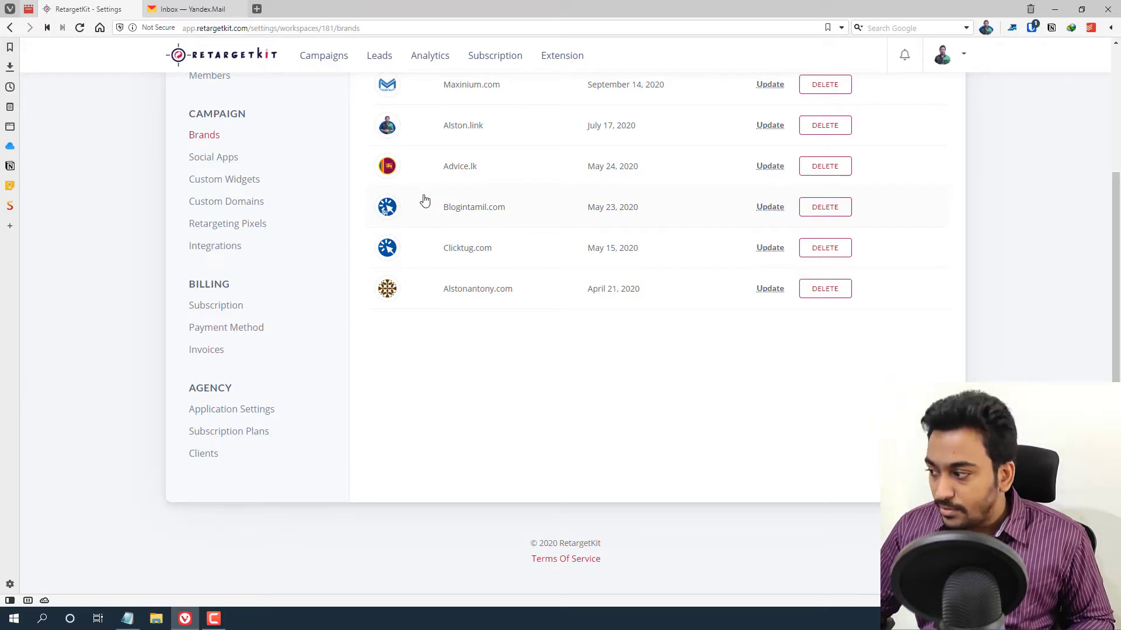
- Open Agency Application Settings to view the Maxinium Links name, domain, logo, favicon and trial days
{"action": "left_click", "coordinate": [213, 411]}
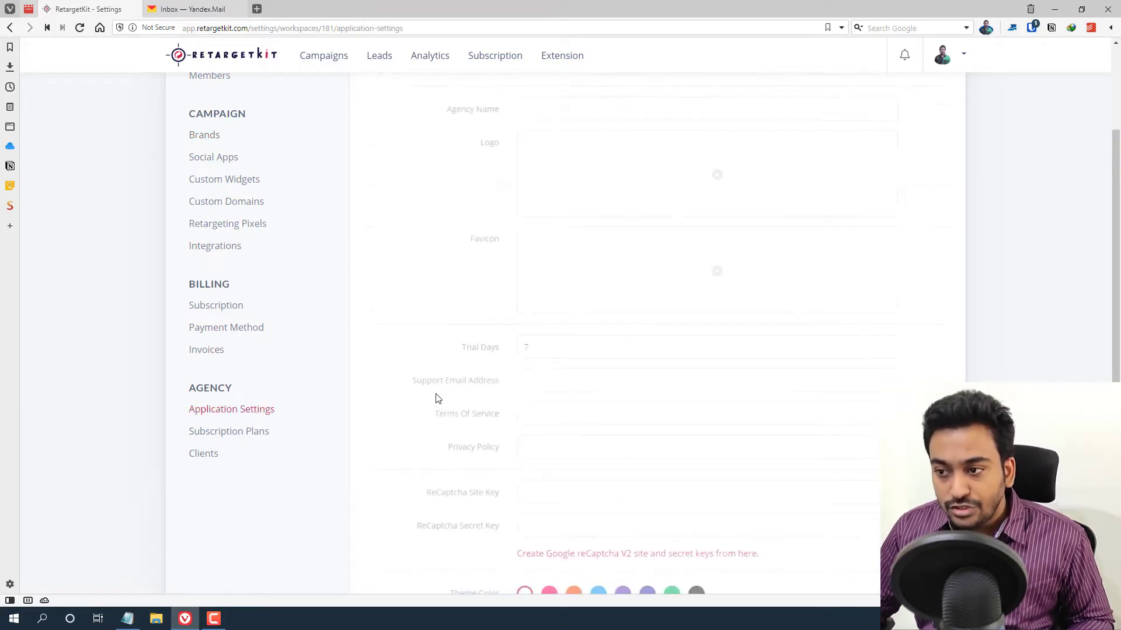
{"action": "scroll", "coordinate": [433, 397], "scroll_direction": "down", "scroll_amount": 2}
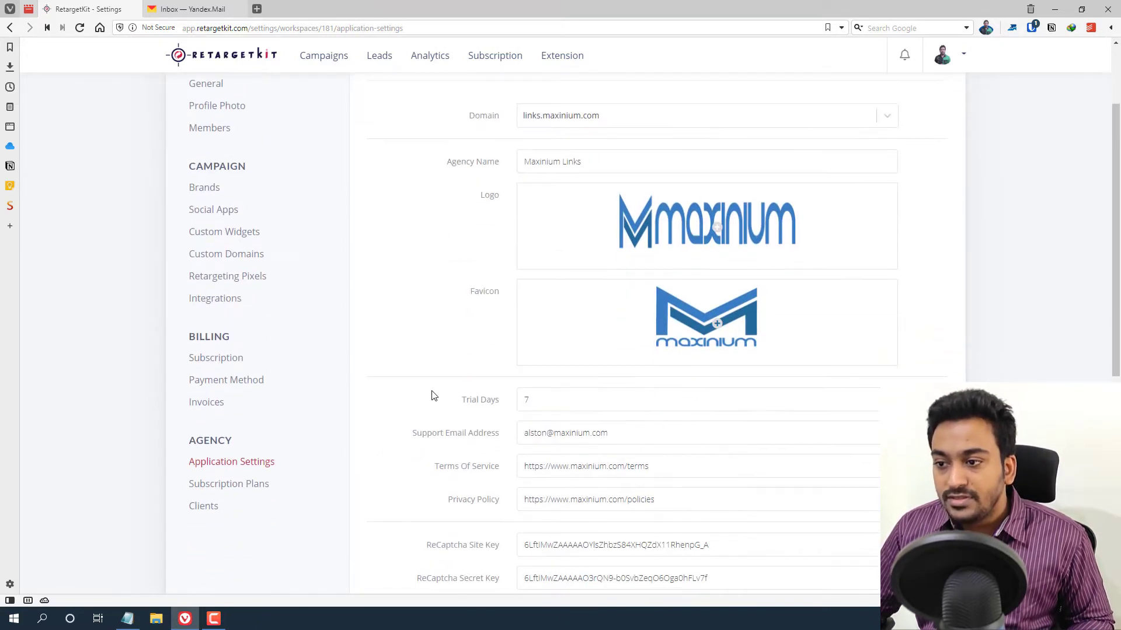
{"action": "scroll", "coordinate": [433, 396], "scroll_direction": "up", "scroll_amount": 1}
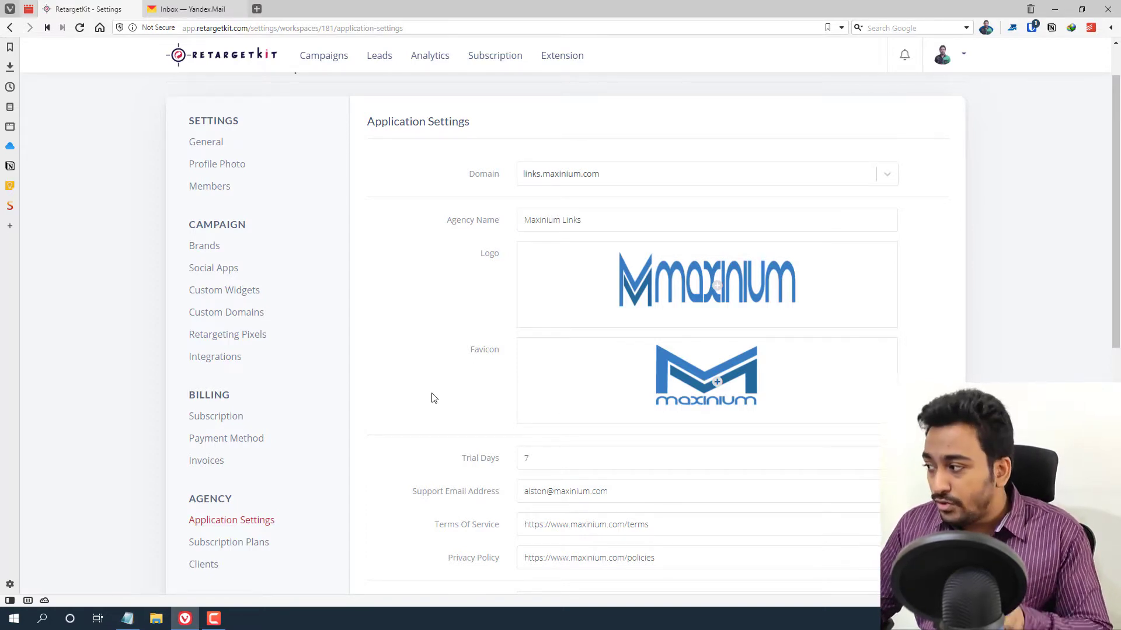
{"action": "left_click", "coordinate": [531, 178]}
{"action": "left_click", "coordinate": [528, 175]}
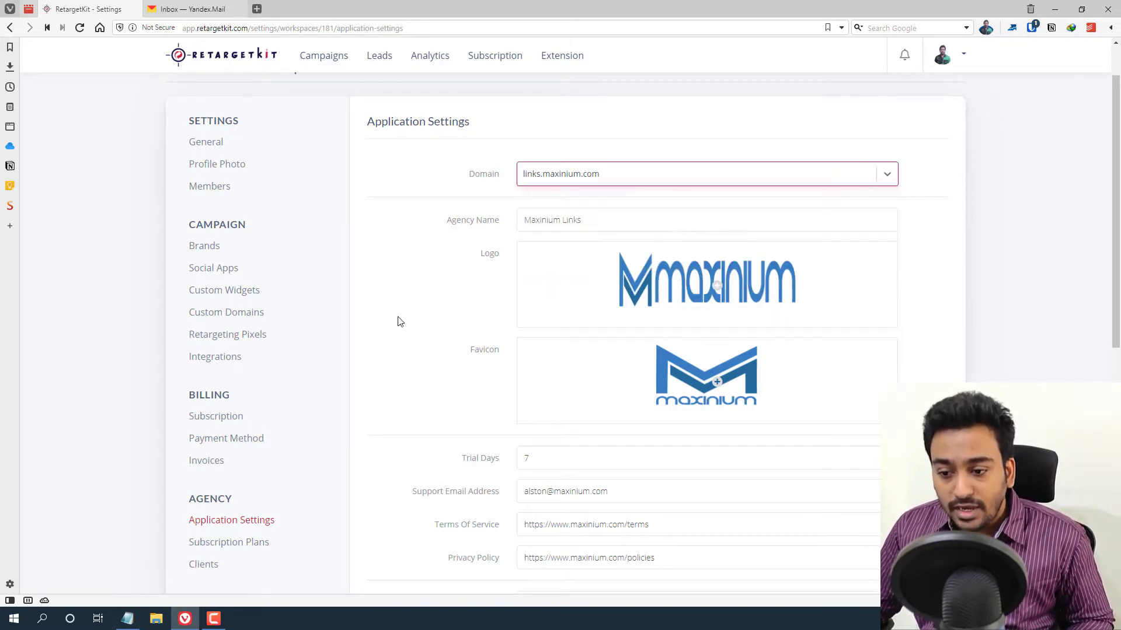
{"action": "left_click", "coordinate": [586, 181]}
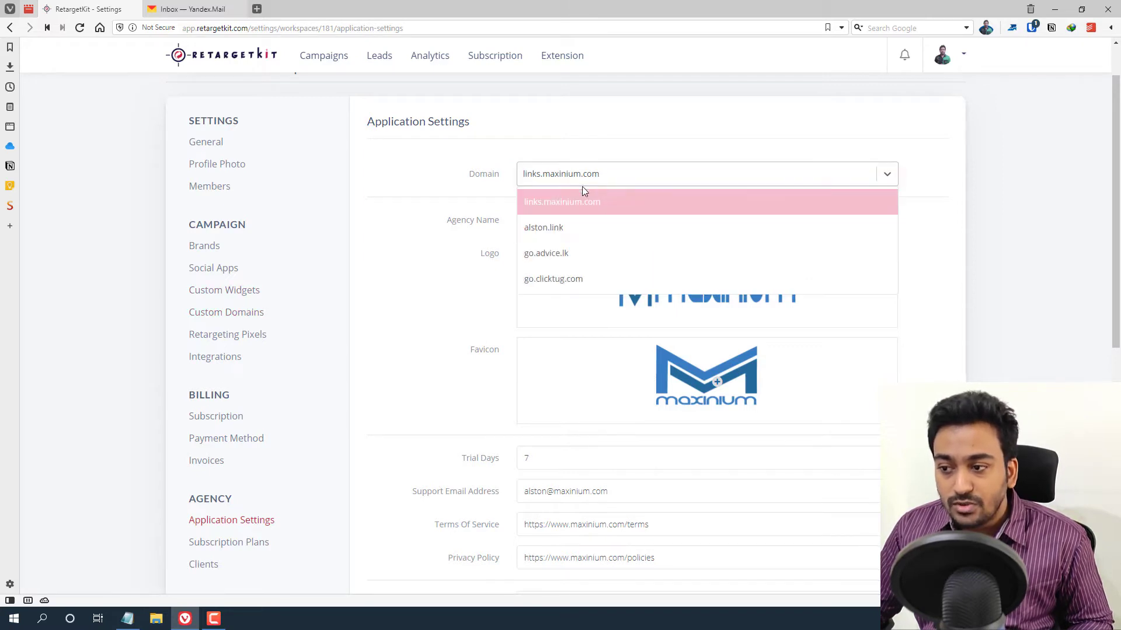
{"action": "left_click", "coordinate": [477, 216]}
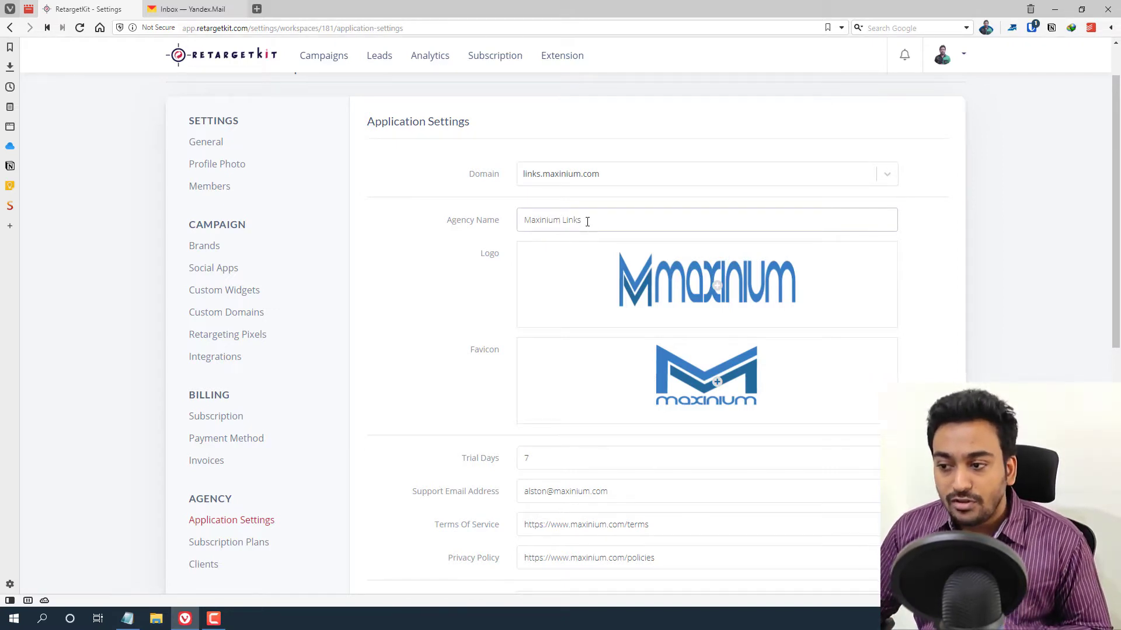
{"action": "double_click", "coordinate": [587, 221]}
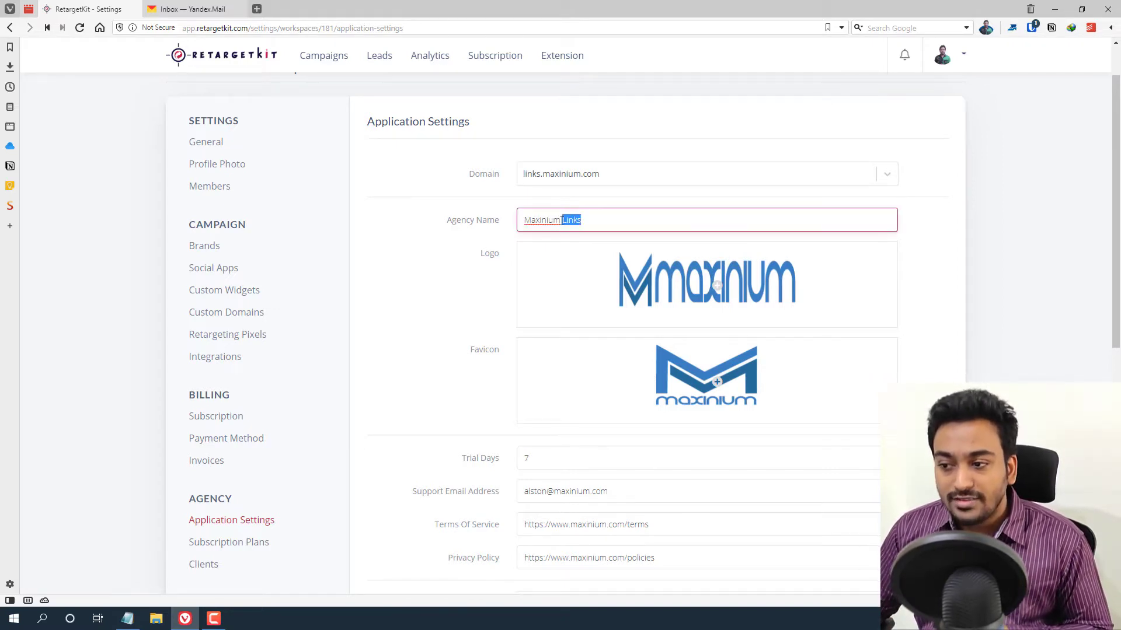
{"action": "left_click", "coordinate": [465, 245]}
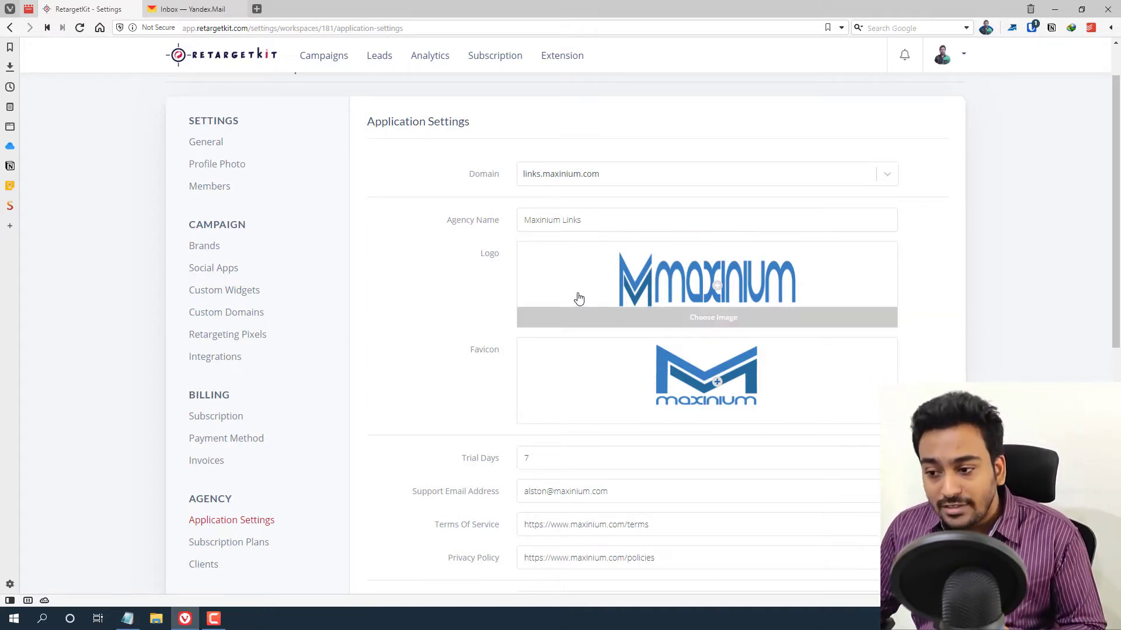
{"action": "scroll", "coordinate": [569, 297], "scroll_direction": "down", "scroll_amount": 2}
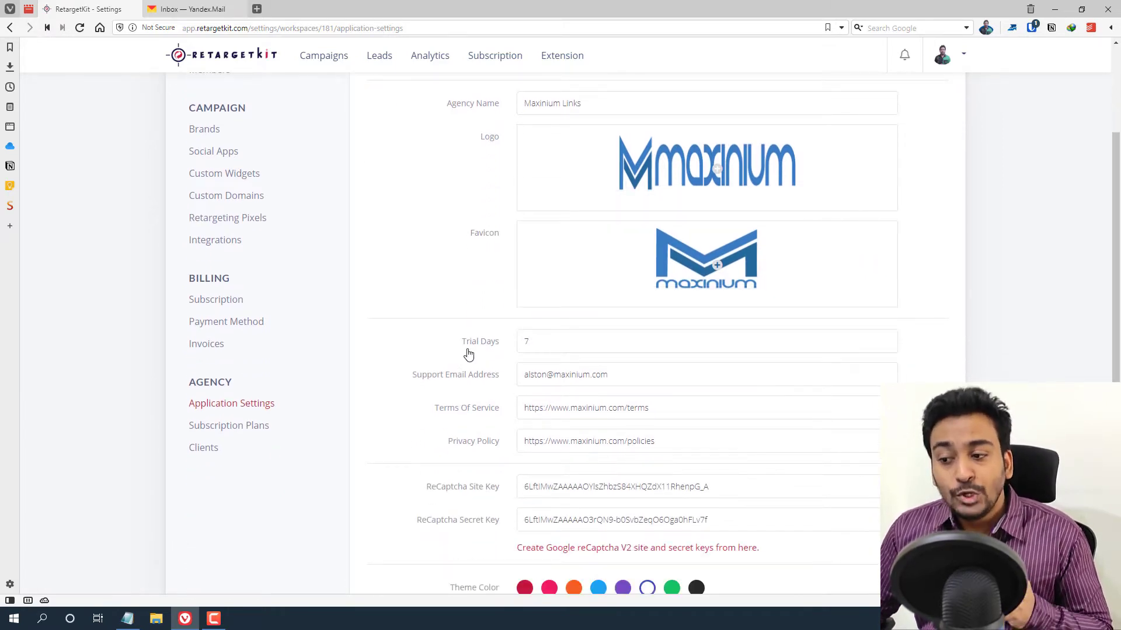
{"action": "left_click", "coordinate": [541, 353]}
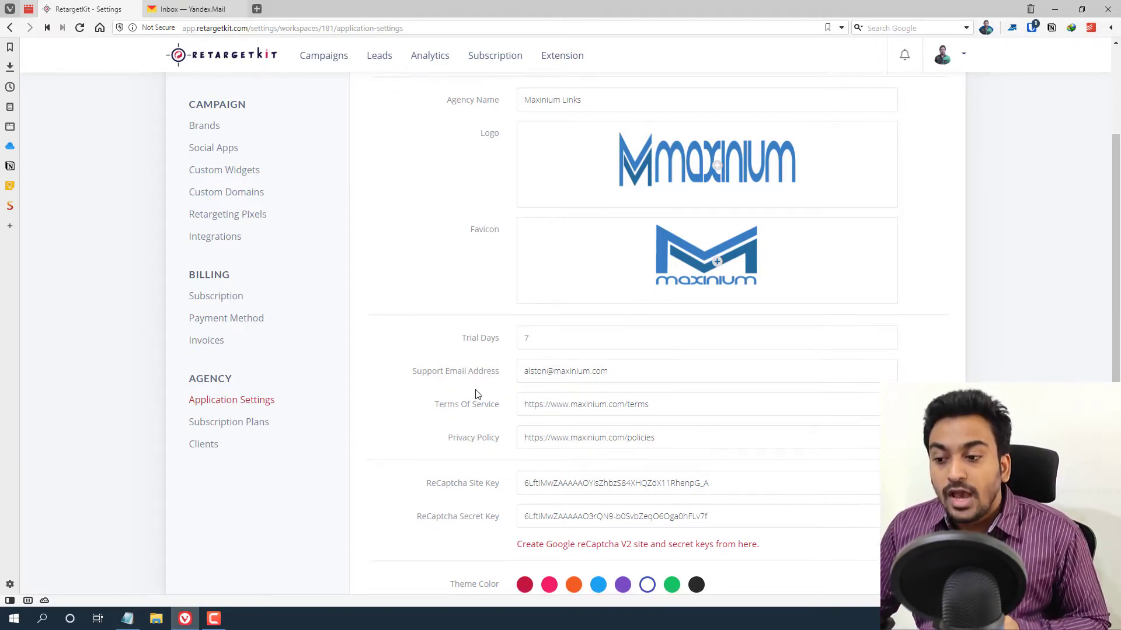
{"action": "scroll", "coordinate": [479, 368], "scroll_direction": "down", "scroll_amount": 1}
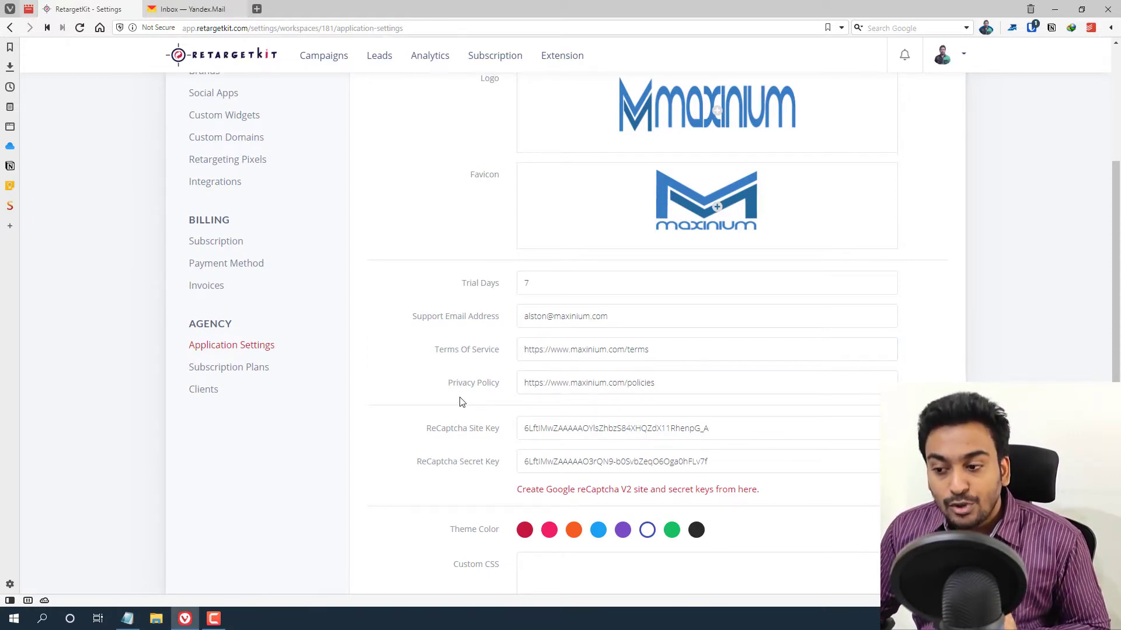
{"action": "scroll", "coordinate": [461, 401], "scroll_direction": "down", "scroll_amount": 1}
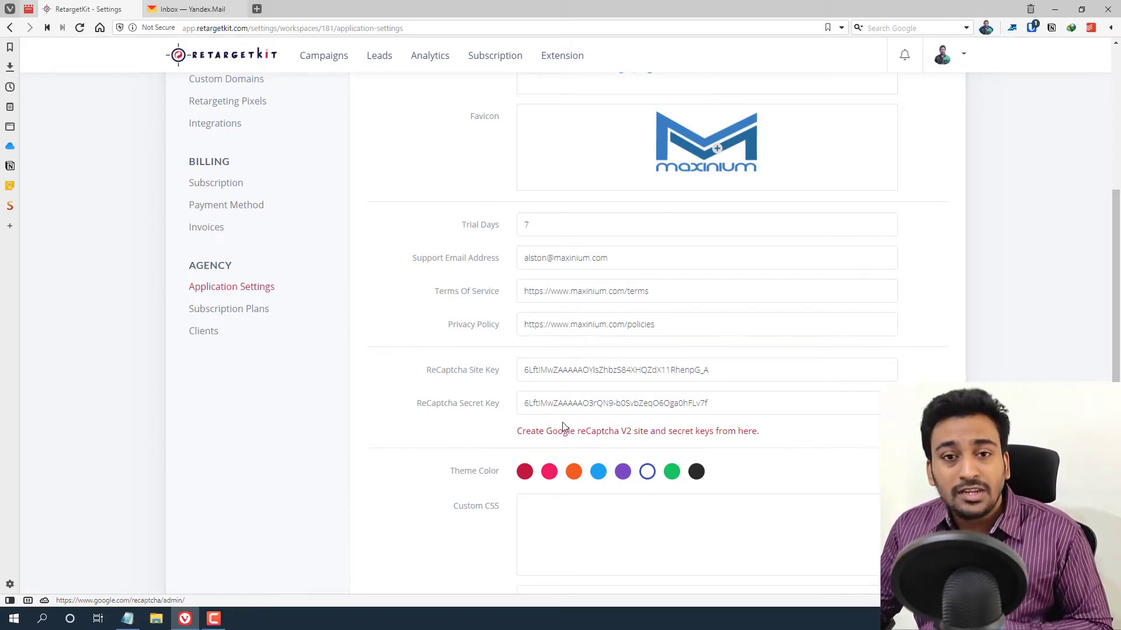
{"action": "scroll", "coordinate": [466, 420], "scroll_direction": "down", "scroll_amount": 1}
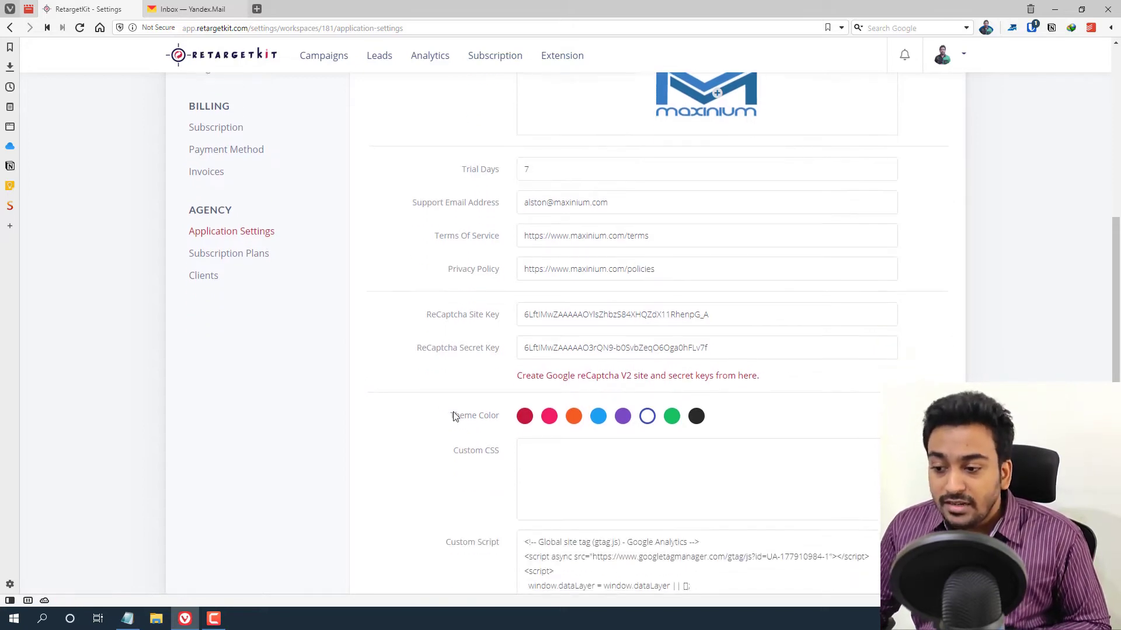
{"action": "scroll", "coordinate": [458, 414], "scroll_direction": "down", "scroll_amount": 1}
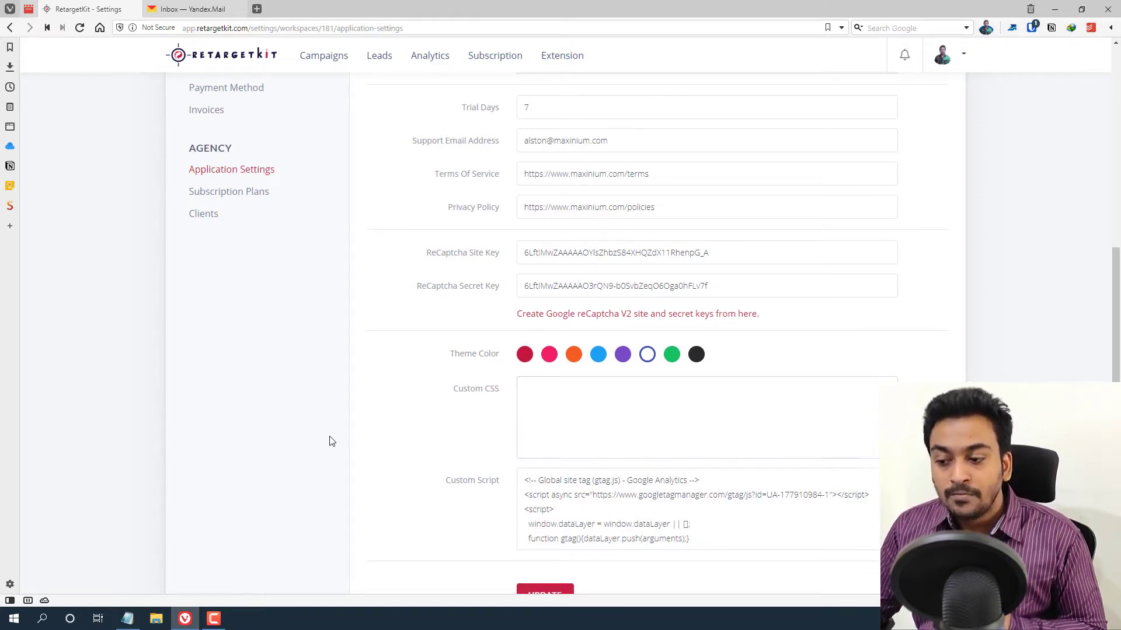
{"action": "scroll", "coordinate": [459, 429], "scroll_direction": "down", "scroll_amount": 1}
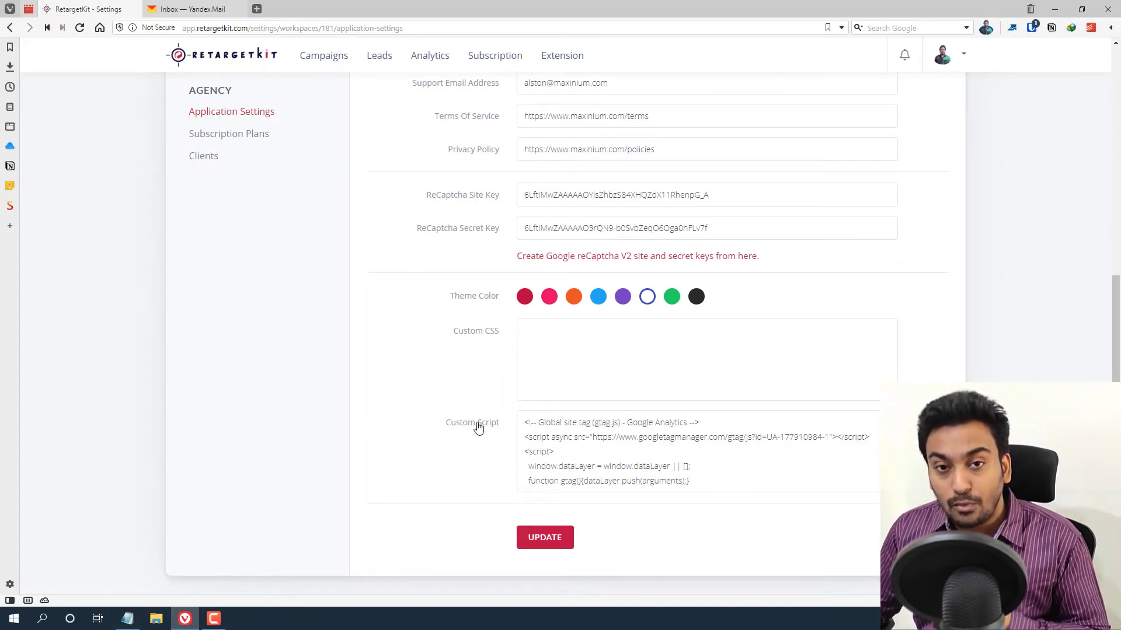
{"action": "left_click", "coordinate": [540, 446]}
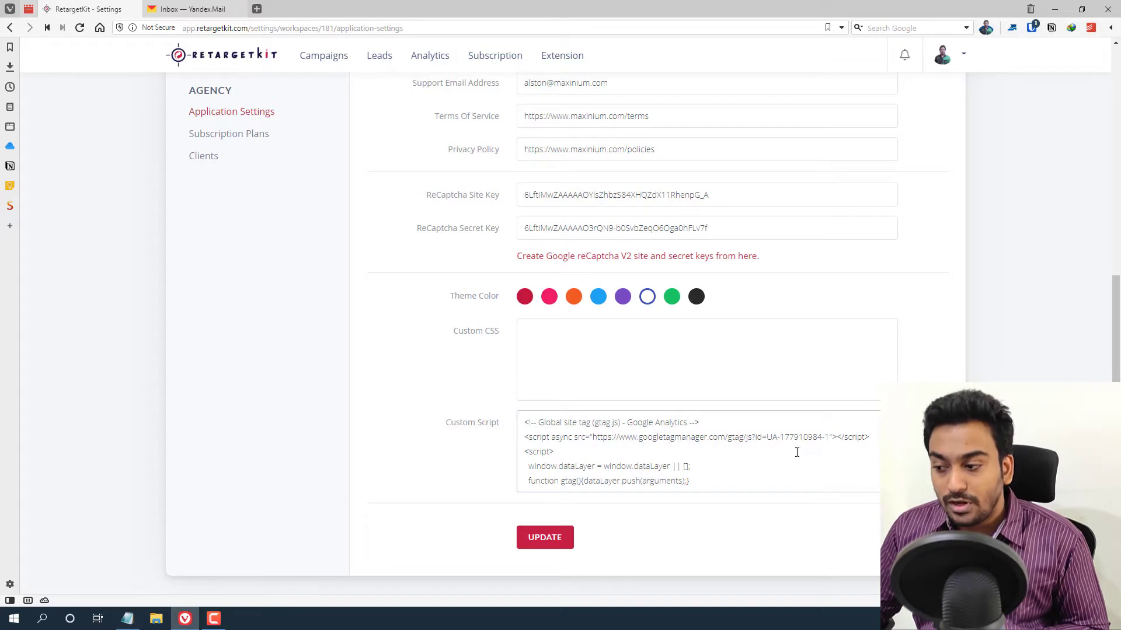
{"action": "scroll", "coordinate": [698, 452], "scroll_direction": "down", "scroll_amount": 2}
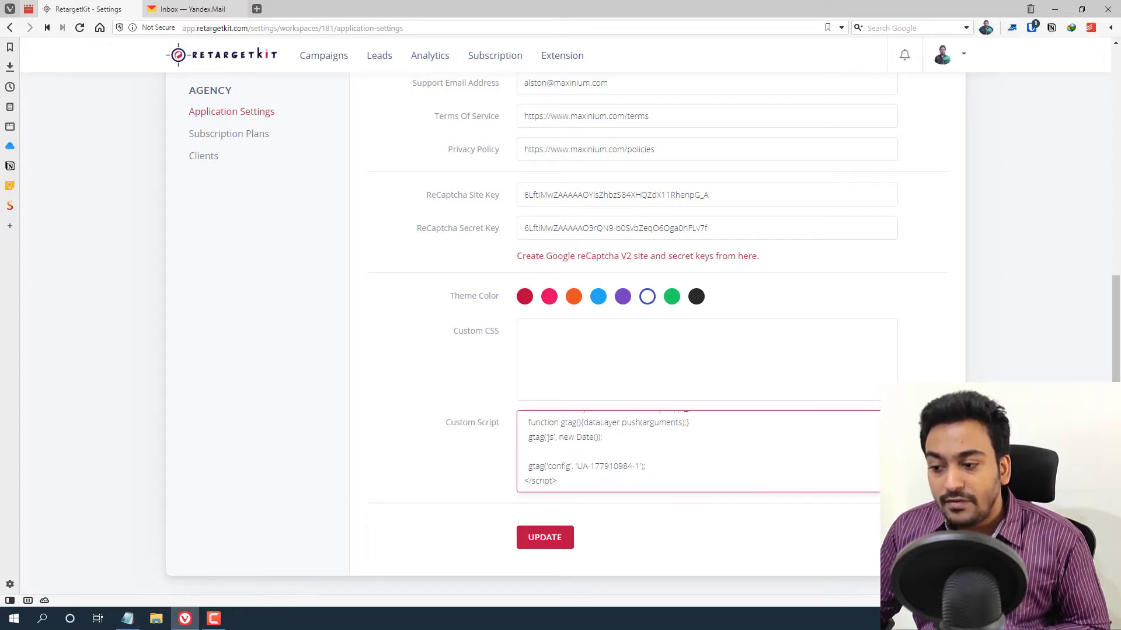
{"action": "scroll", "coordinate": [698, 451], "scroll_direction": "up", "scroll_amount": 2}
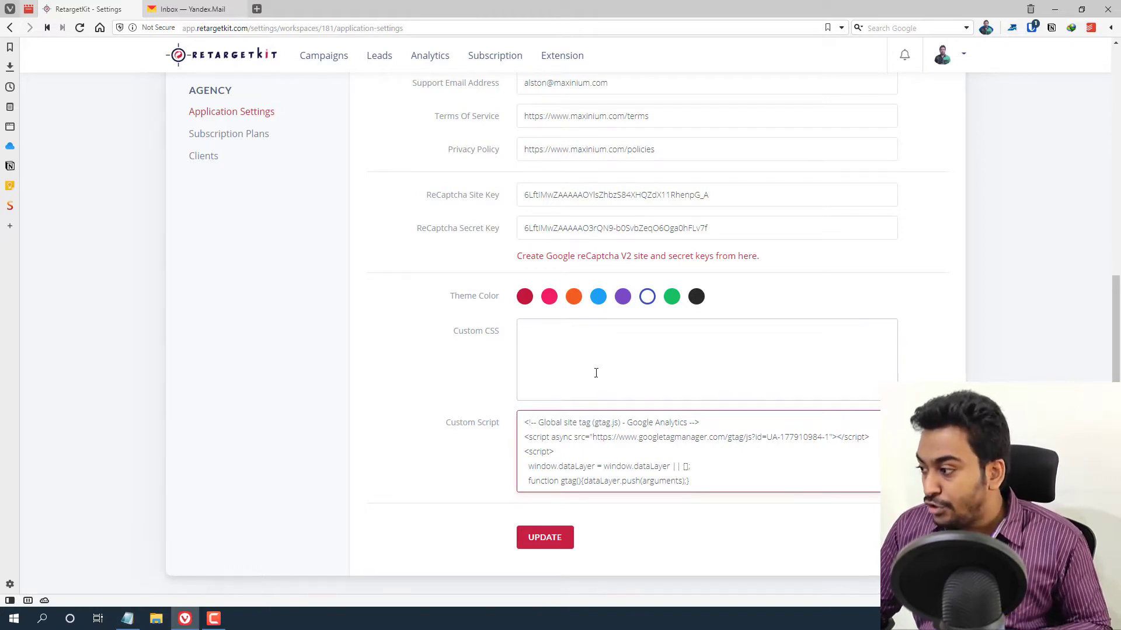
{"action": "scroll", "coordinate": [433, 321], "scroll_direction": "up", "scroll_amount": 5}
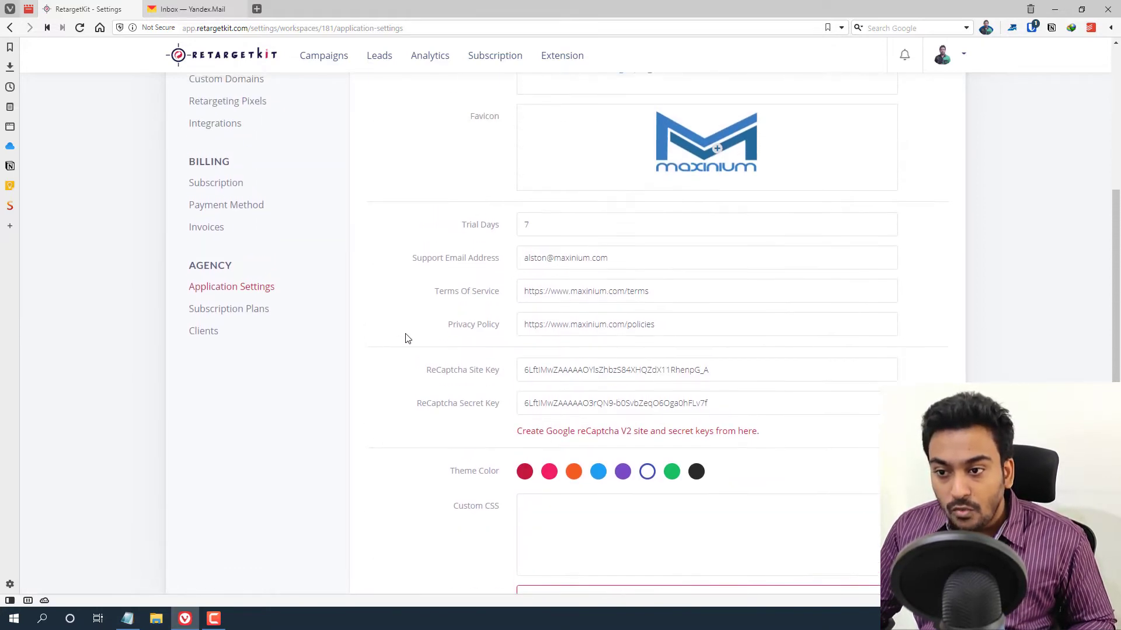
{"action": "scroll", "coordinate": [397, 321], "scroll_direction": "up", "scroll_amount": 2}
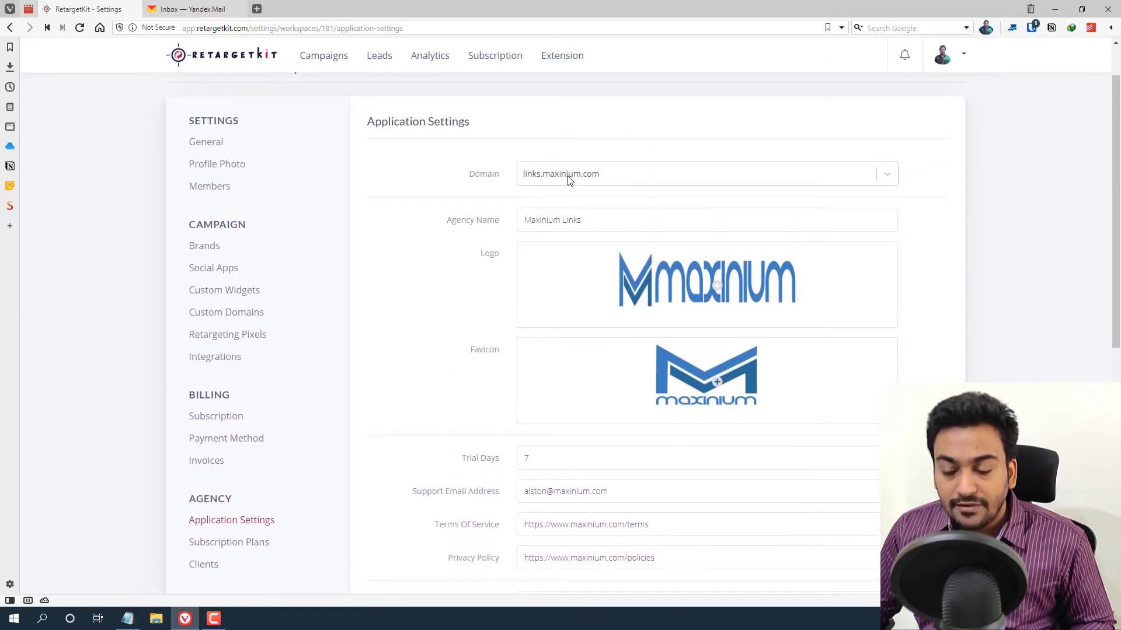
- Open the links.maxinium.com custom domain settings and launch its address in a new tab
{"action": "left_click", "coordinate": [213, 314]}
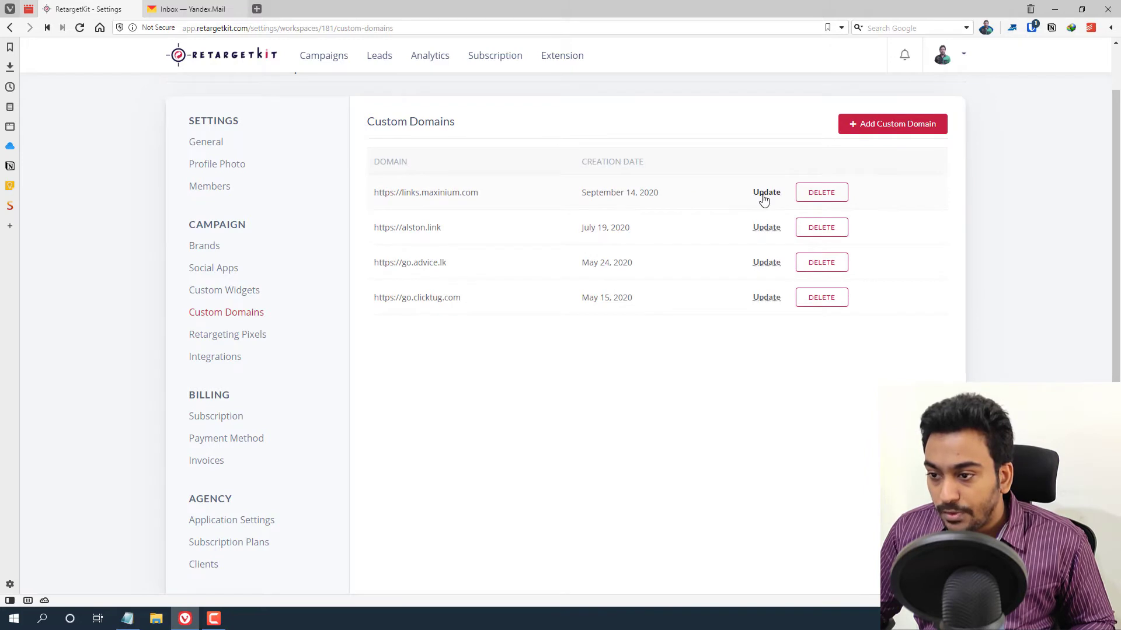
{"action": "left_click", "coordinate": [765, 196]}
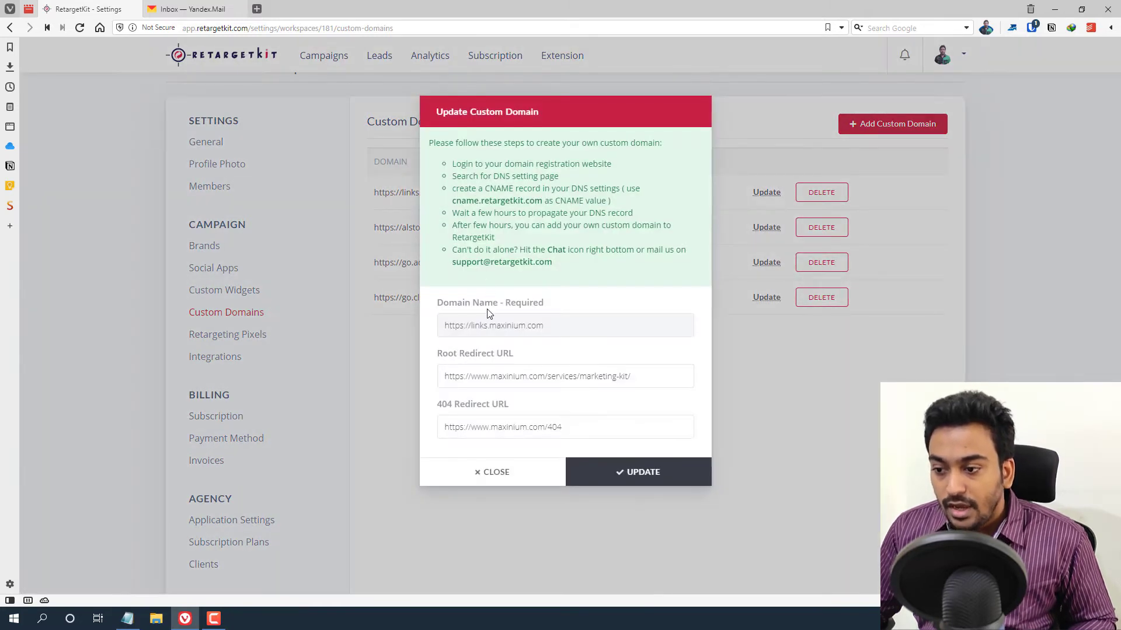
{"action": "triple_click", "coordinate": [471, 326]}
{"action": "right_click", "coordinate": [471, 325]}
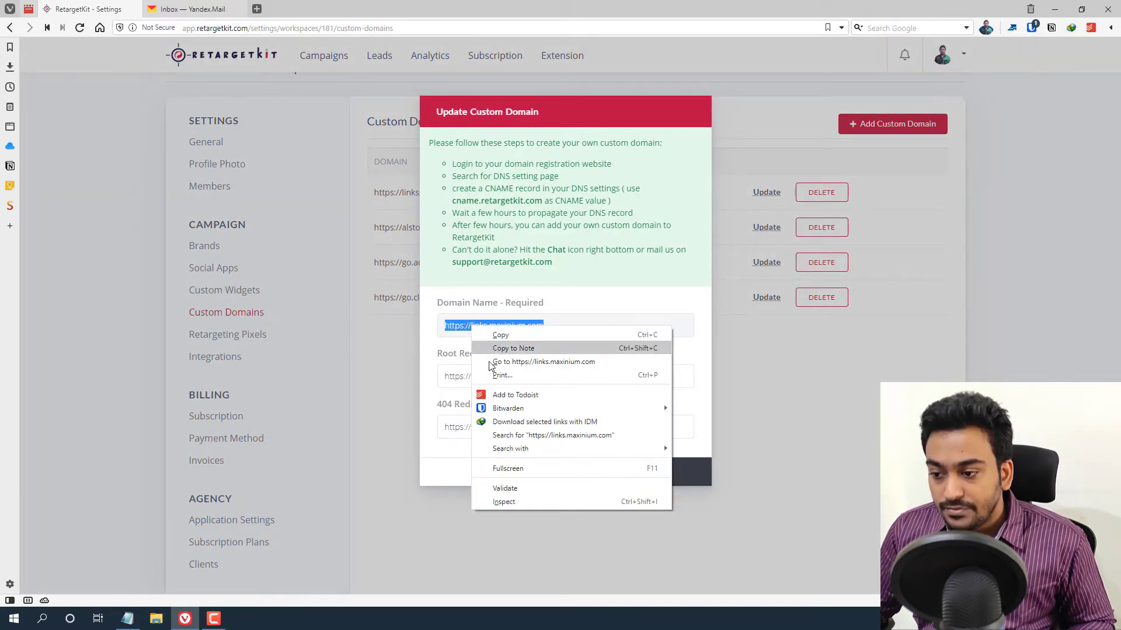
{"action": "left_click", "coordinate": [514, 361]}
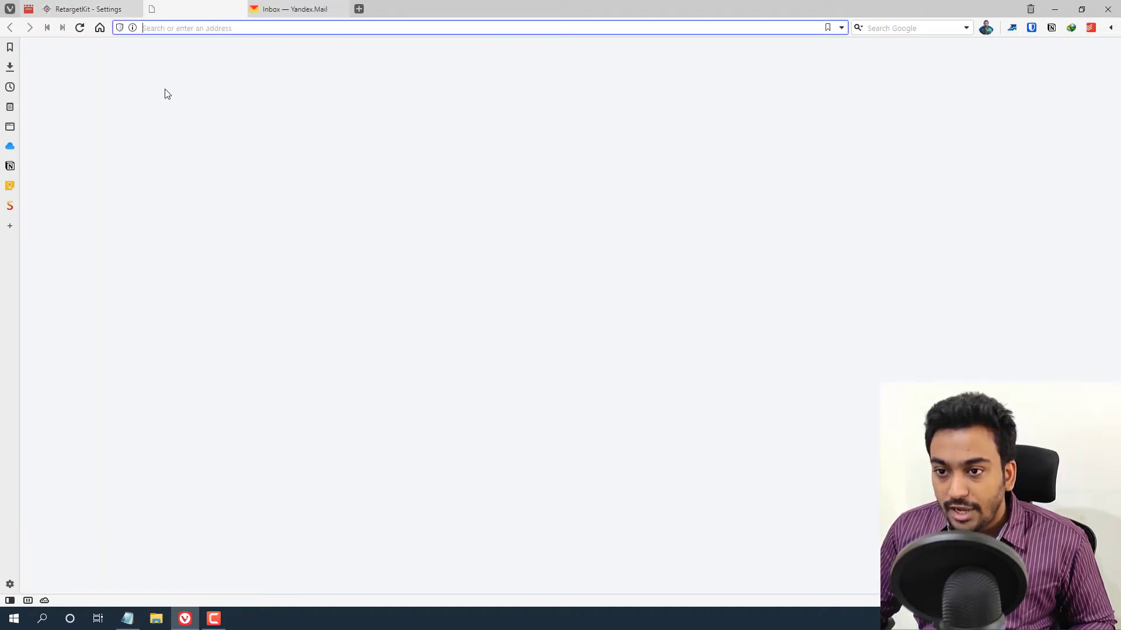
- Return to the RetargetKit domain settings, then switch to the Maxinium Marketing ToolKit page
{"action": "left_click", "coordinate": [93, 9]}
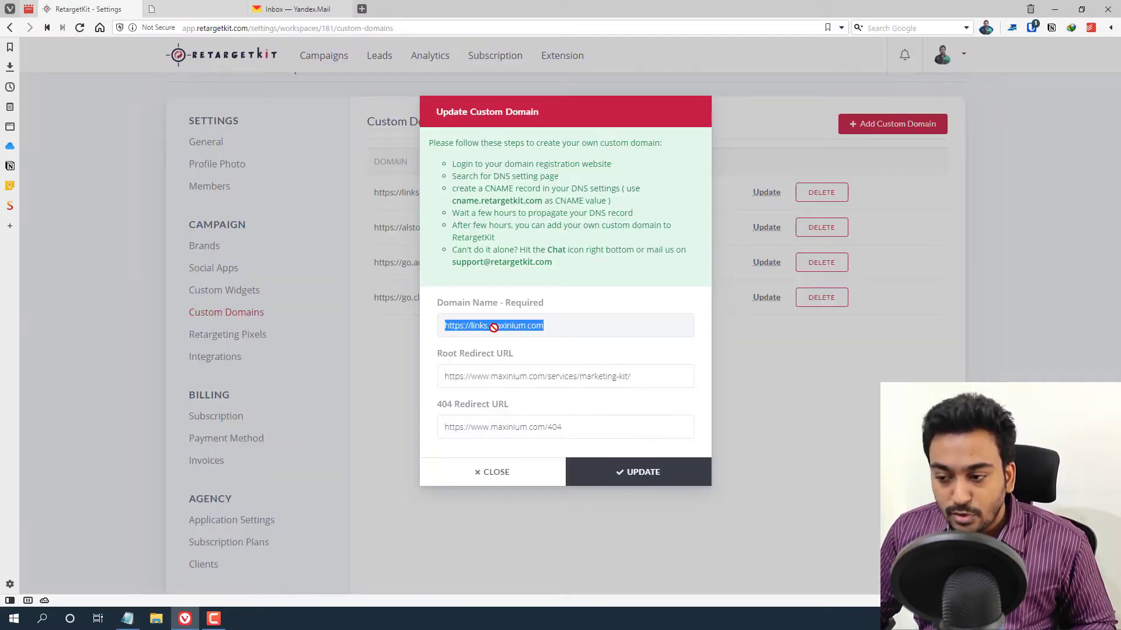
{"action": "left_click", "coordinate": [509, 344]}
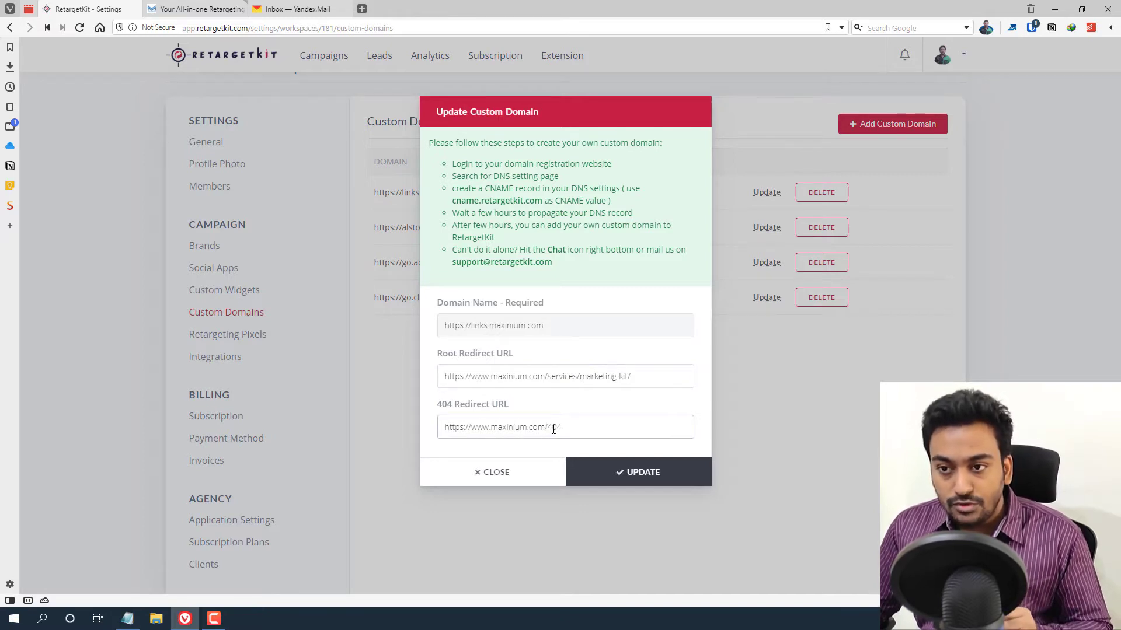
{"action": "left_click", "coordinate": [192, 11]}
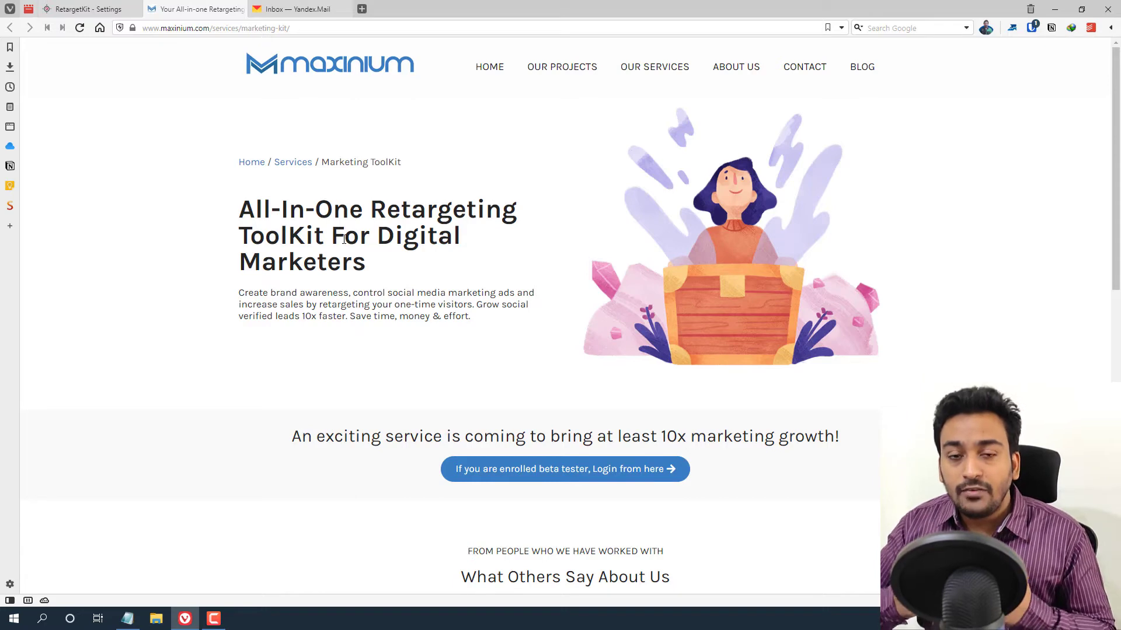
- Scroll the Maxinium Marketing ToolKit page, then return to RetargetKit's Update Custom Domain dialog
{"action": "scroll", "coordinate": [345, 239], "scroll_direction": "down", "scroll_amount": 1}
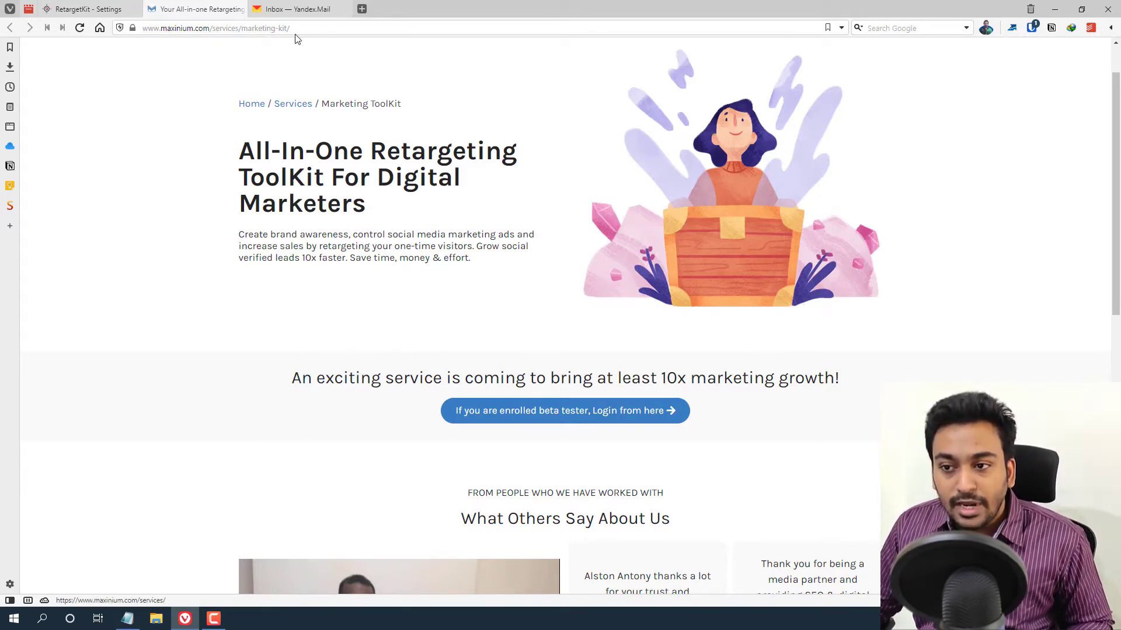
{"action": "left_click", "coordinate": [105, 9]}
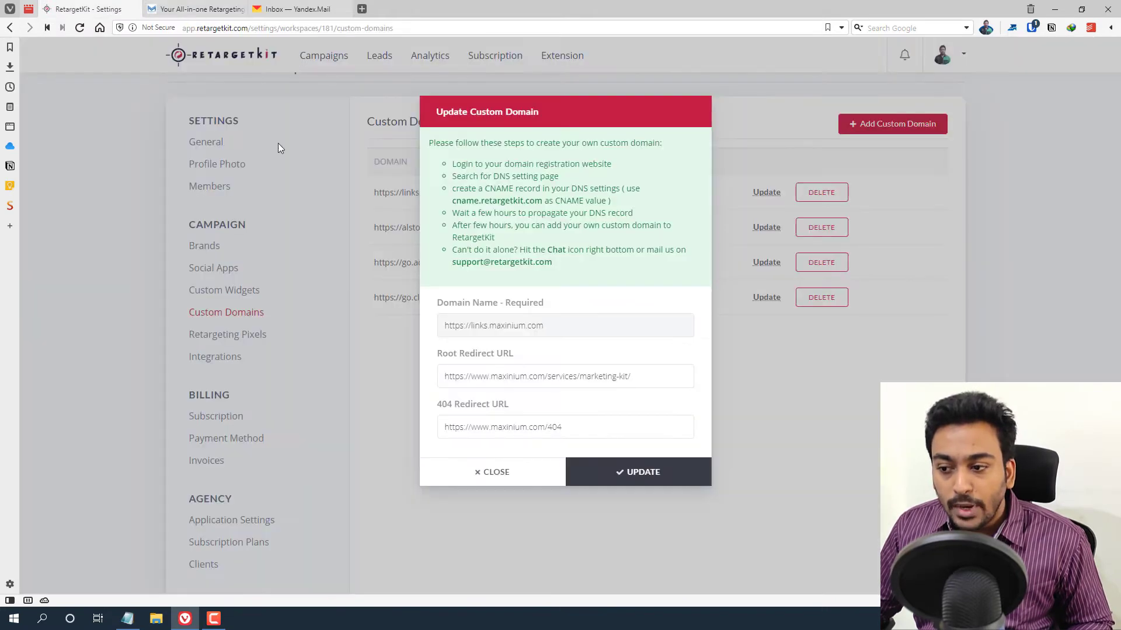
- On the Maxinium page, follow the beta-tester login link to links.maxinium.com
{"action": "left_click", "coordinate": [168, 7]}
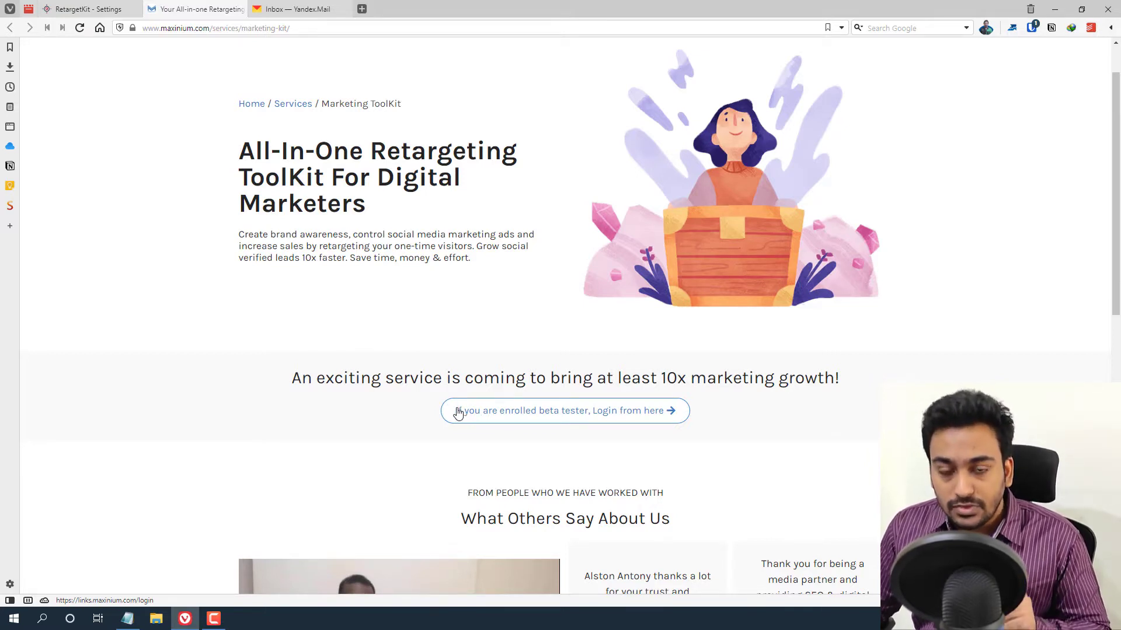
{"action": "left_click", "coordinate": [481, 415]}
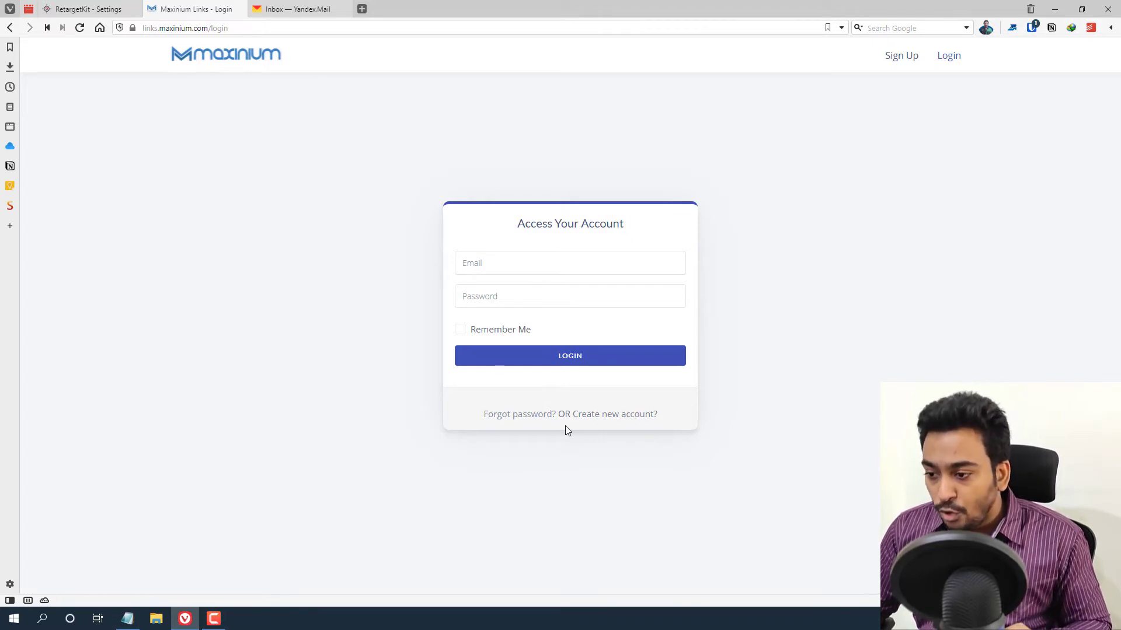
- Open the Maxinium Links account sign-up page, then close RetargetKit's Update Custom Domain dialog
{"action": "left_click", "coordinate": [594, 422]}
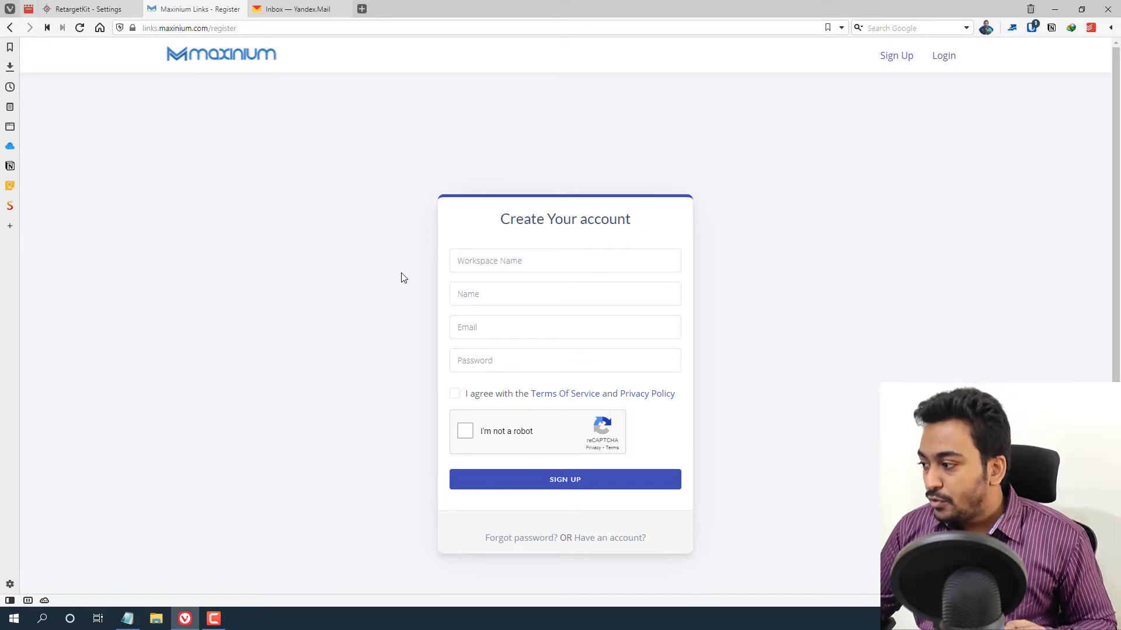
{"action": "left_click", "coordinate": [100, 5]}
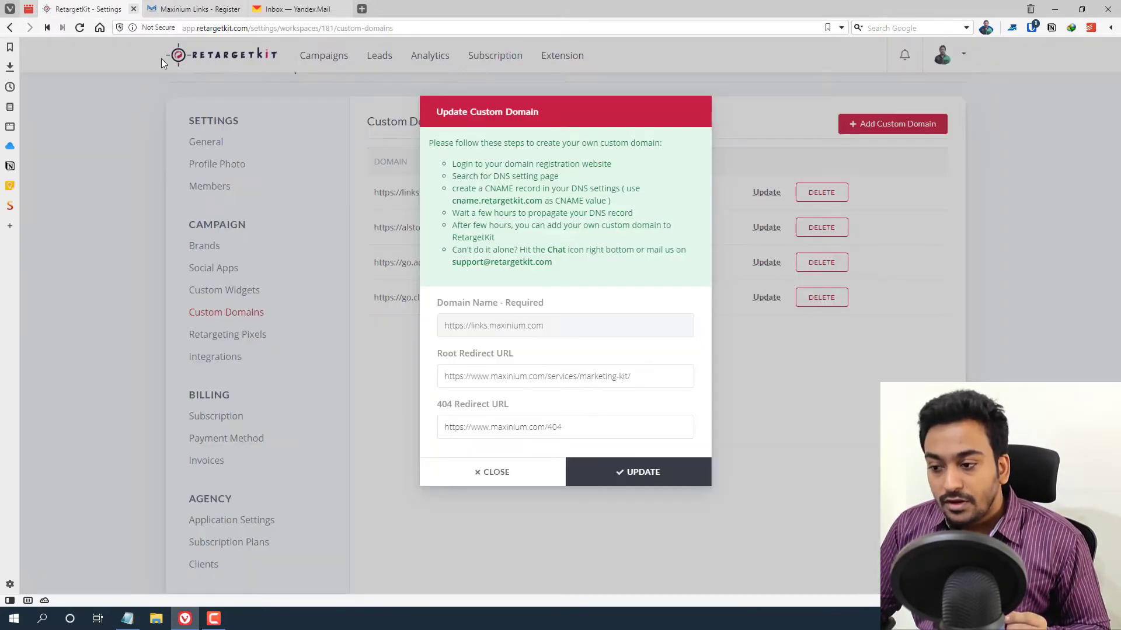
{"action": "left_click", "coordinate": [467, 470]}
{"action": "scroll", "coordinate": [417, 457], "scroll_direction": "down", "scroll_amount": 1}
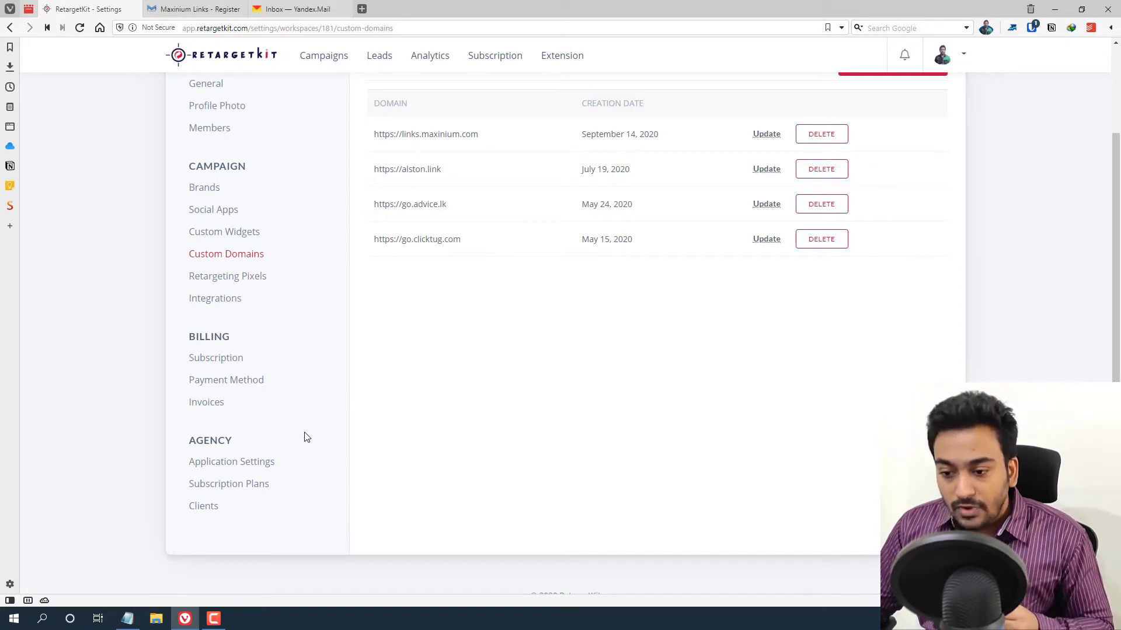
- Browse the Clients list and Invite Client form without inviting, then open Payment Method settings
{"action": "left_click", "coordinate": [204, 507]}
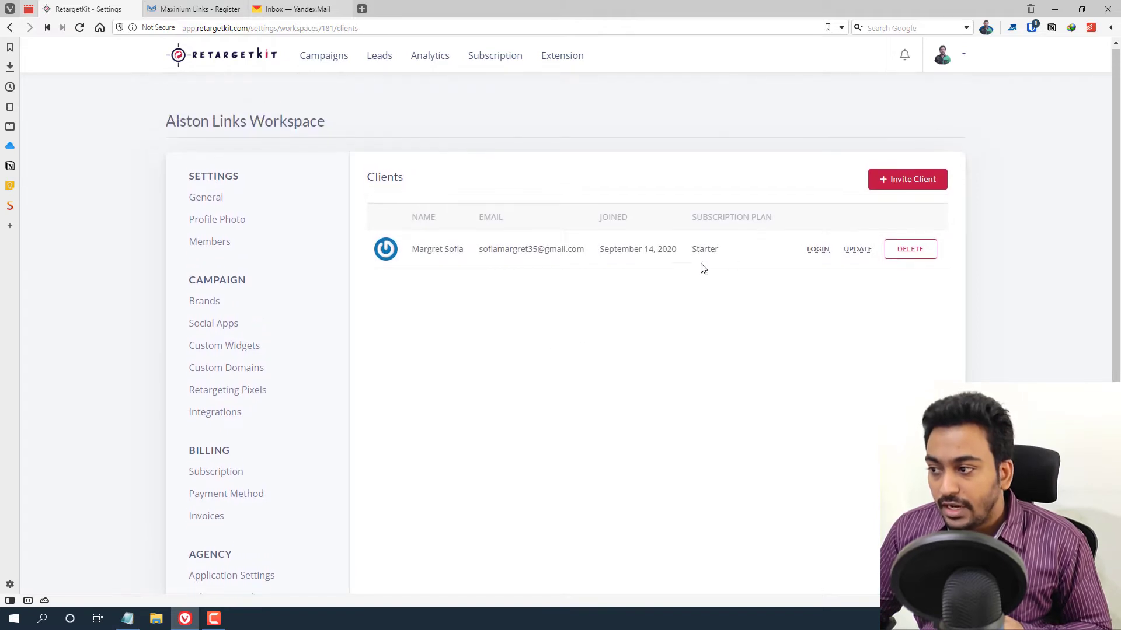
{"action": "left_click", "coordinate": [907, 180]}
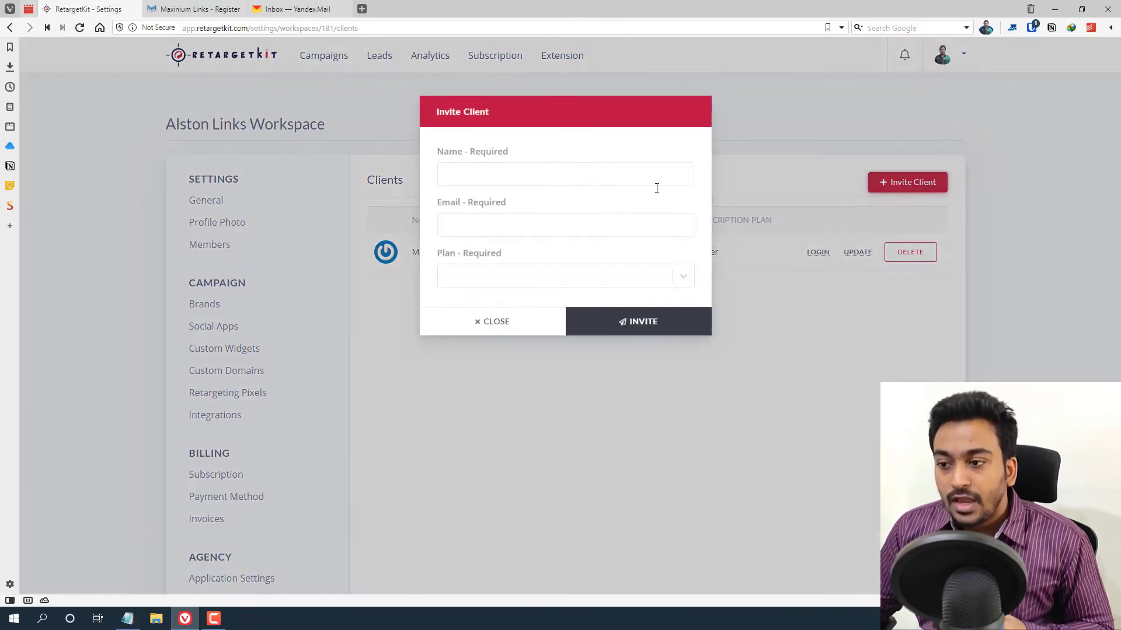
{"action": "left_click", "coordinate": [537, 178]}
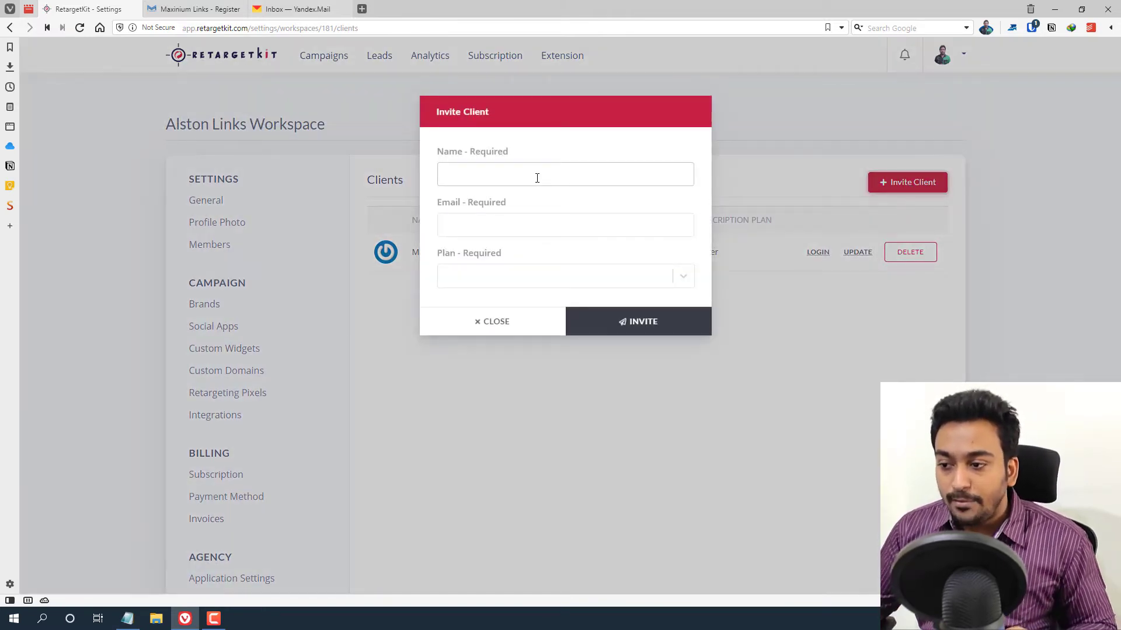
{"action": "left_click", "coordinate": [550, 278]}
{"action": "left_click", "coordinate": [573, 247]}
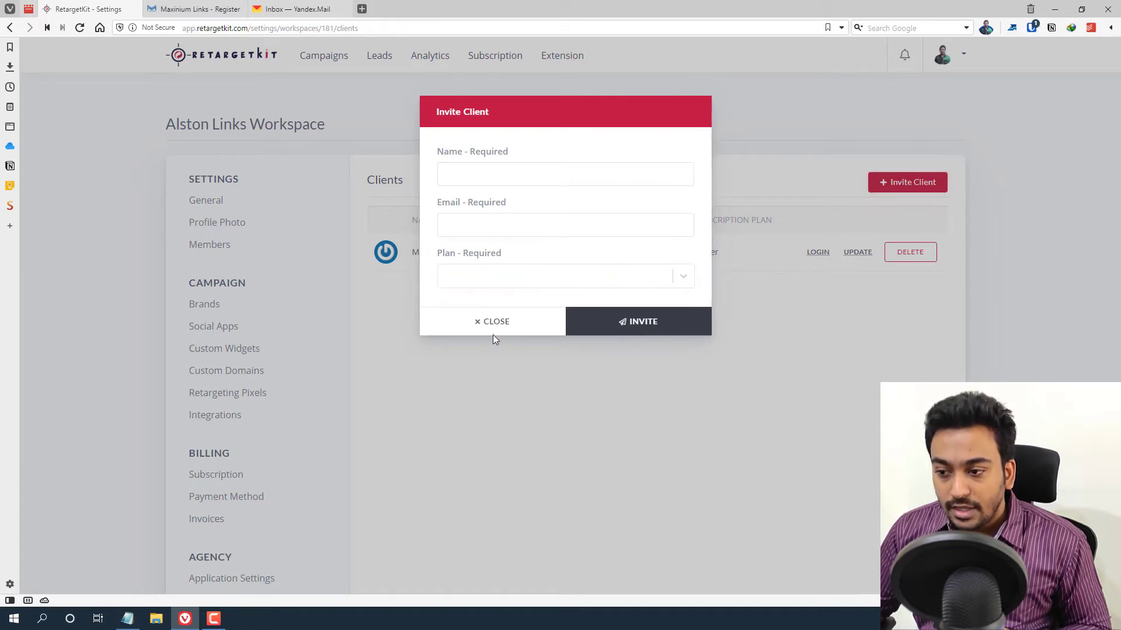
{"action": "left_click", "coordinate": [493, 333]}
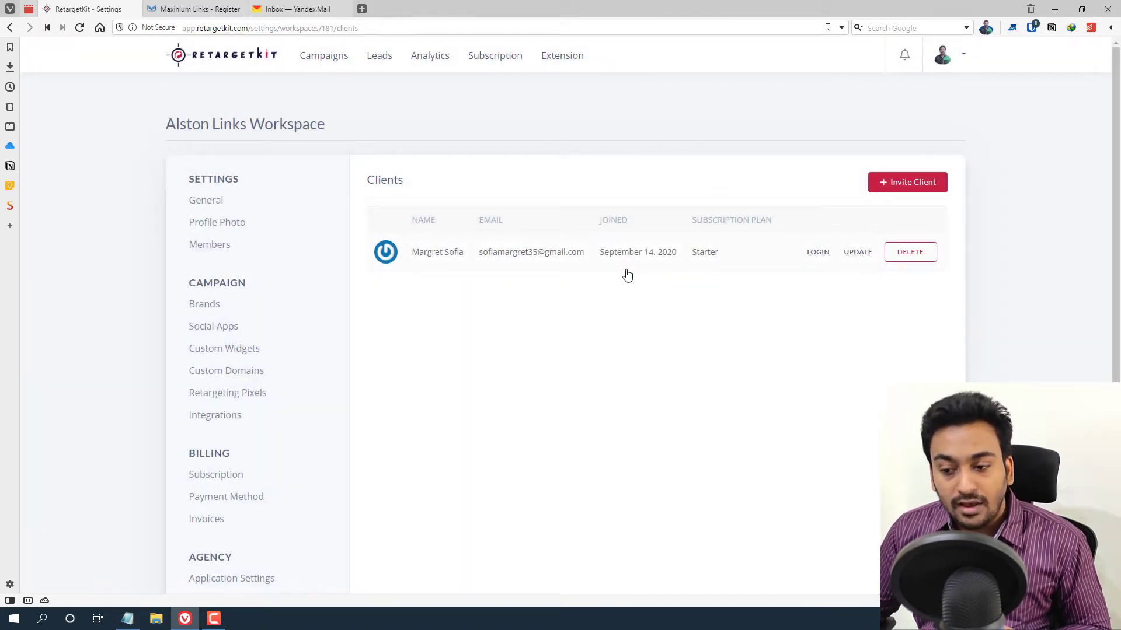
{"action": "scroll", "coordinate": [626, 275], "scroll_direction": "down", "scroll_amount": 3}
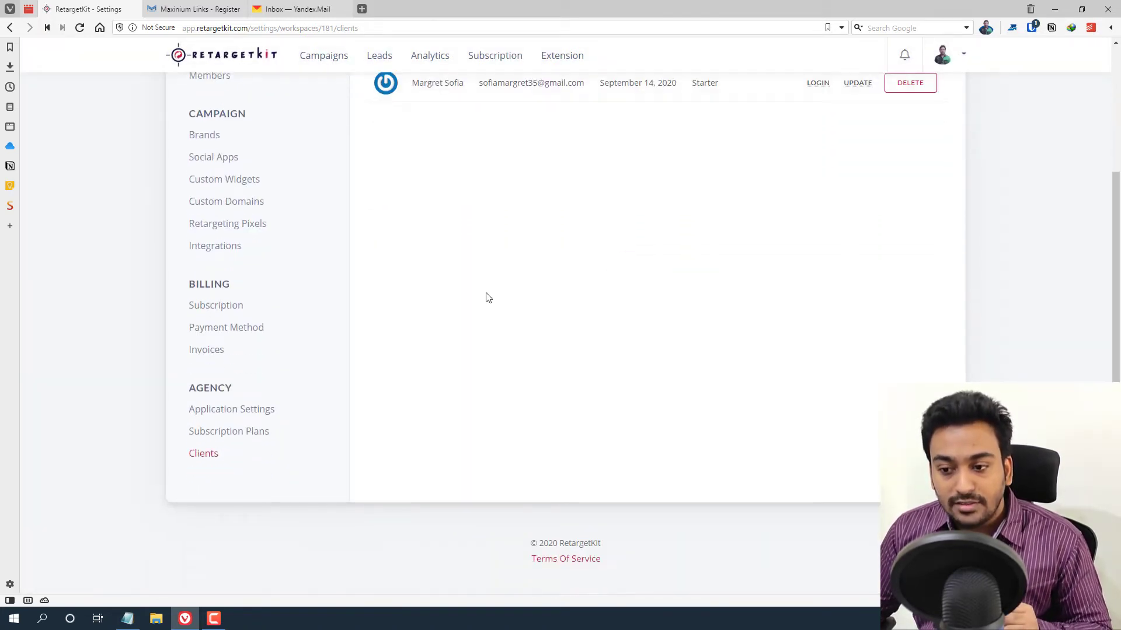
{"action": "left_click", "coordinate": [219, 330]}
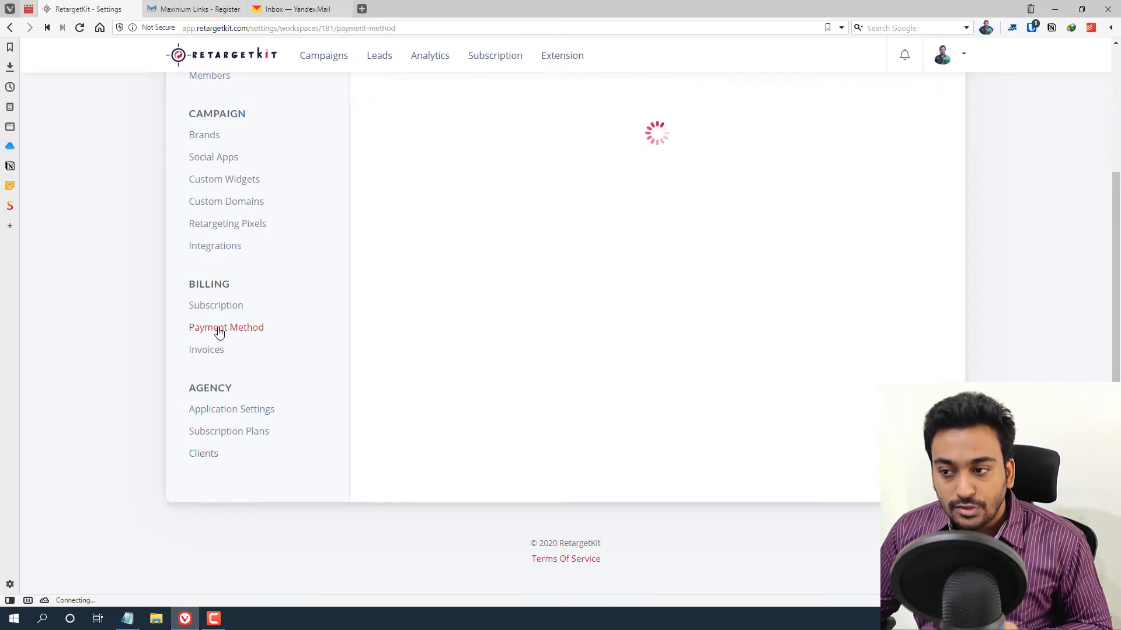
- Open Subscription Plans (Starter, SMB, Organization) and preview the Add Subscription Plan form without saving
{"action": "left_click", "coordinate": [228, 432]}
{"action": "scroll", "coordinate": [493, 401], "scroll_direction": "up", "scroll_amount": 2}
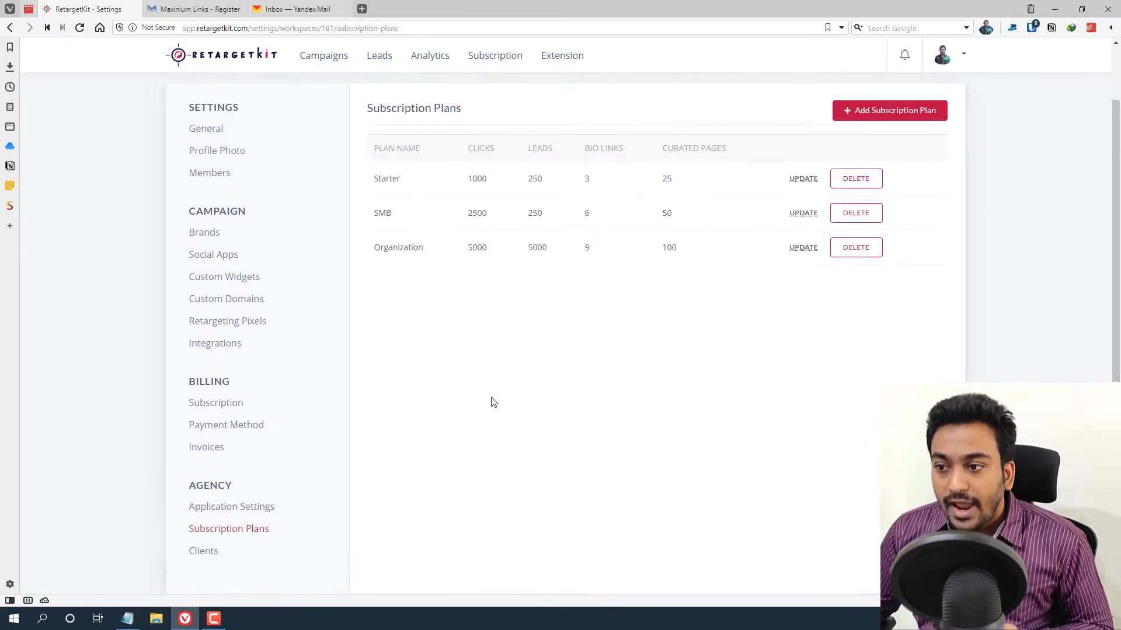
{"action": "scroll", "coordinate": [493, 401], "scroll_direction": "up", "scroll_amount": 2}
{"action": "left_click", "coordinate": [896, 188]}
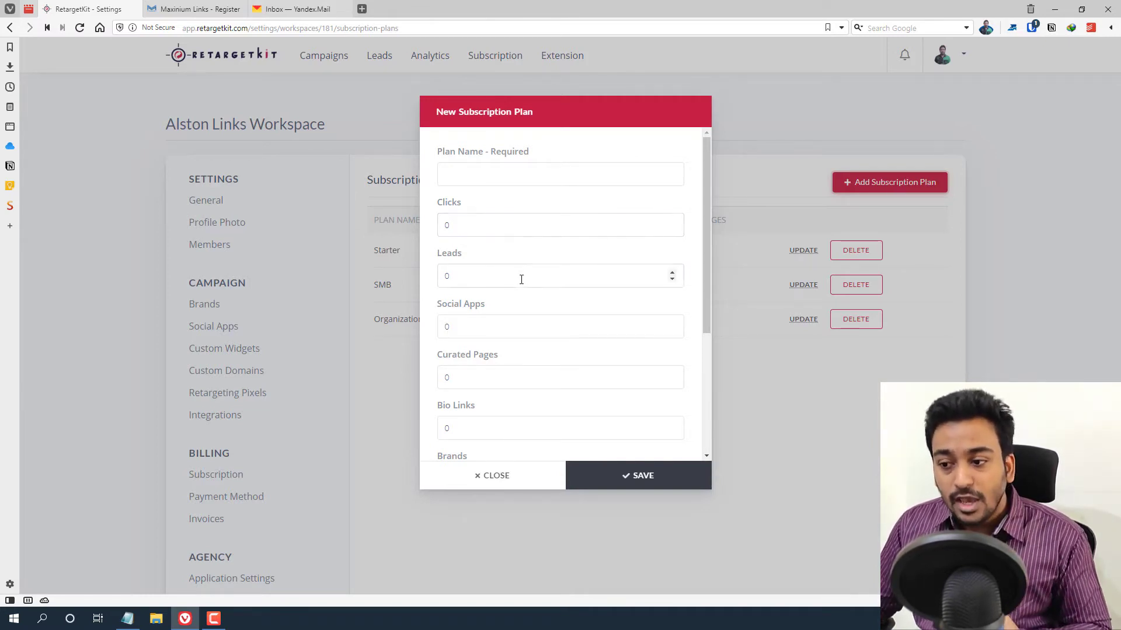
{"action": "scroll", "coordinate": [485, 347], "scroll_direction": "down", "scroll_amount": 3}
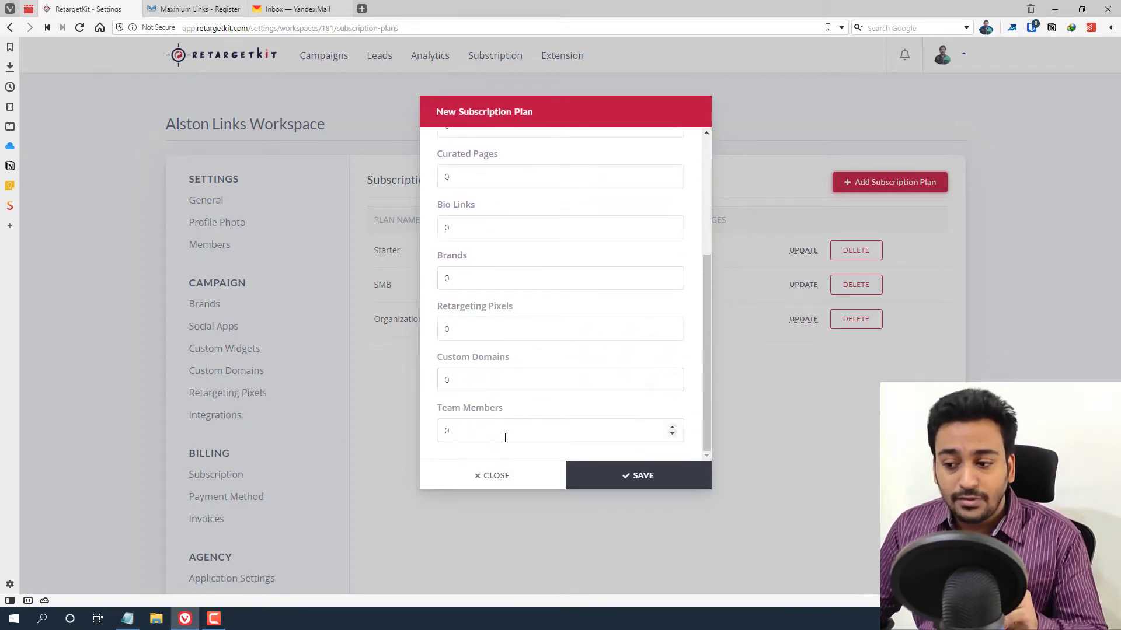
{"action": "left_click", "coordinate": [493, 470]}
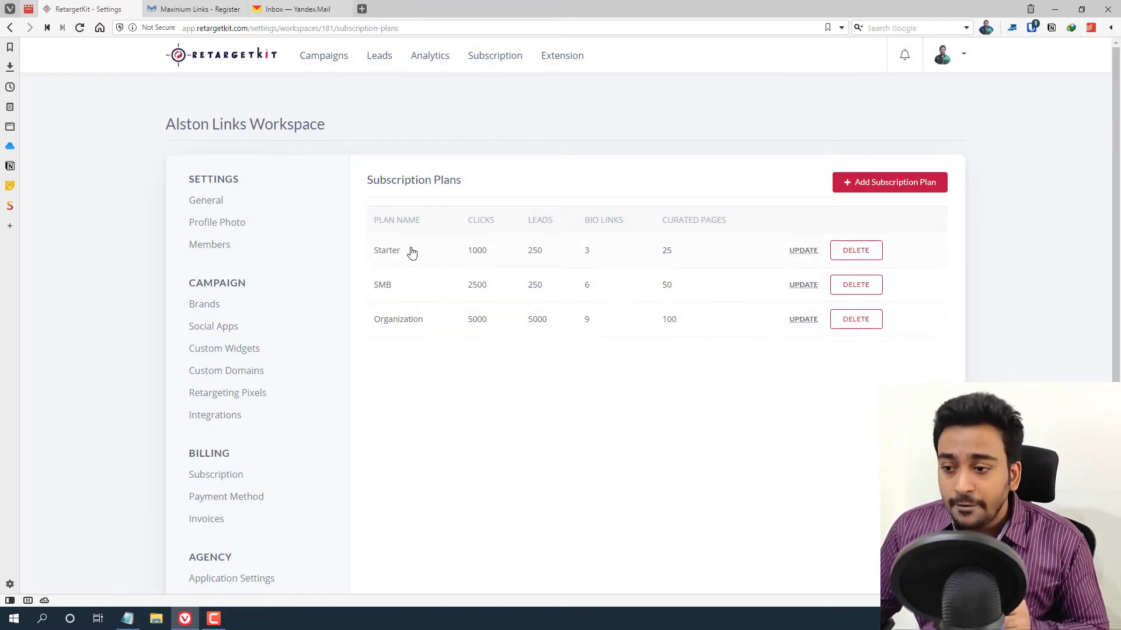
{"action": "scroll", "coordinate": [410, 309], "scroll_direction": "down", "scroll_amount": 3}
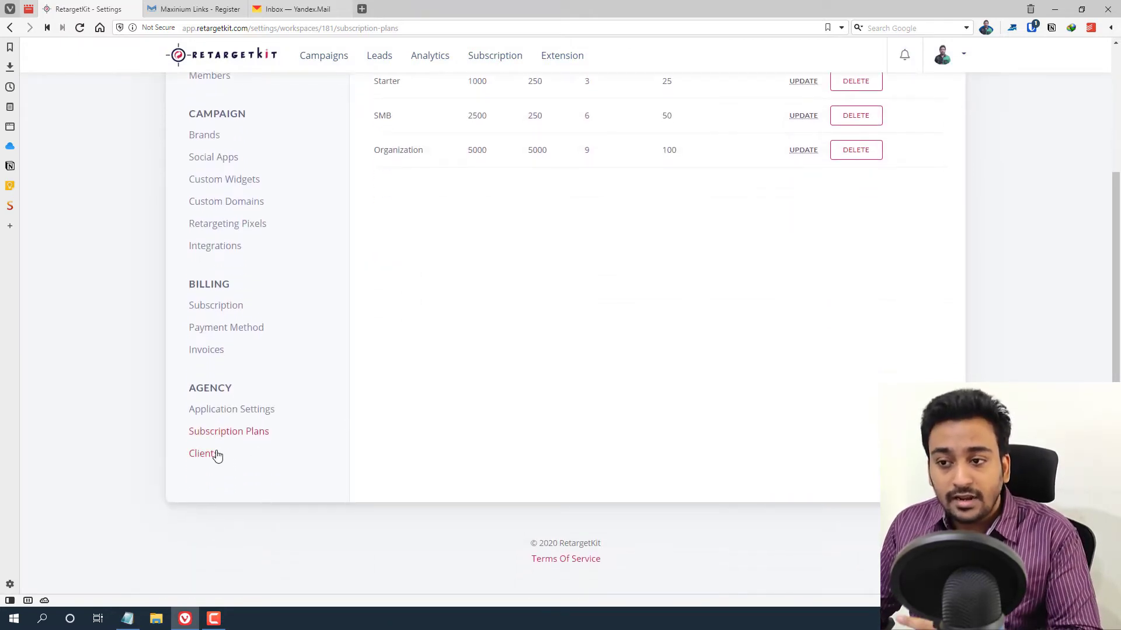
- Start a new client invitation and enter the client's name
{"action": "left_click", "coordinate": [216, 455]}
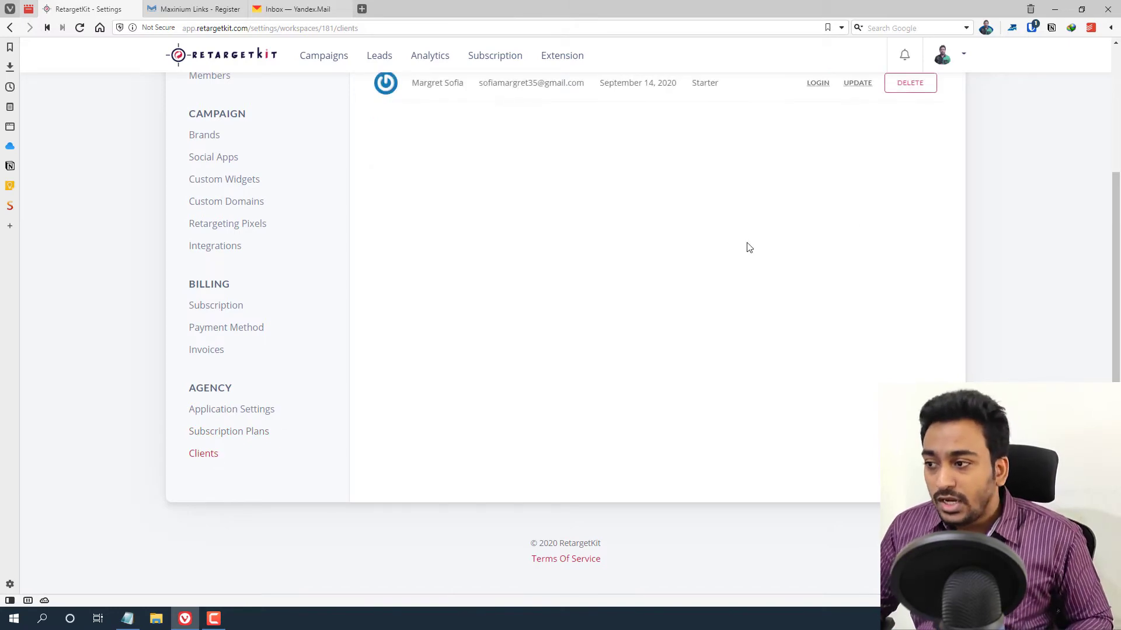
{"action": "scroll", "coordinate": [875, 226], "scroll_direction": "up", "scroll_amount": 3}
{"action": "left_click", "coordinate": [909, 183]}
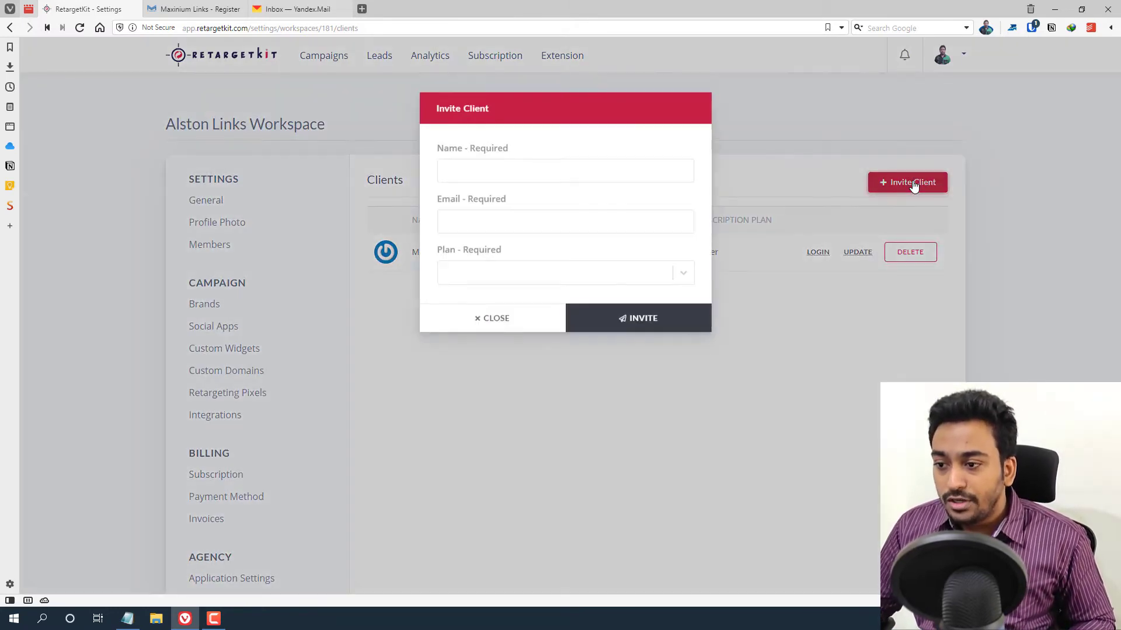
{"action": "left_click", "coordinate": [499, 184]}
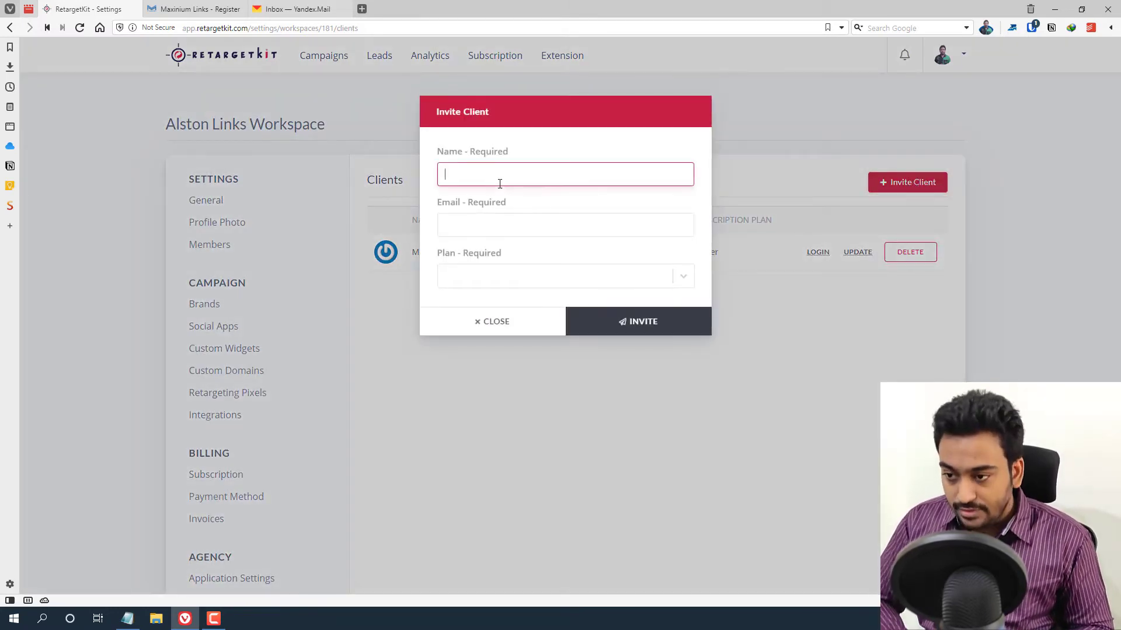
{"action": "type", "text": "Alston "}
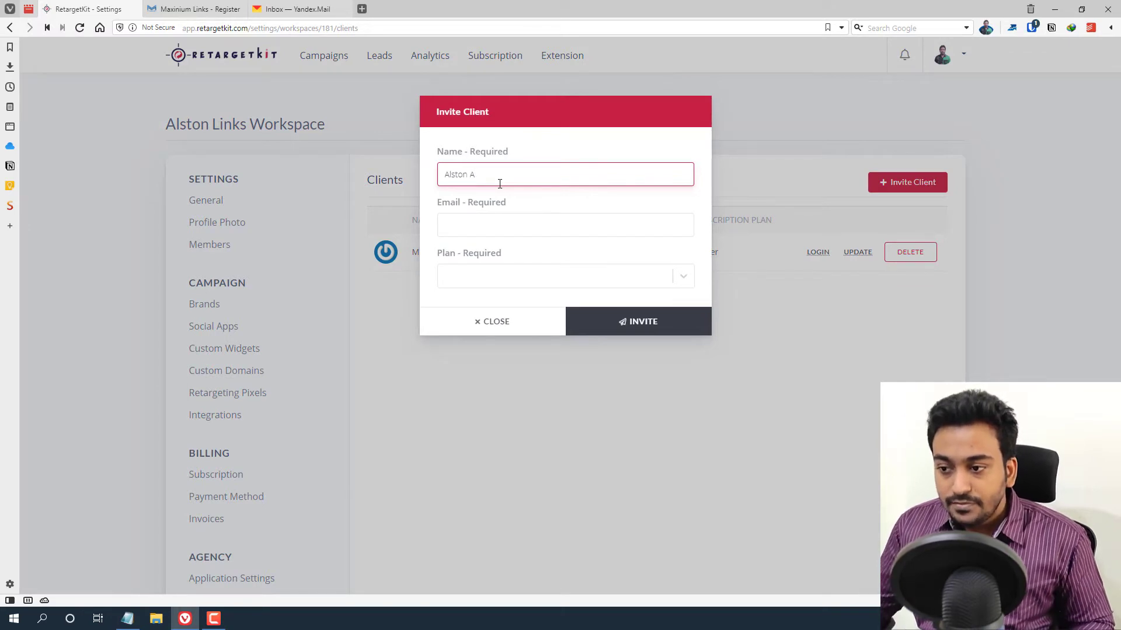
{"action": "type", "text": "A"}
- Copy the mail account's e-mail address and paste it into the client e-mail field
{"action": "left_click", "coordinate": [299, 9]}
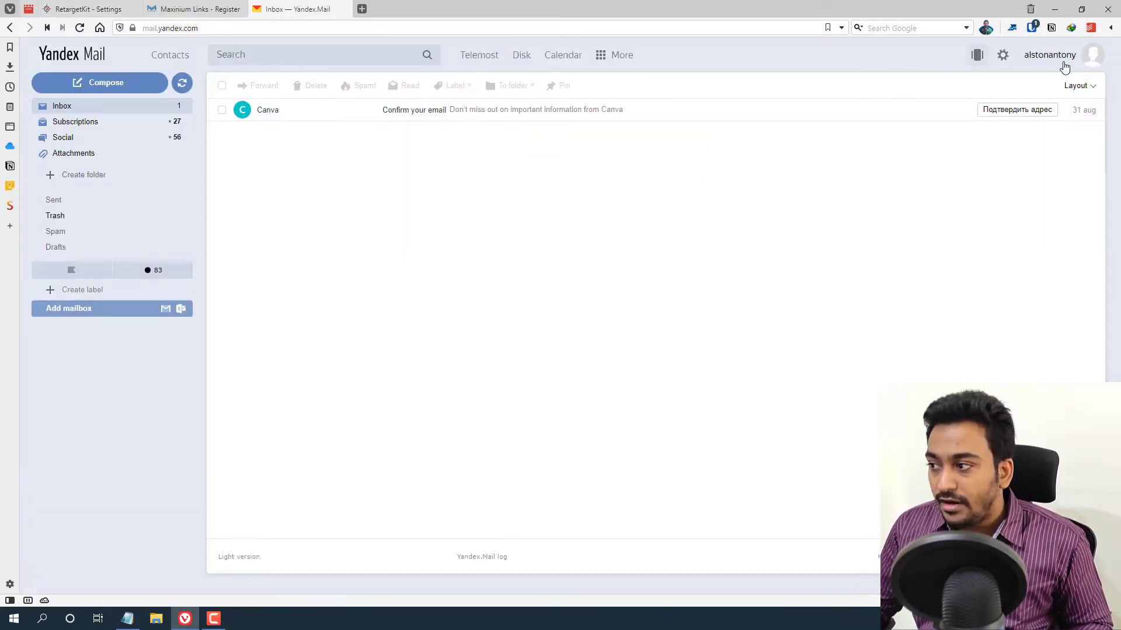
{"action": "left_click", "coordinate": [1093, 56]}
{"action": "triple_click", "coordinate": [1012, 73]}
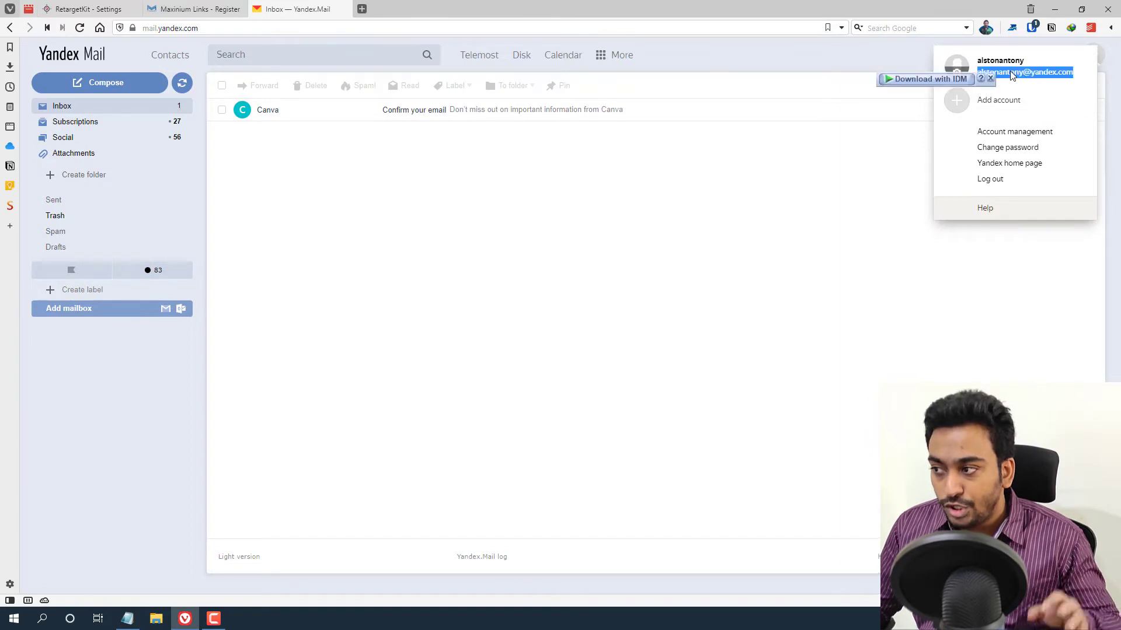
{"action": "right_click", "coordinate": [1012, 73]}
{"action": "left_click", "coordinate": [963, 81]}
{"action": "left_click", "coordinate": [88, 9]}
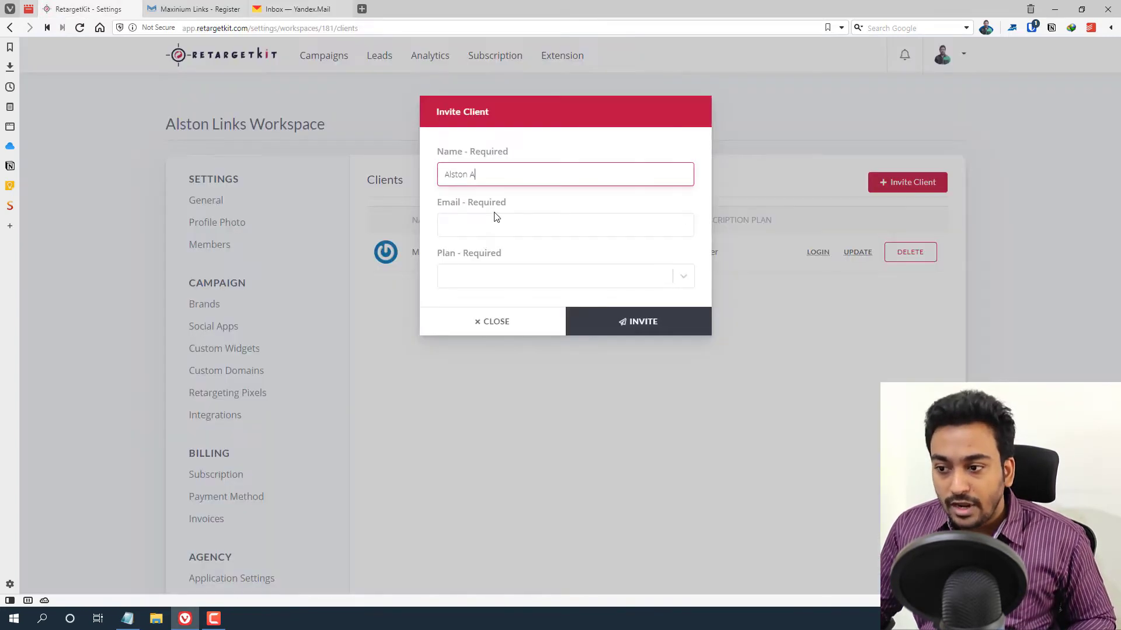
{"action": "left_click", "coordinate": [496, 220]}
{"action": "key", "text": "ctrl+v"}
{"action": "left_click", "coordinate": [540, 207]}
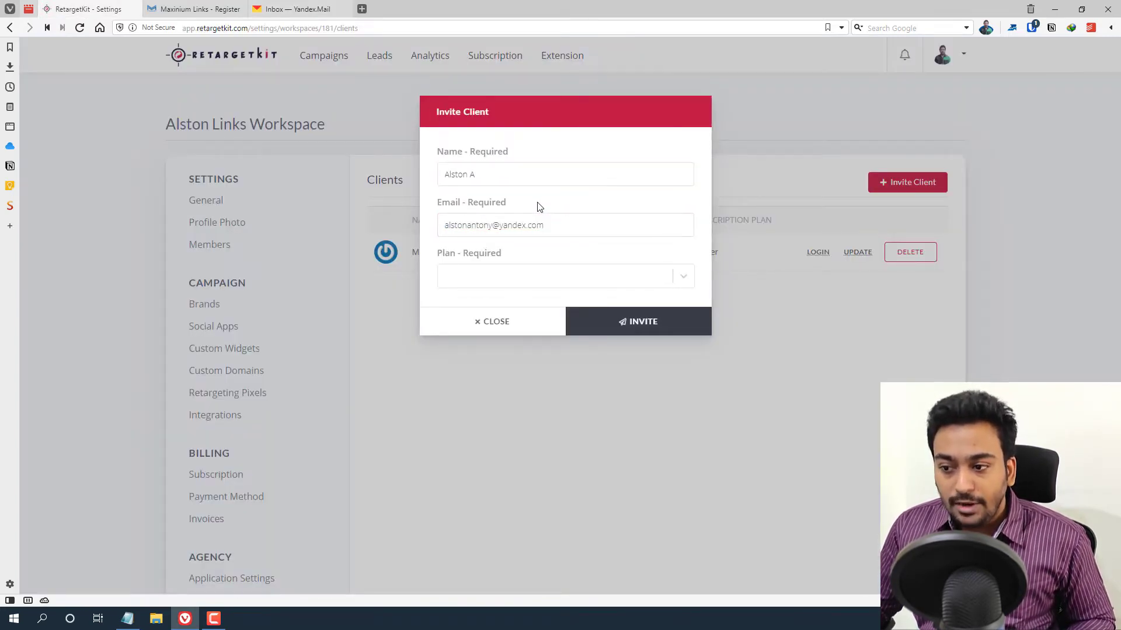
- Assign the Starter plan, send the invitation, and review the second client's details
{"action": "left_click", "coordinate": [495, 282]}
{"action": "scroll", "coordinate": [501, 268], "scroll_direction": "down", "scroll_amount": 1}
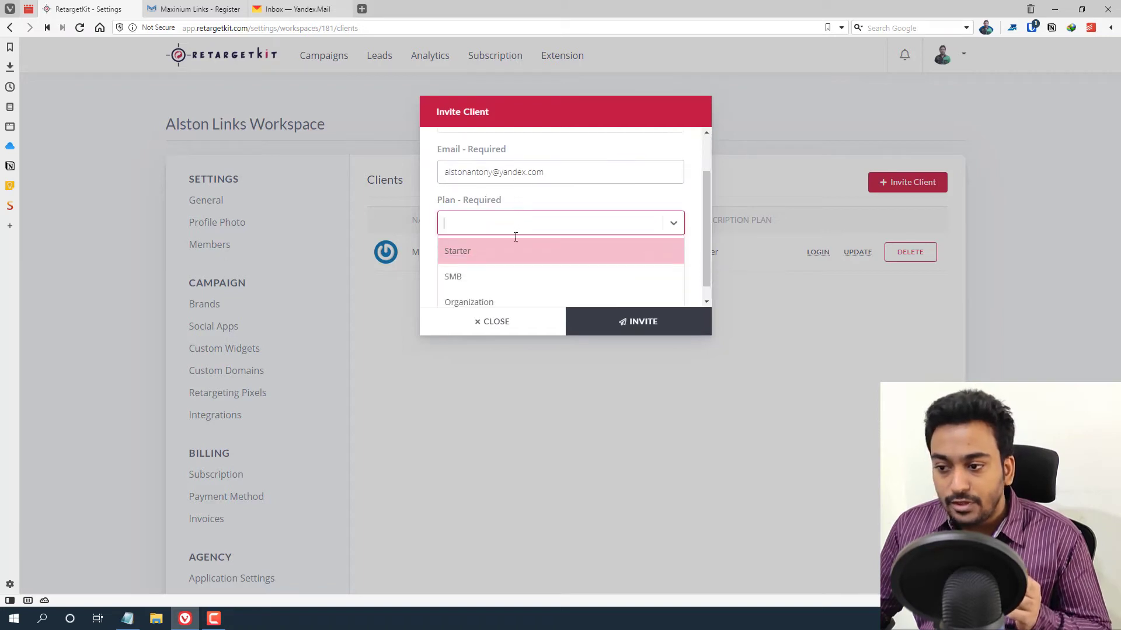
{"action": "left_click", "coordinate": [479, 248]}
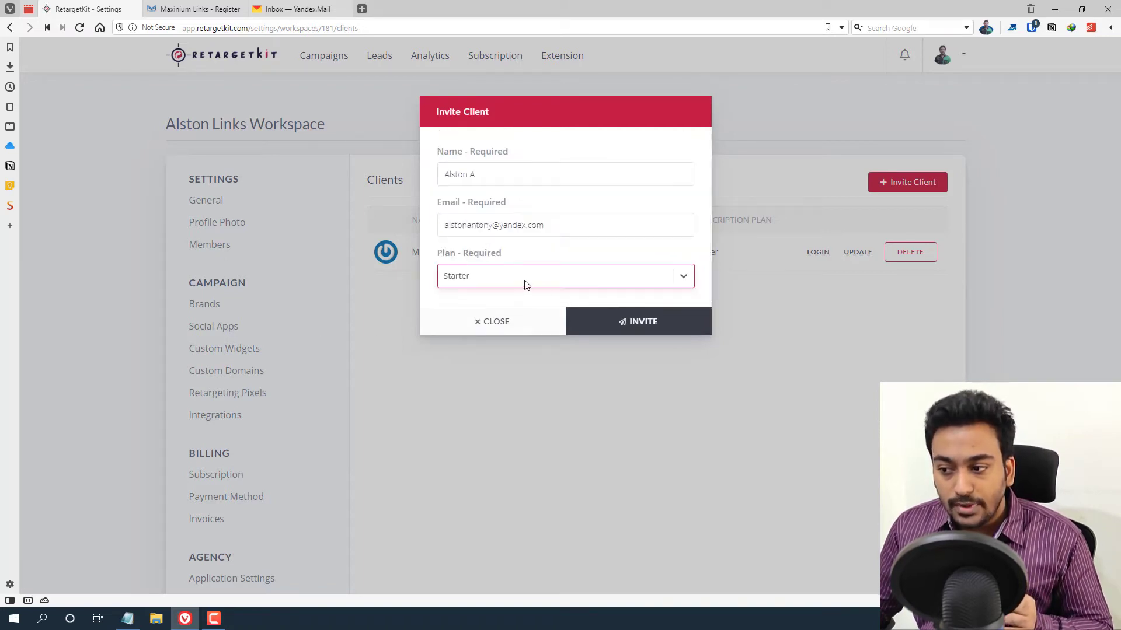
{"action": "left_click", "coordinate": [609, 329]}
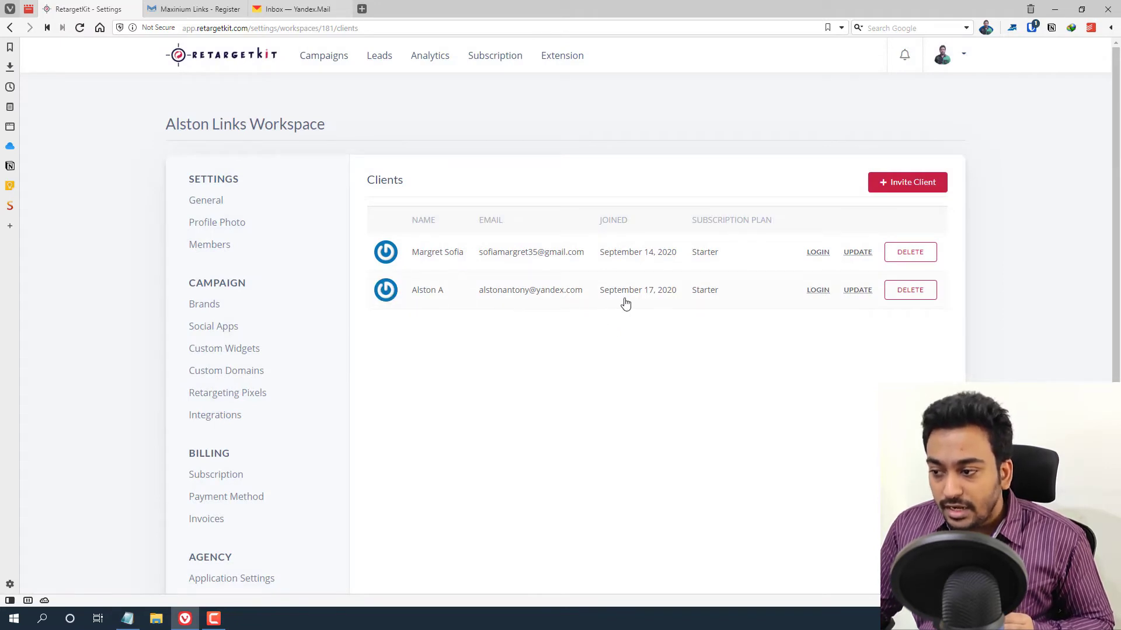
{"action": "left_click", "coordinate": [855, 292]}
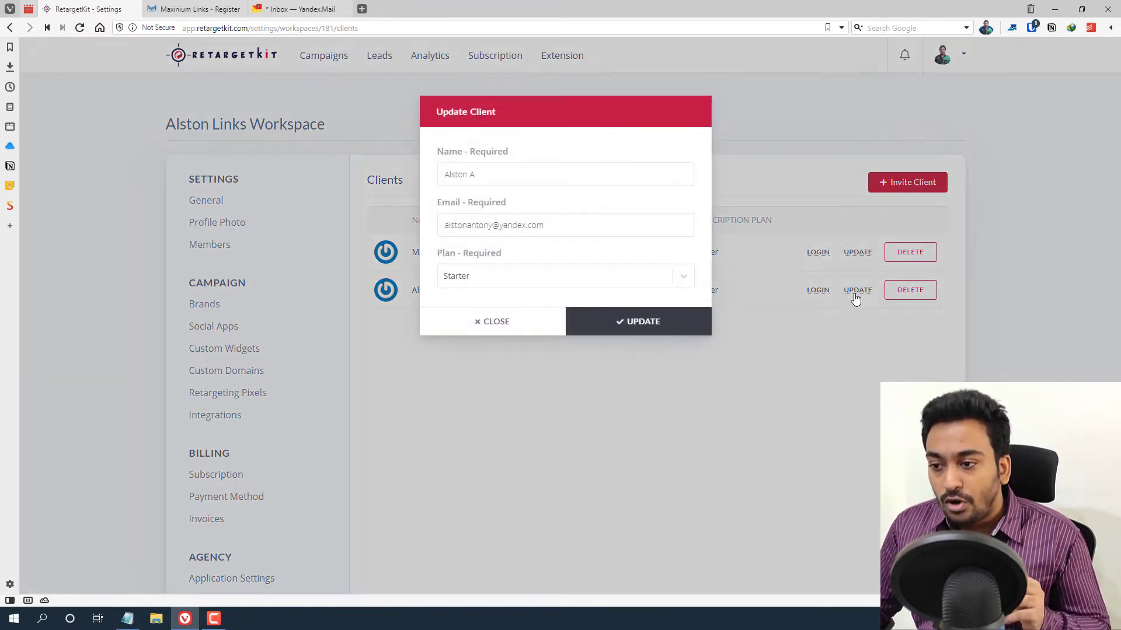
{"action": "left_click", "coordinate": [480, 320]}
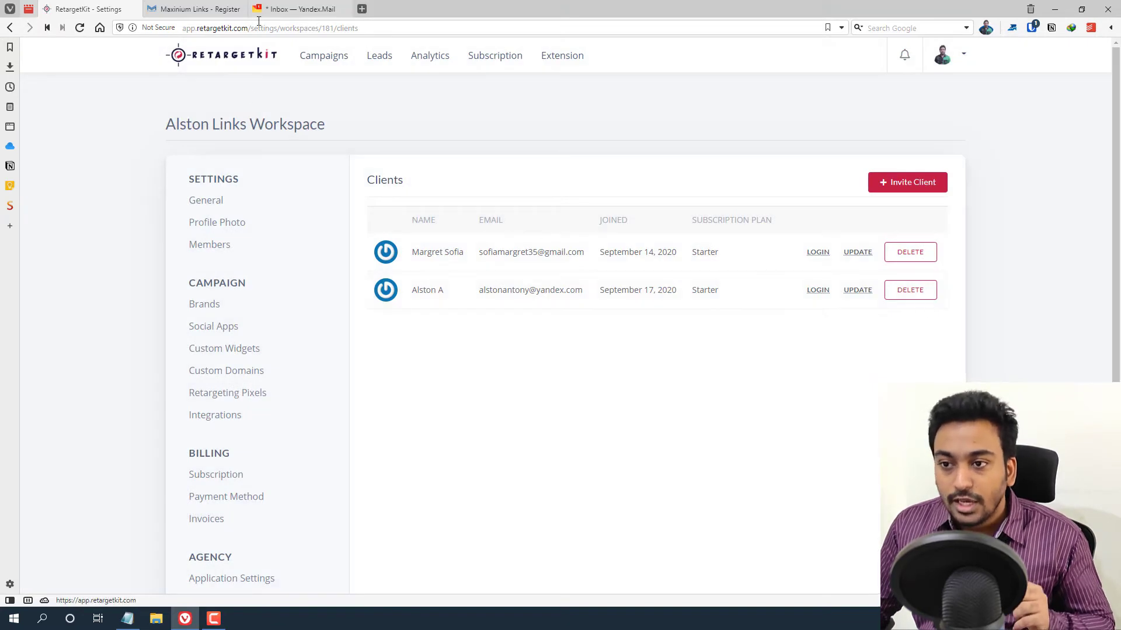
- Refresh Yandex Mail and open the Welcome to Maxinium Links email
{"action": "left_click", "coordinate": [274, 12]}
{"action": "left_click", "coordinate": [353, 195]}
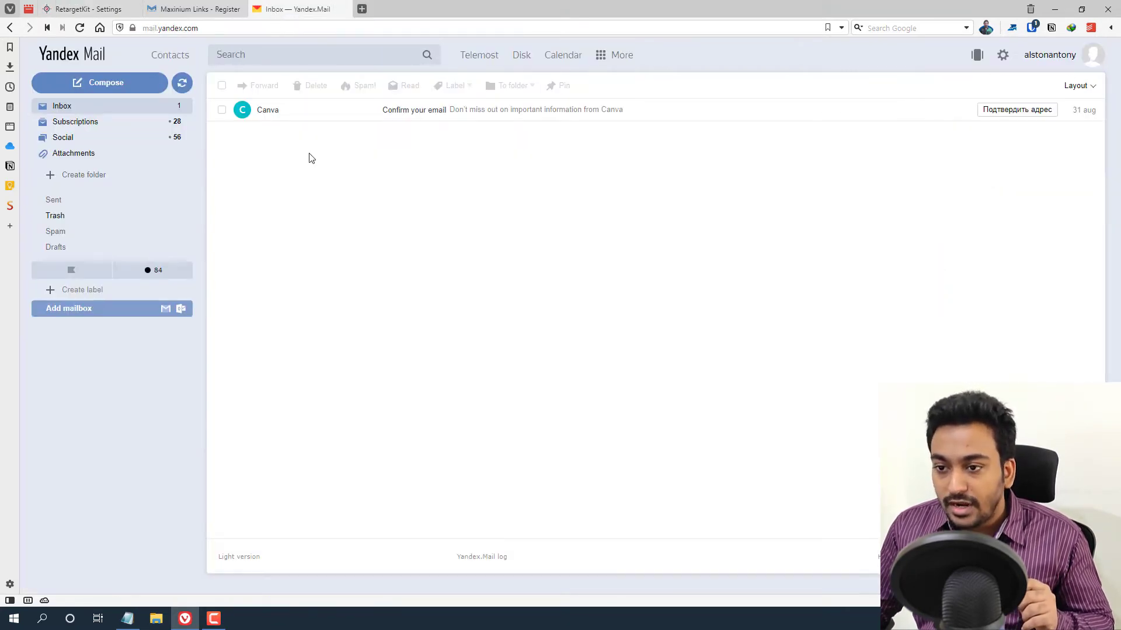
{"action": "right_click", "coordinate": [298, 159]}
{"action": "left_click", "coordinate": [184, 84]}
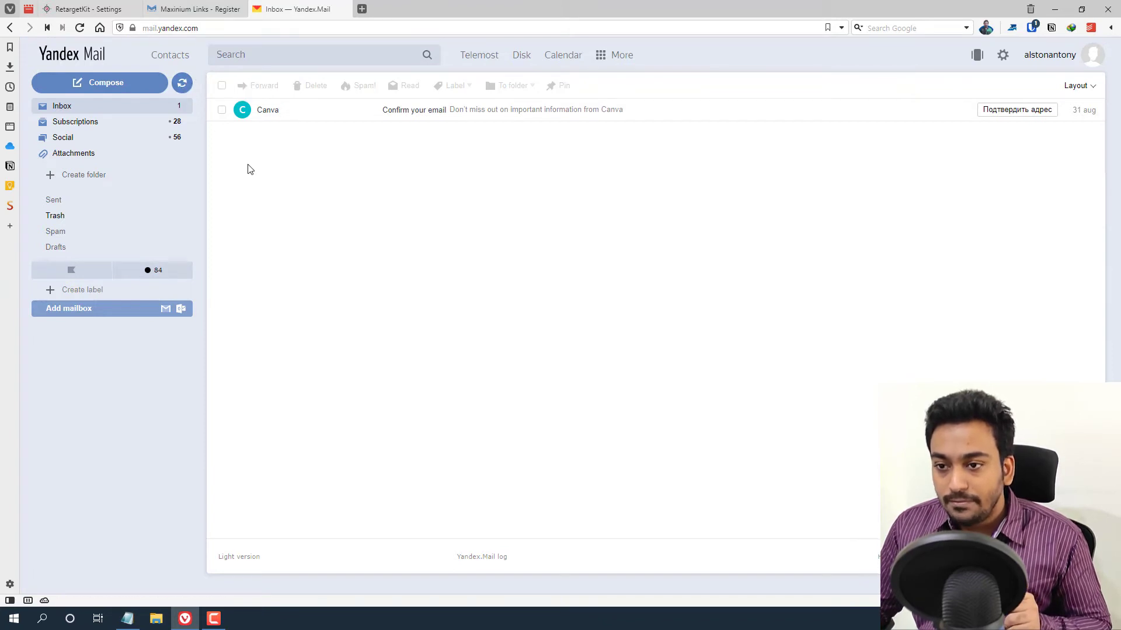
{"action": "left_click", "coordinate": [260, 117]}
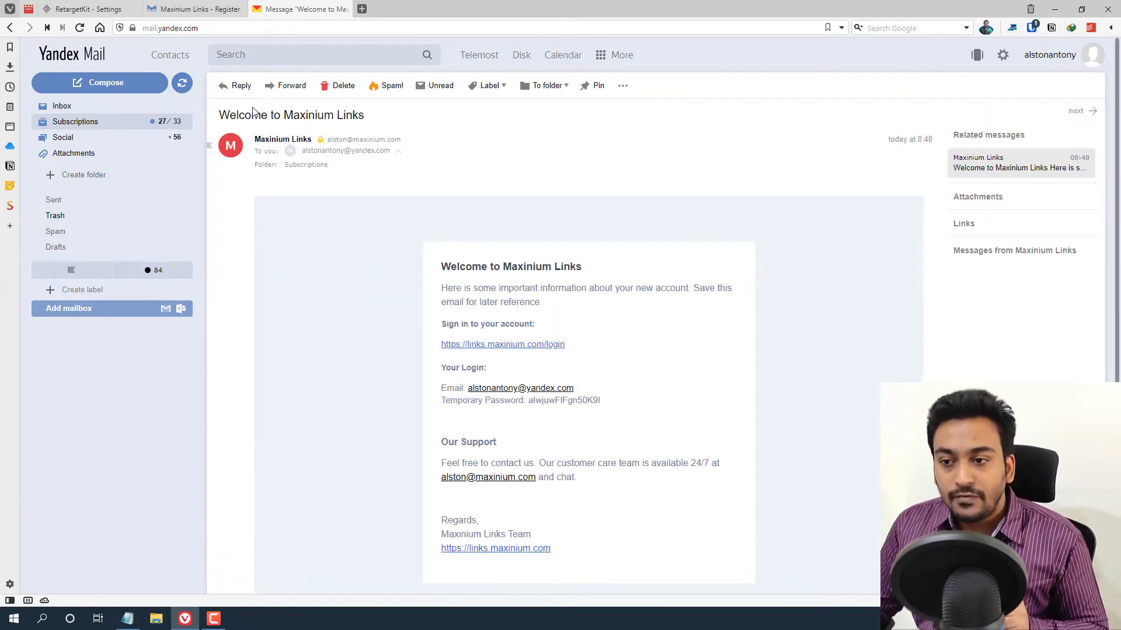
- Highlight the email's temporary password, then go back to RetargetKit's client list
{"action": "left_click", "coordinate": [399, 155]}
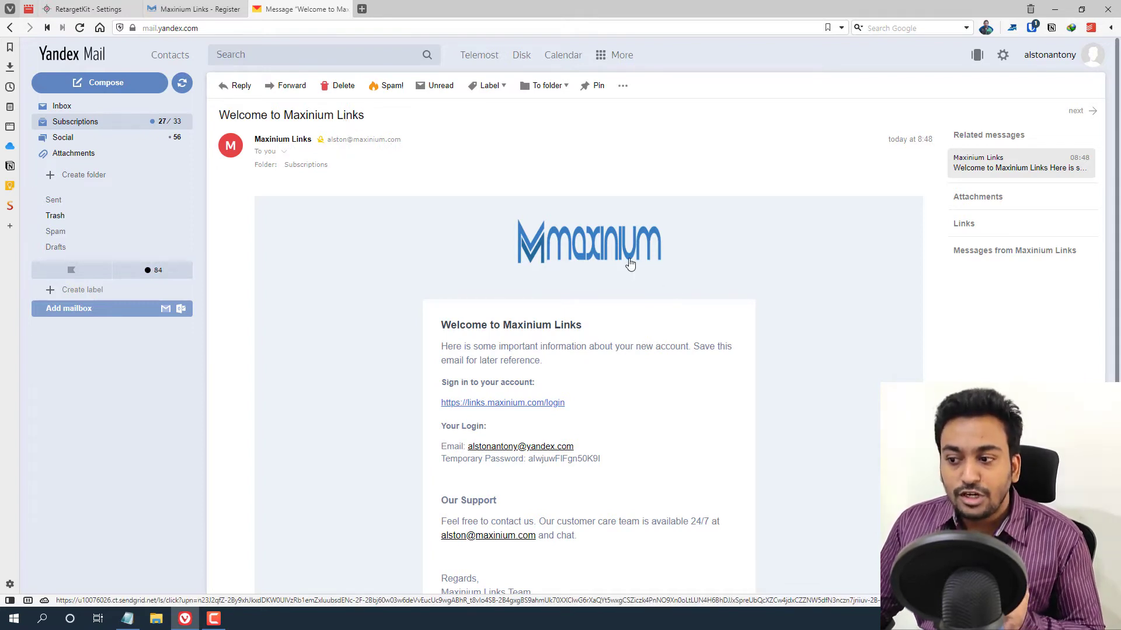
{"action": "scroll", "coordinate": [587, 300], "scroll_direction": "down", "scroll_amount": 1}
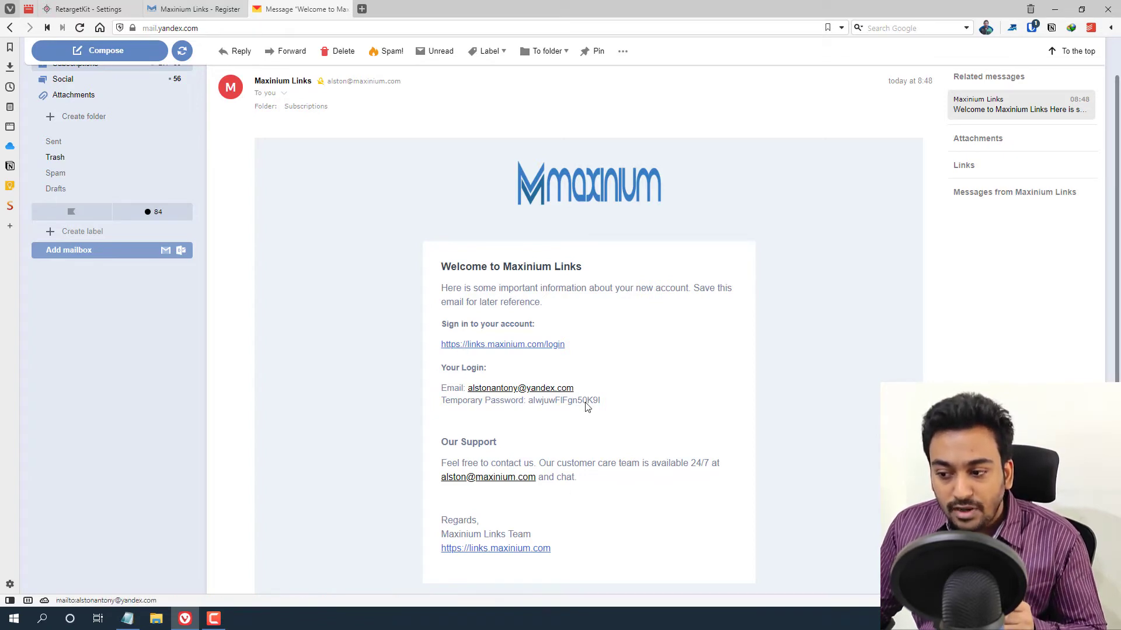
{"action": "left_click_drag", "start_coordinate": [529, 402], "coordinate": [609, 406]}
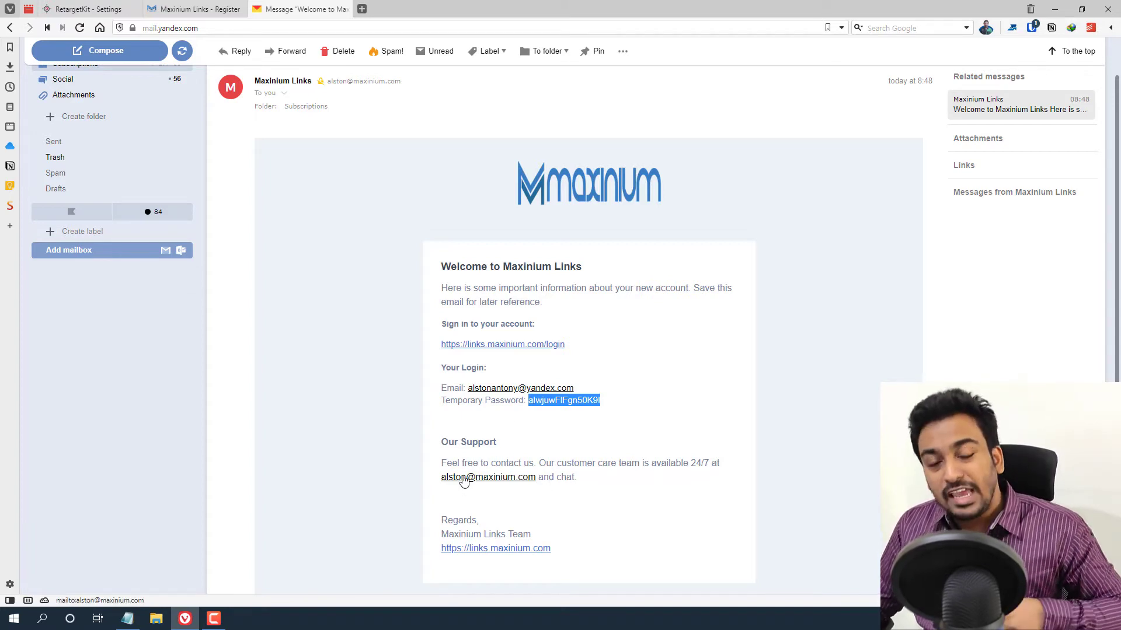
{"action": "scroll", "coordinate": [464, 480], "scroll_direction": "down", "scroll_amount": 1}
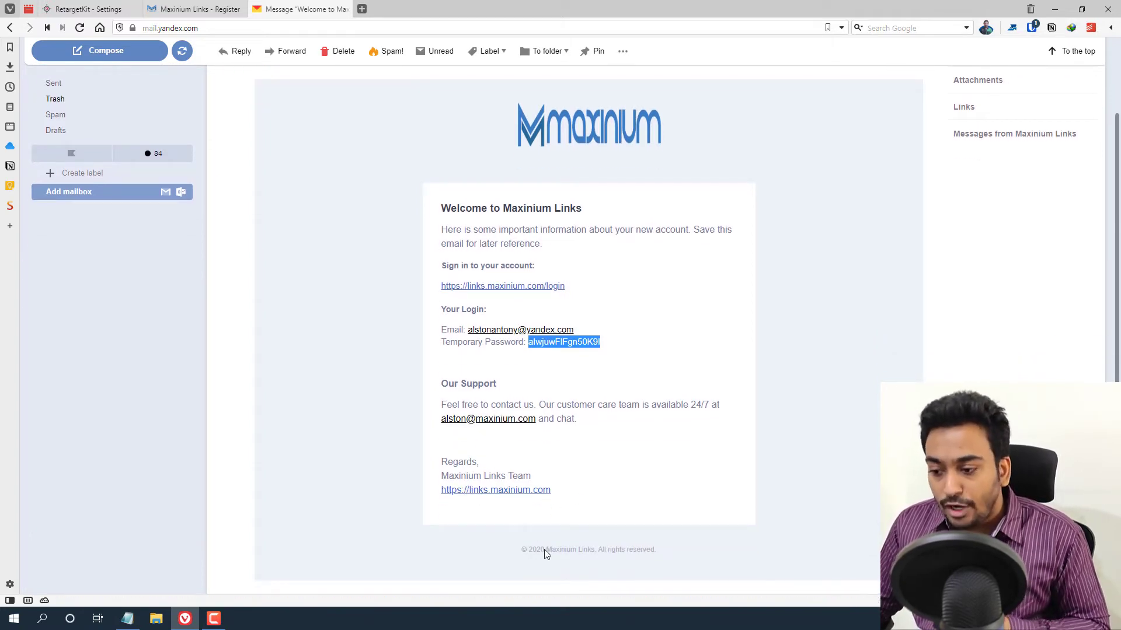
{"action": "scroll", "coordinate": [408, 365], "scroll_direction": "up", "scroll_amount": 3}
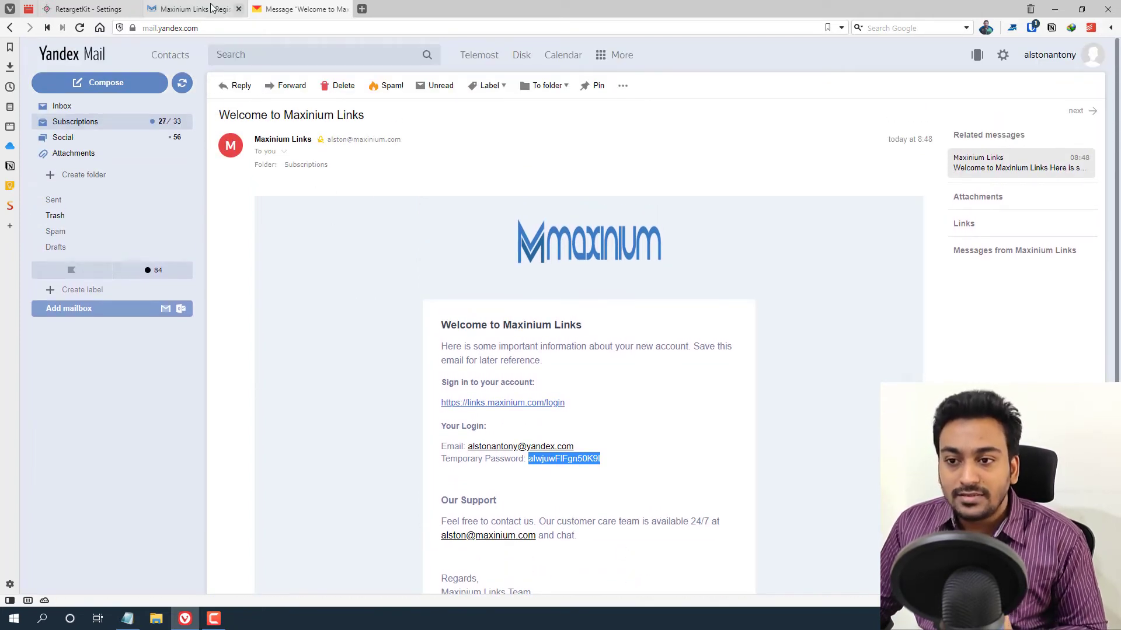
{"action": "left_click", "coordinate": [88, 9]}
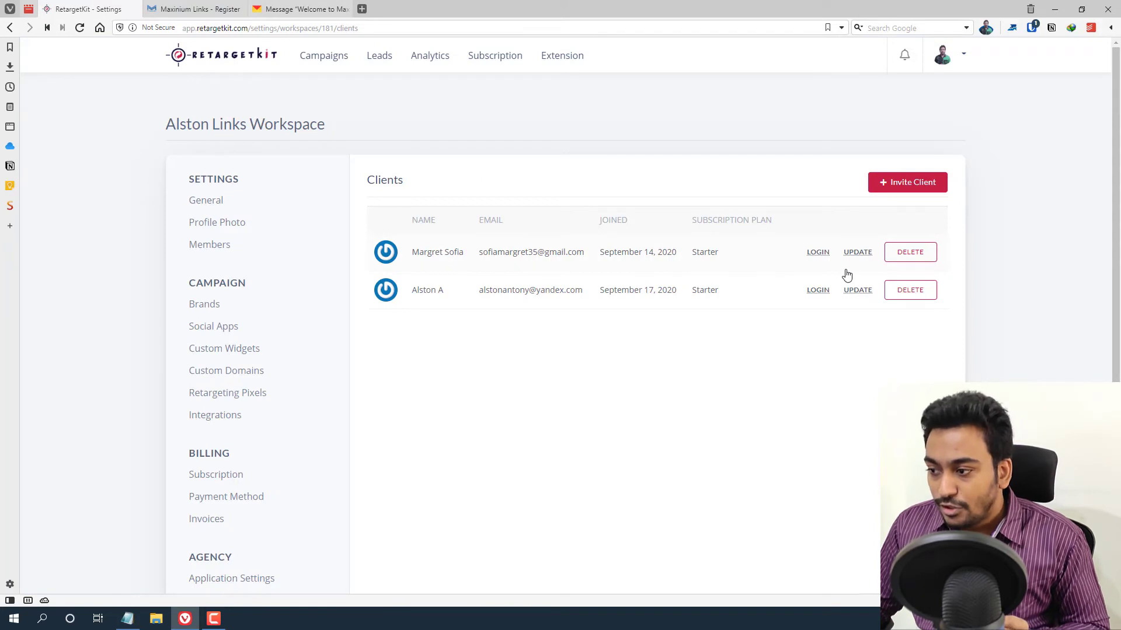
- Delete the second client row and bring up the Maxinium Links sign-up page
{"action": "left_click", "coordinate": [893, 297]}
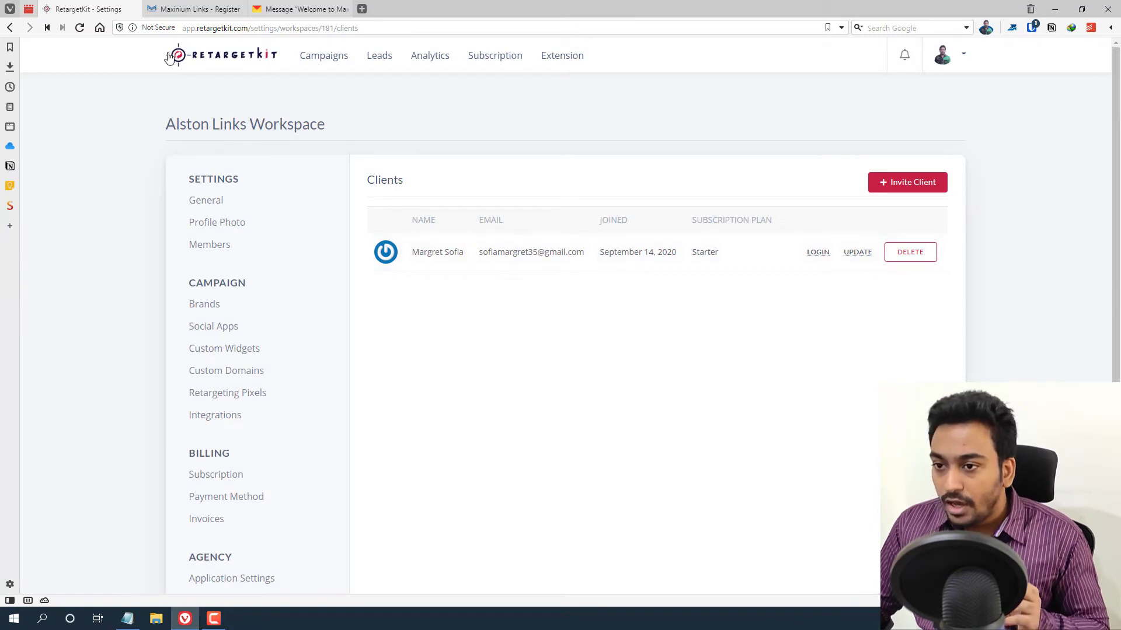
{"action": "left_click", "coordinate": [218, 5]}
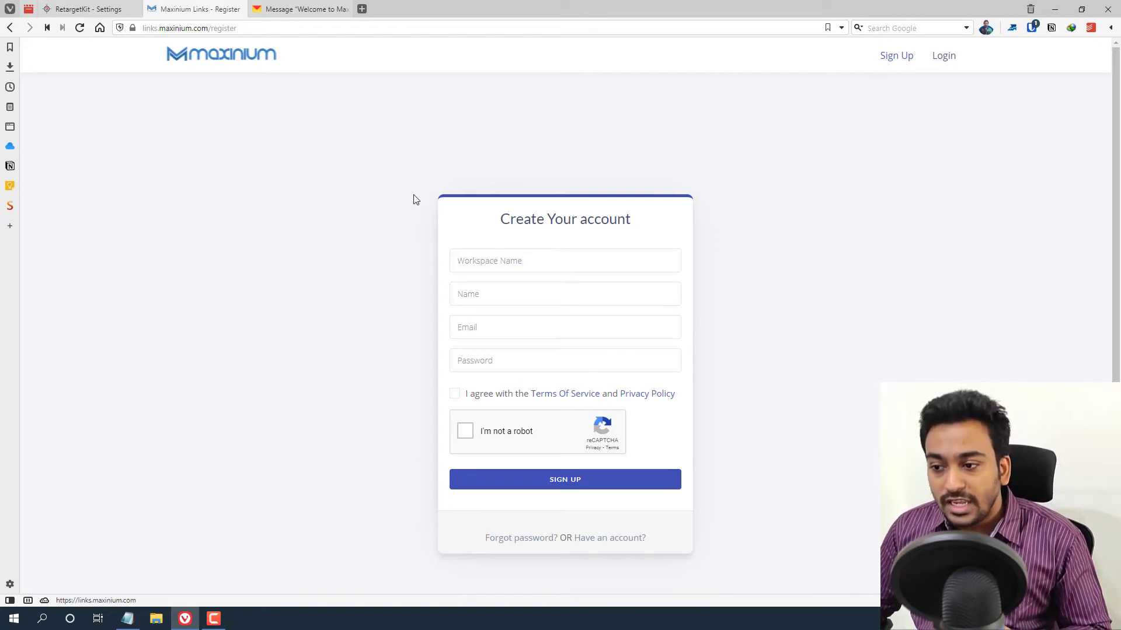
- Enter workspace name 'Video Demo Space' and the client's name in the sign-up form
{"action": "left_click", "coordinate": [493, 259]}
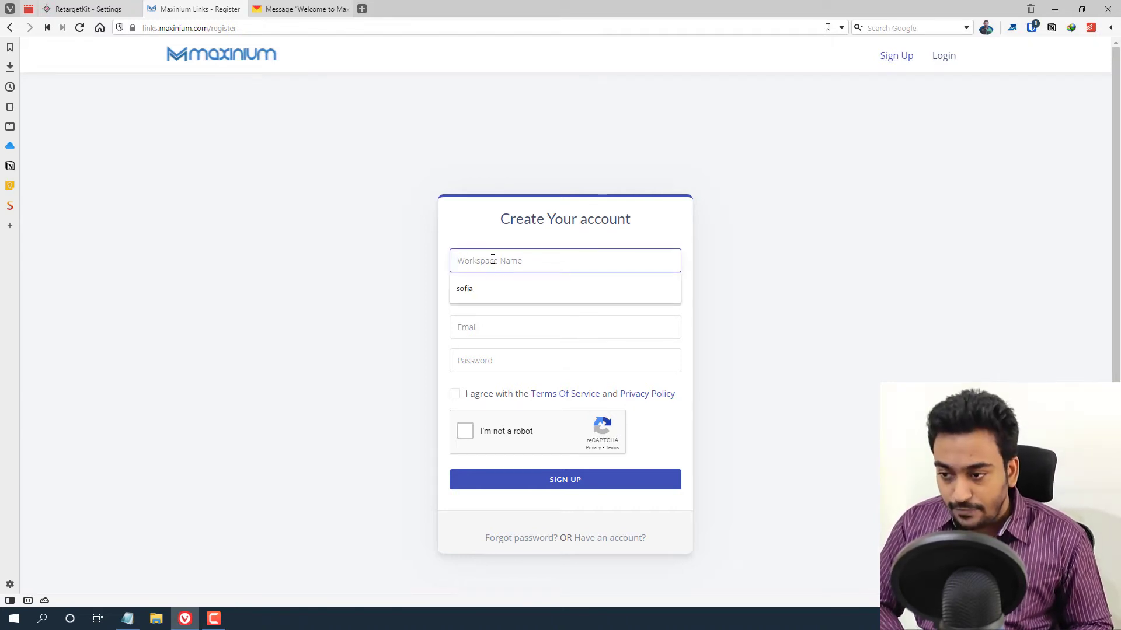
{"action": "type", "text": "Video Demo Sp"}
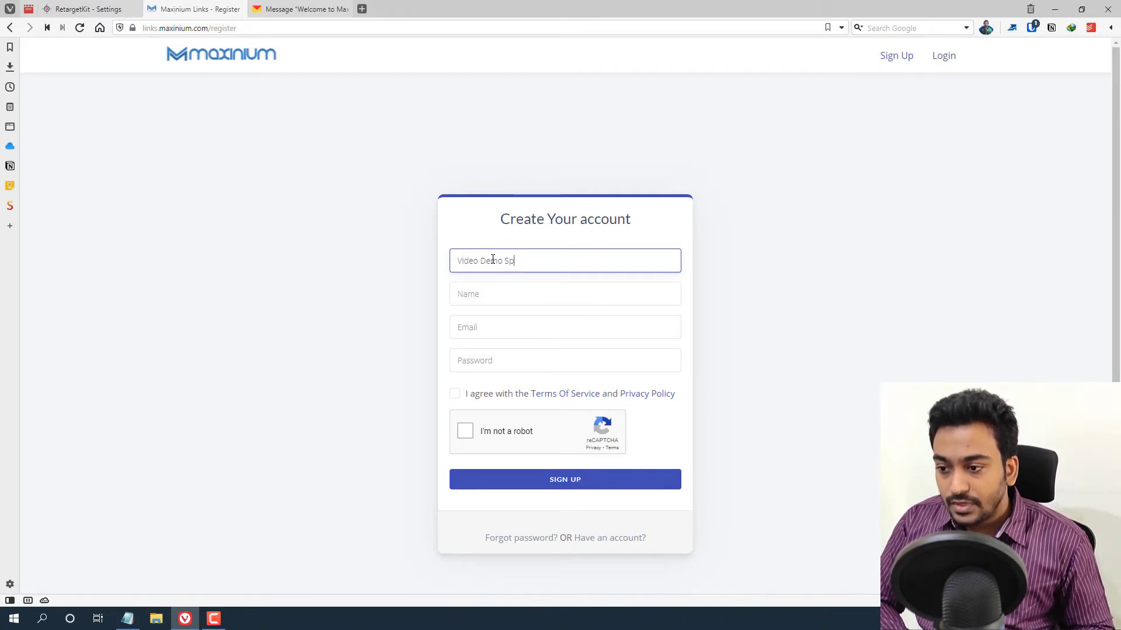
{"action": "type", "text": "ace"}
{"action": "key", "text": "Tab"}
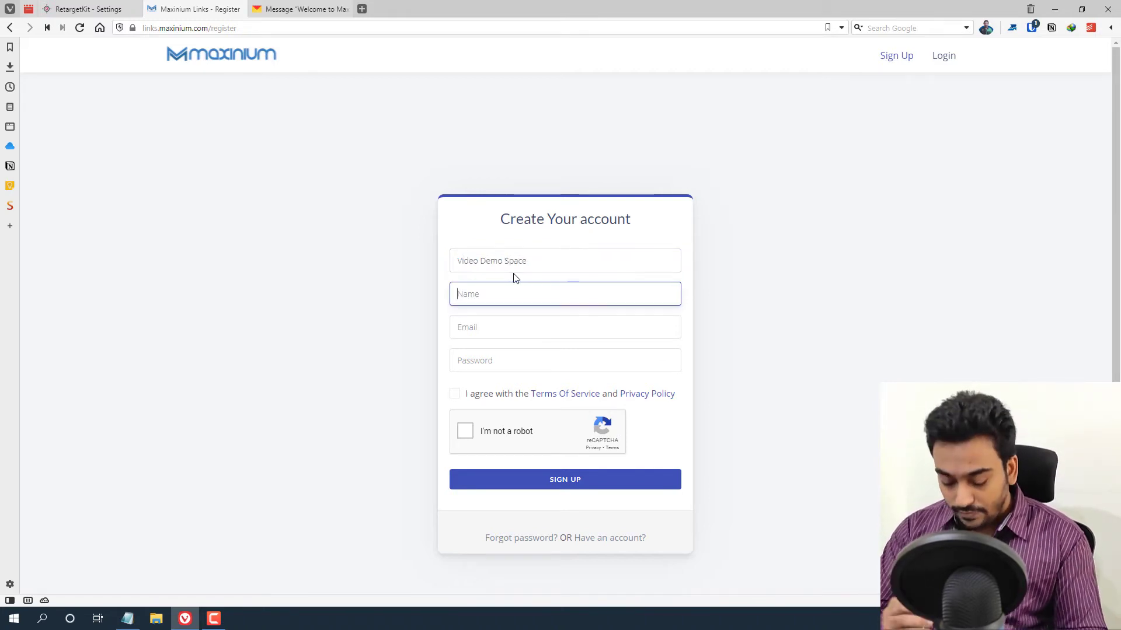
{"action": "type", "text": "Yandex"}
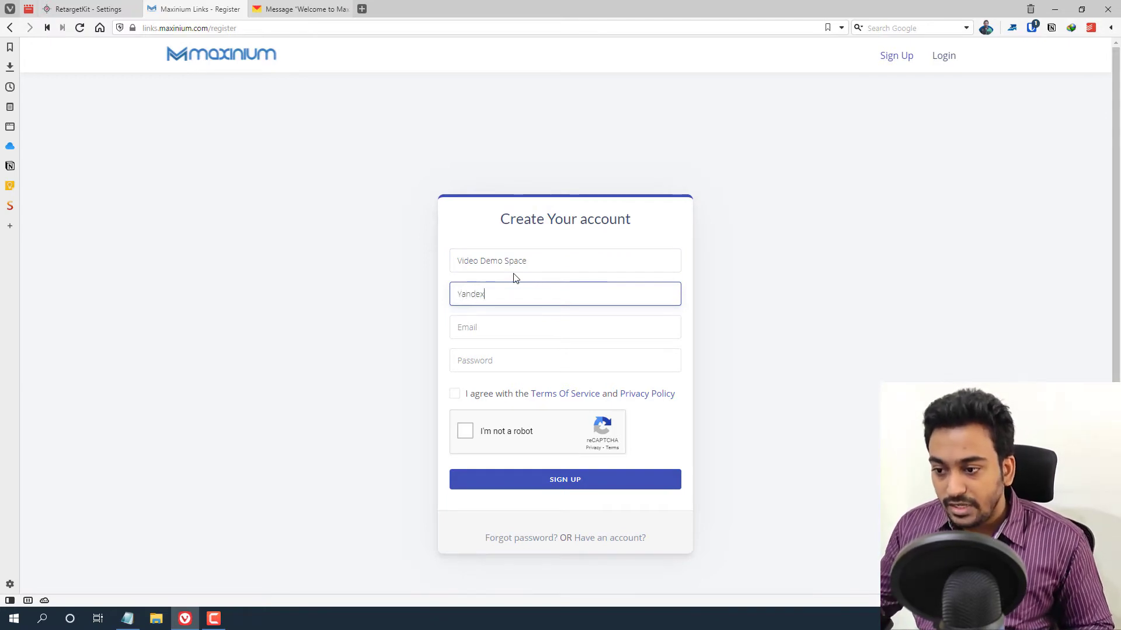
{"action": "key", "text": "Tab"}
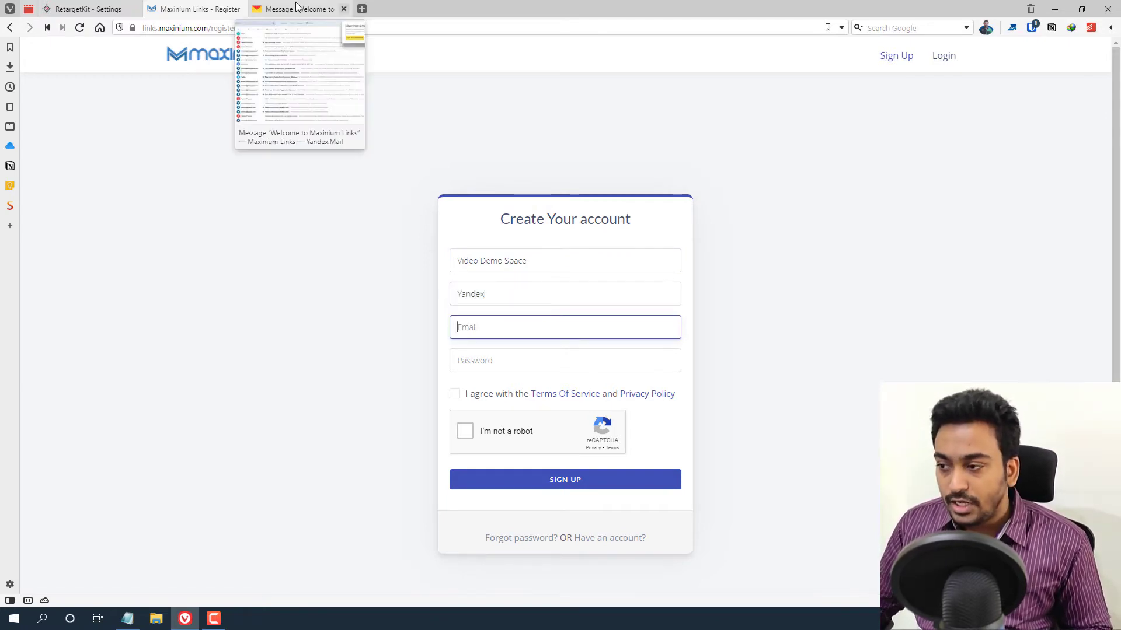
- Copy the Yandex account's e-mail address and paste it into the sign-up e-mail field
{"action": "left_click", "coordinate": [301, 9]}
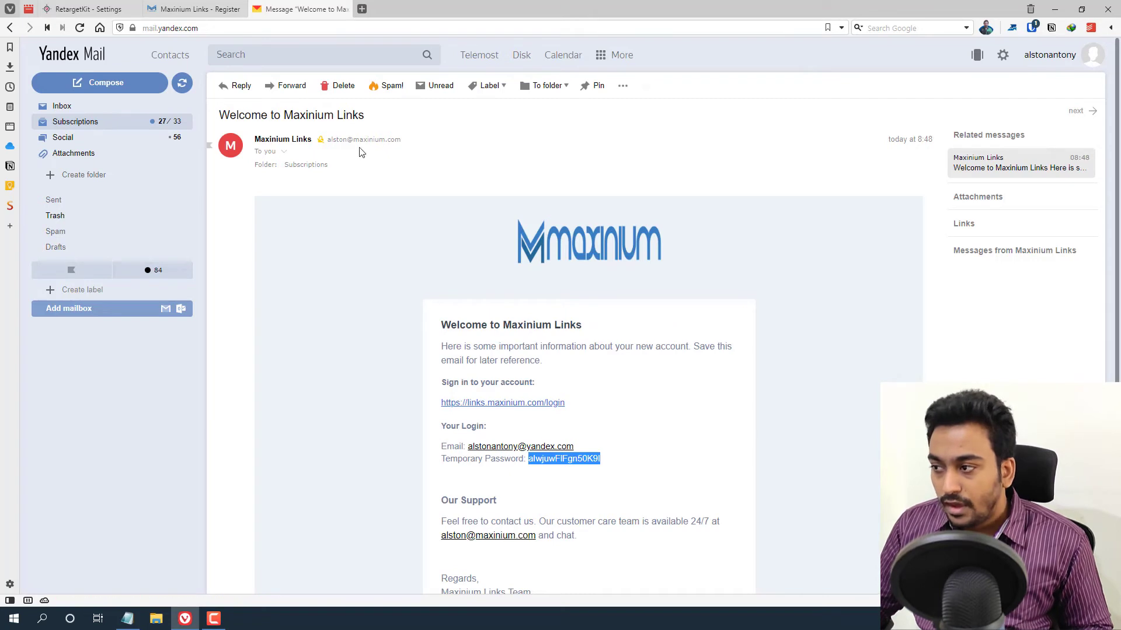
{"action": "left_click", "coordinate": [1092, 55]}
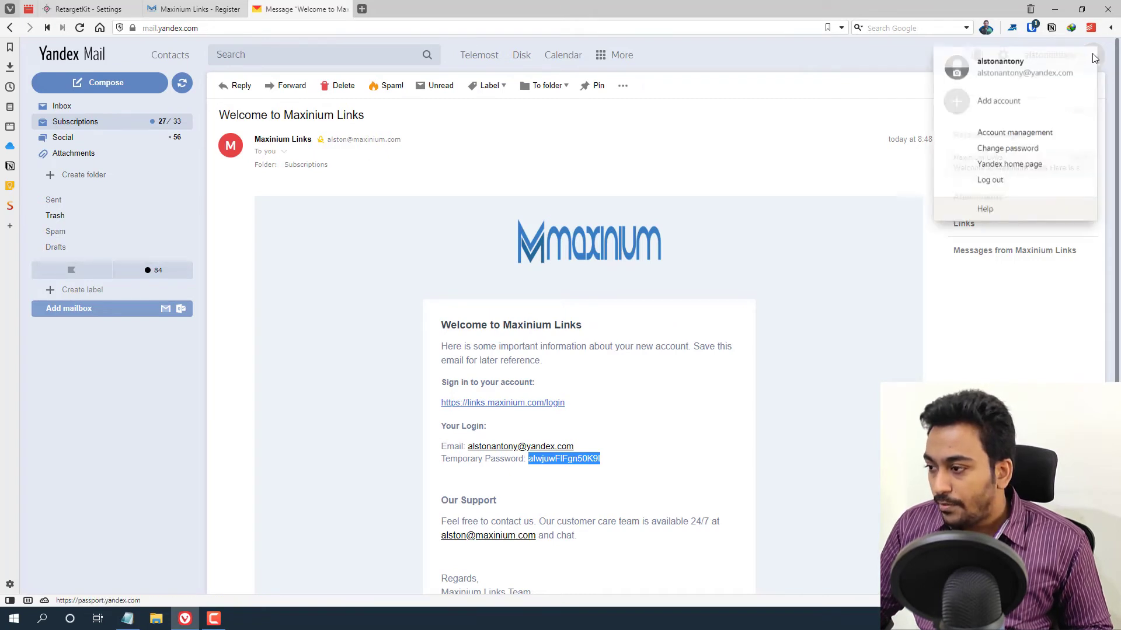
{"action": "triple_click", "coordinate": [1021, 71]}
{"action": "right_click", "coordinate": [1021, 72]}
{"action": "left_click", "coordinate": [992, 80]}
{"action": "left_click", "coordinate": [223, 7]}
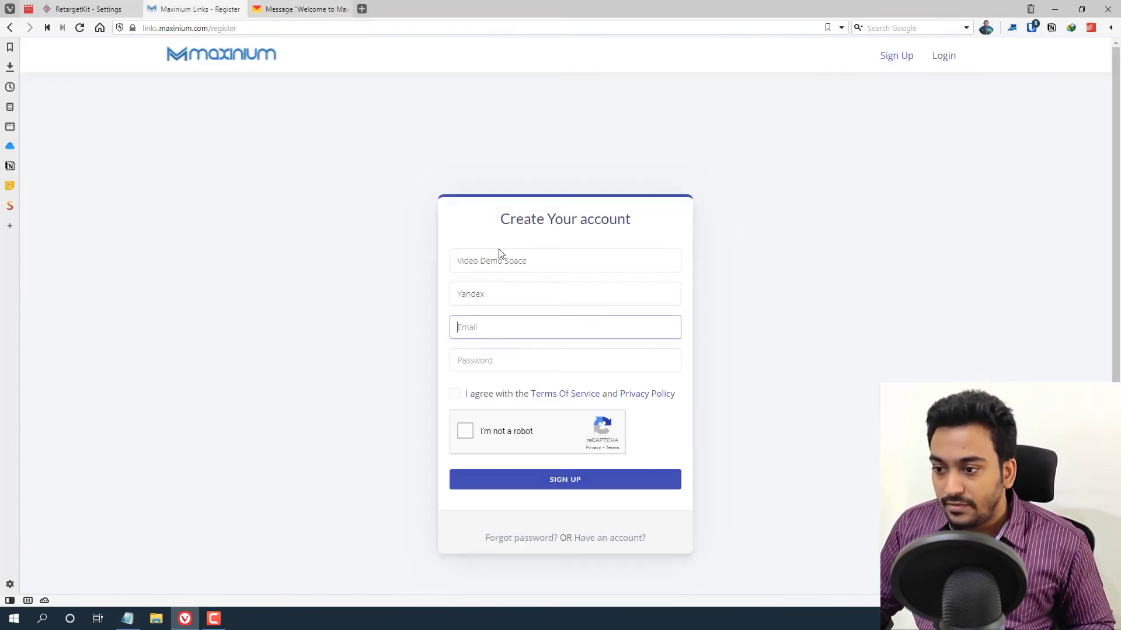
{"action": "left_click", "coordinate": [492, 330]}
{"action": "key", "text": "ctrl+v"}
- Enter a password, accept the terms, and tick the reCAPTCHA checkbox
{"action": "left_click", "coordinate": [478, 366]}
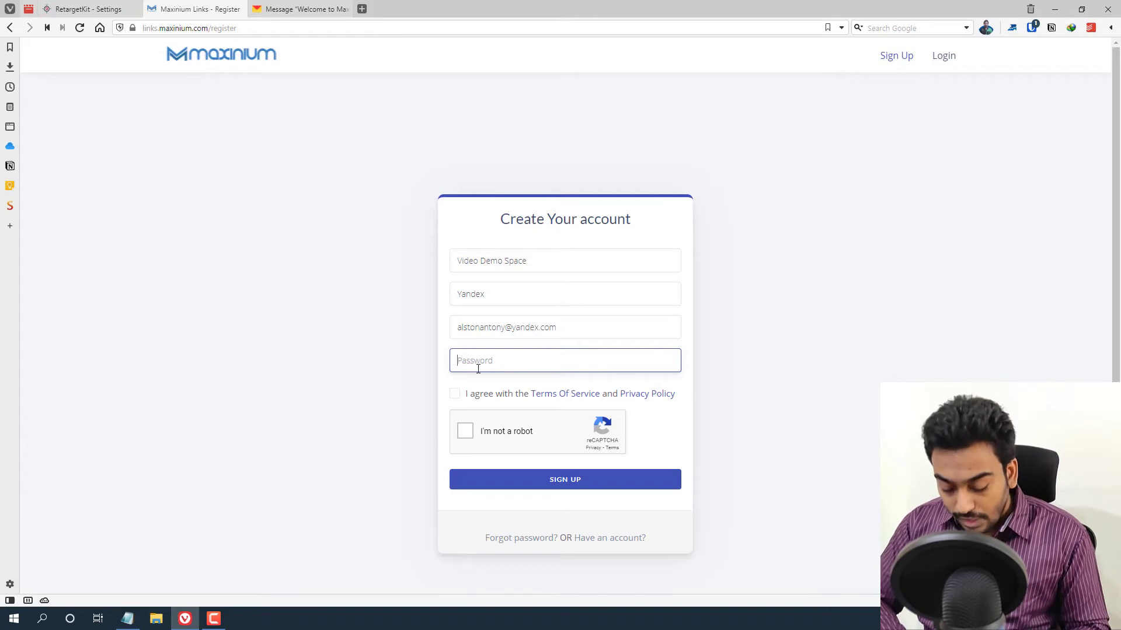
{"action": "type", "text": "••"}
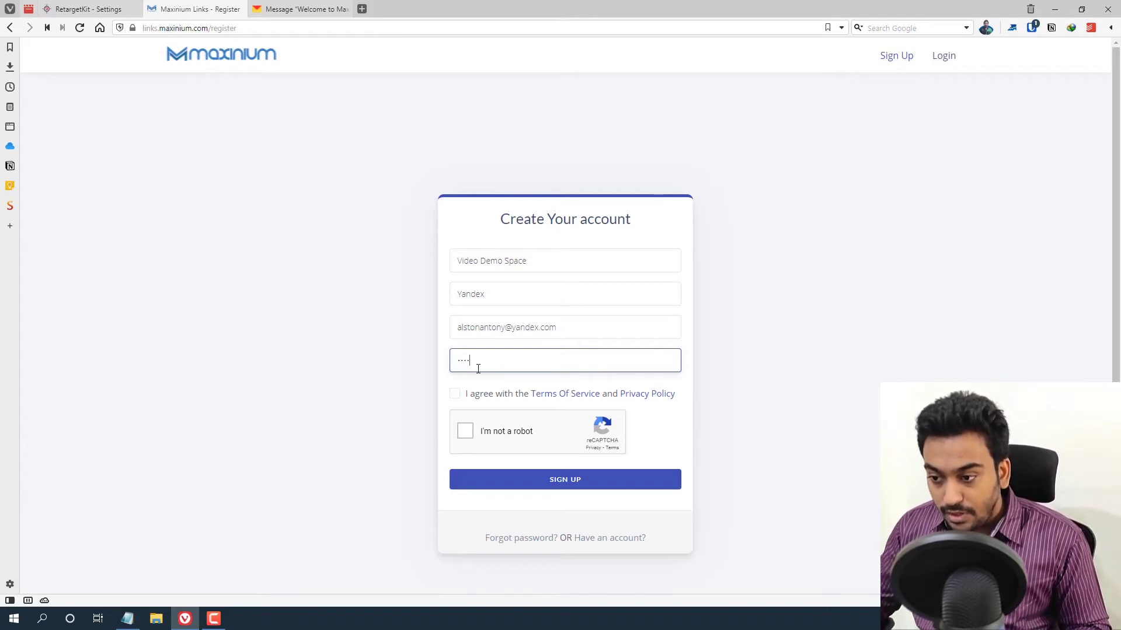
{"action": "left_click", "coordinate": [455, 395]}
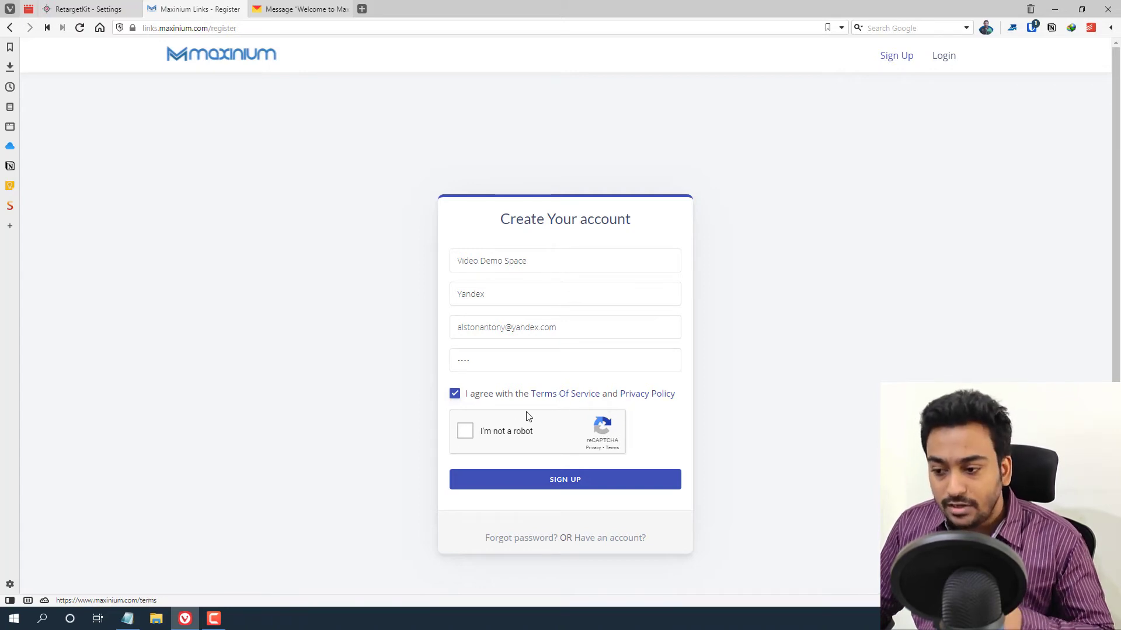
{"action": "left_click", "coordinate": [465, 435]}
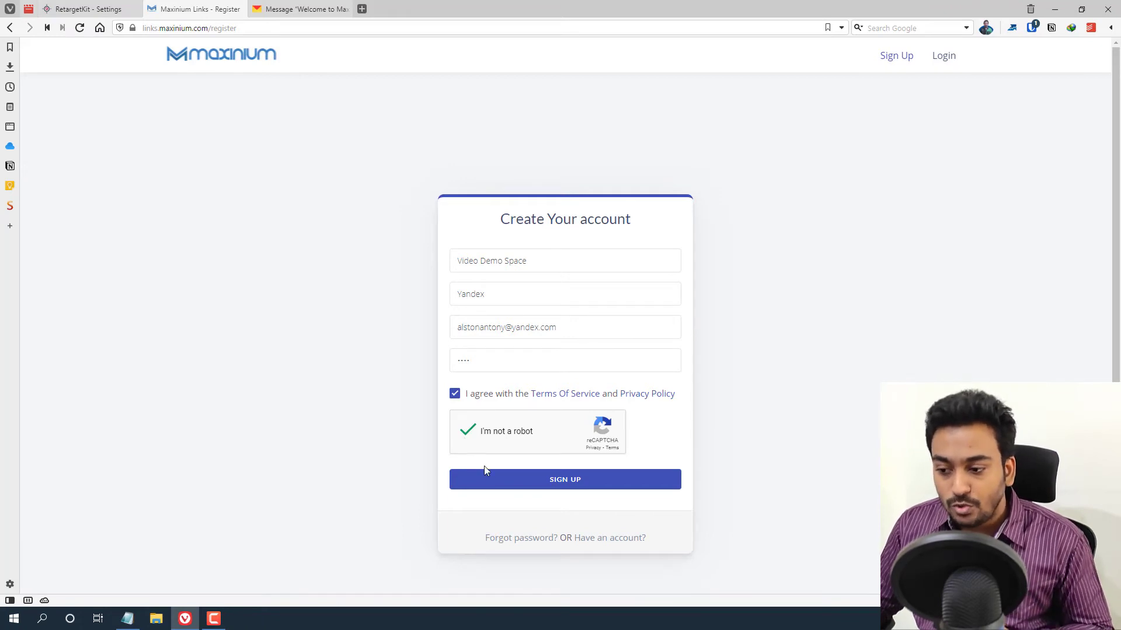
- Submit the sign-up form and dismiss the save-password prompt
{"action": "left_click", "coordinate": [495, 488]}
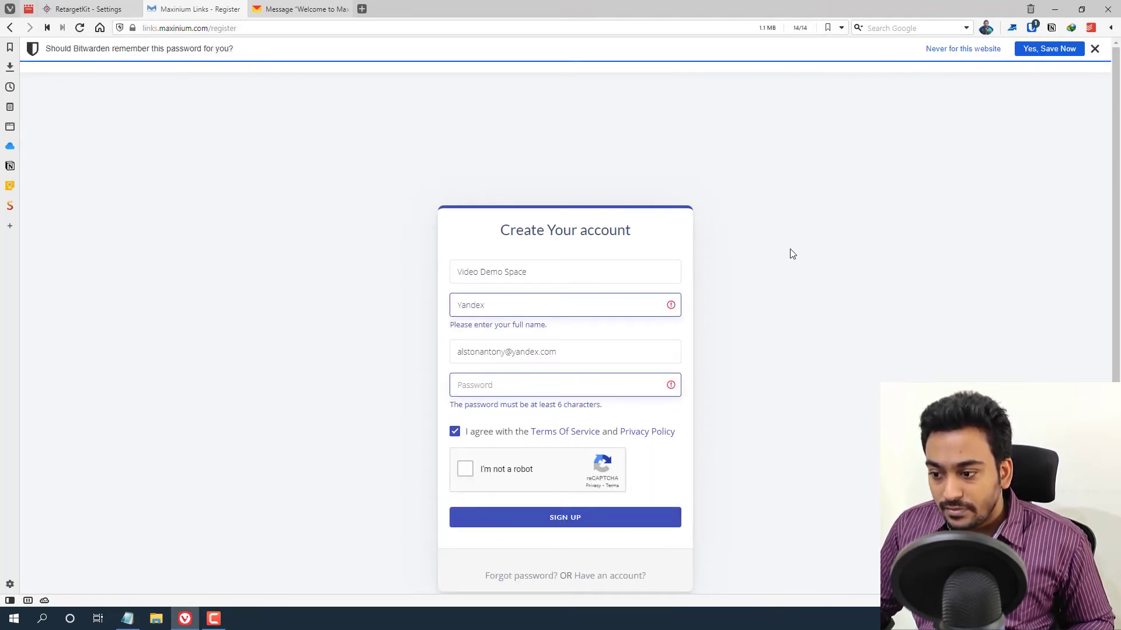
{"action": "left_click", "coordinate": [1094, 49]}
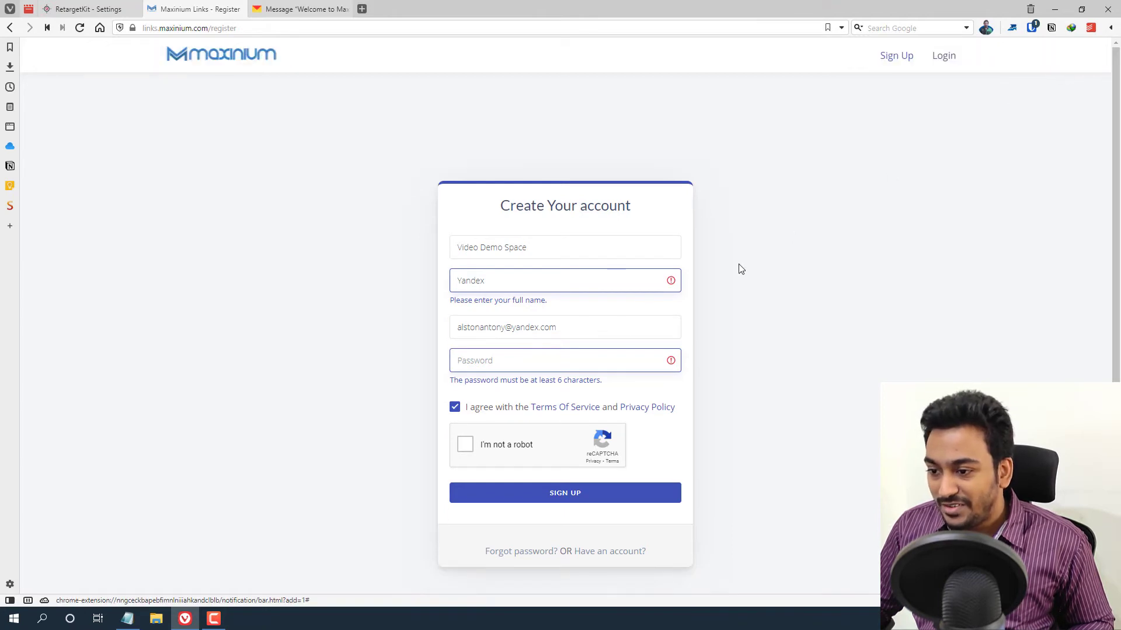
{"action": "left_click", "coordinate": [548, 362]}
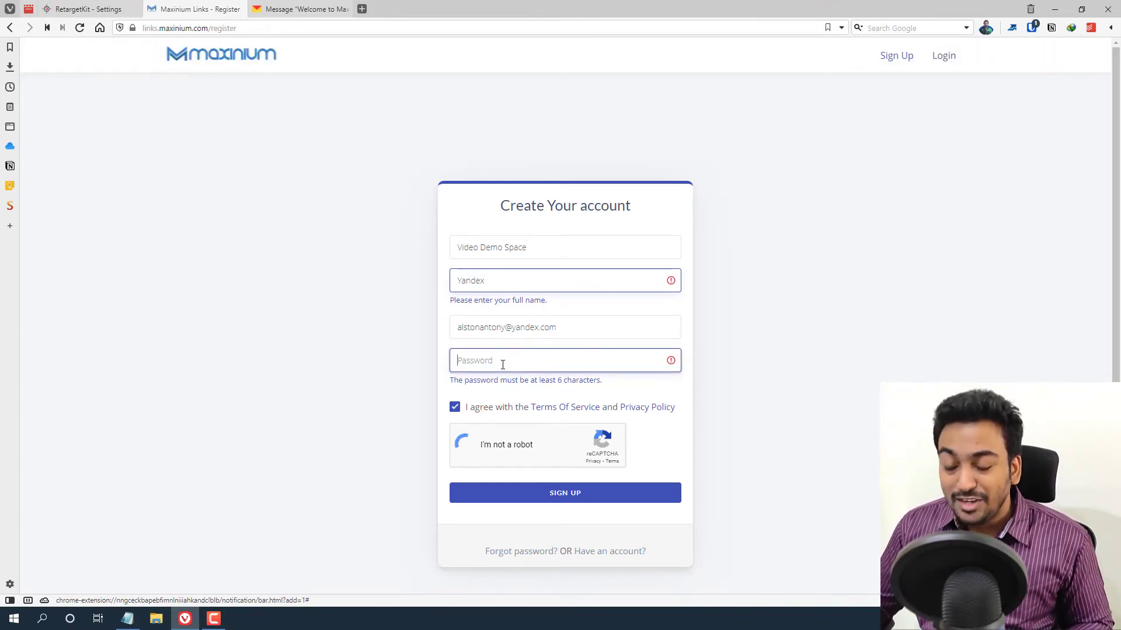
- Complete the client's full name and password, resubmit, then return to RetargetKit
{"action": "left_click", "coordinate": [503, 283]}
{"action": "type", "text": "Yandex "}
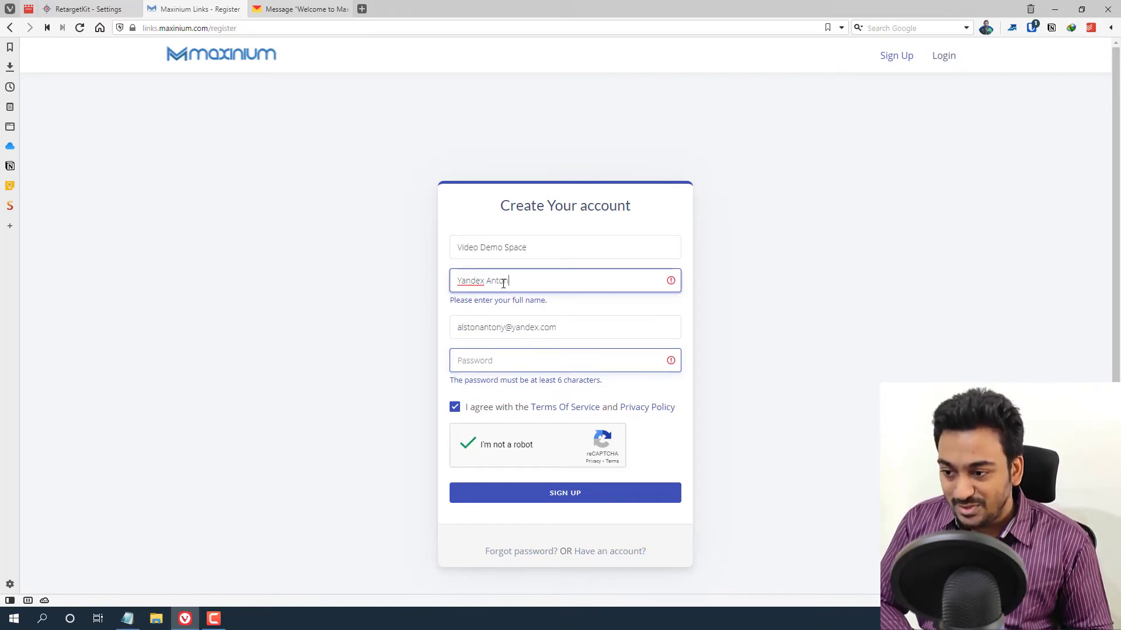
{"action": "type", "text": "Antony"}
{"action": "left_click", "coordinate": [552, 356]}
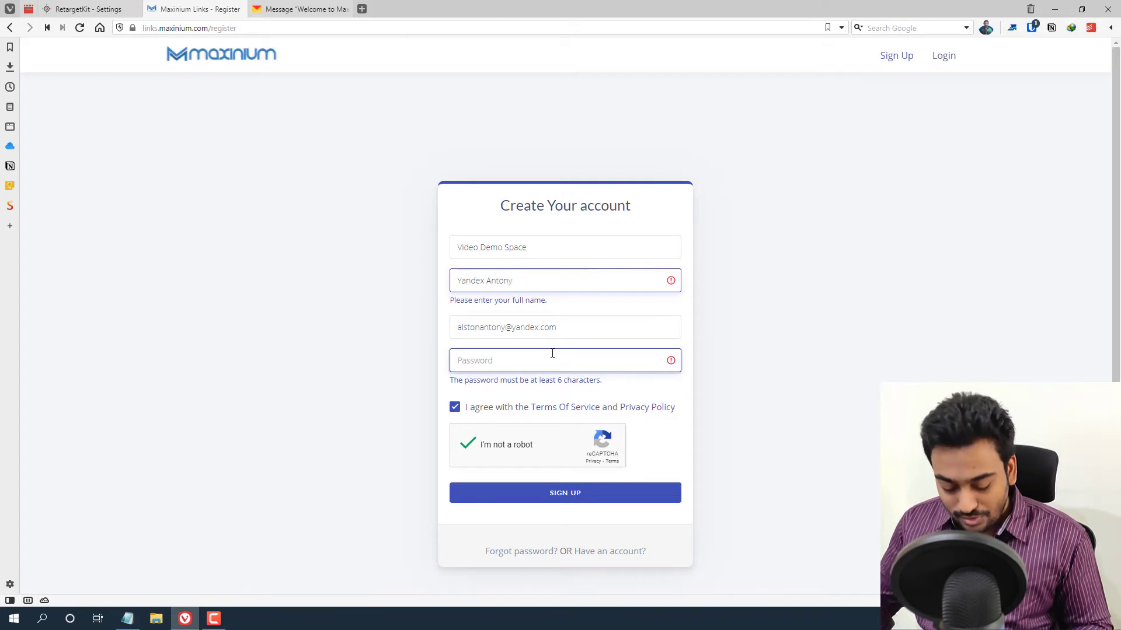
{"action": "type", "text": "12"}
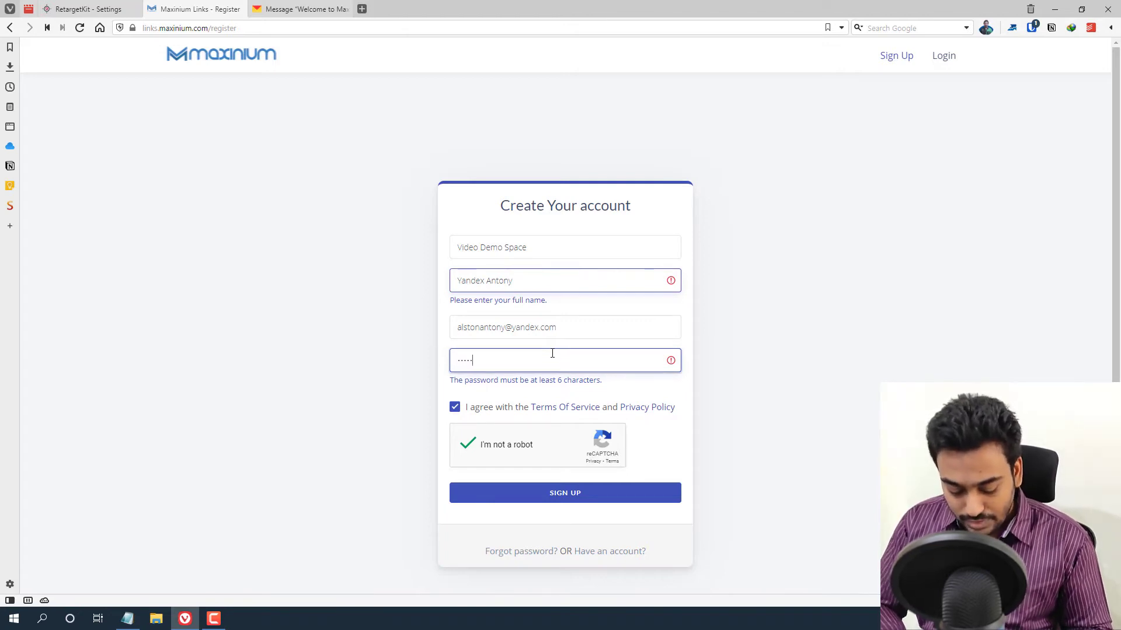
{"action": "left_click", "coordinate": [513, 496]}
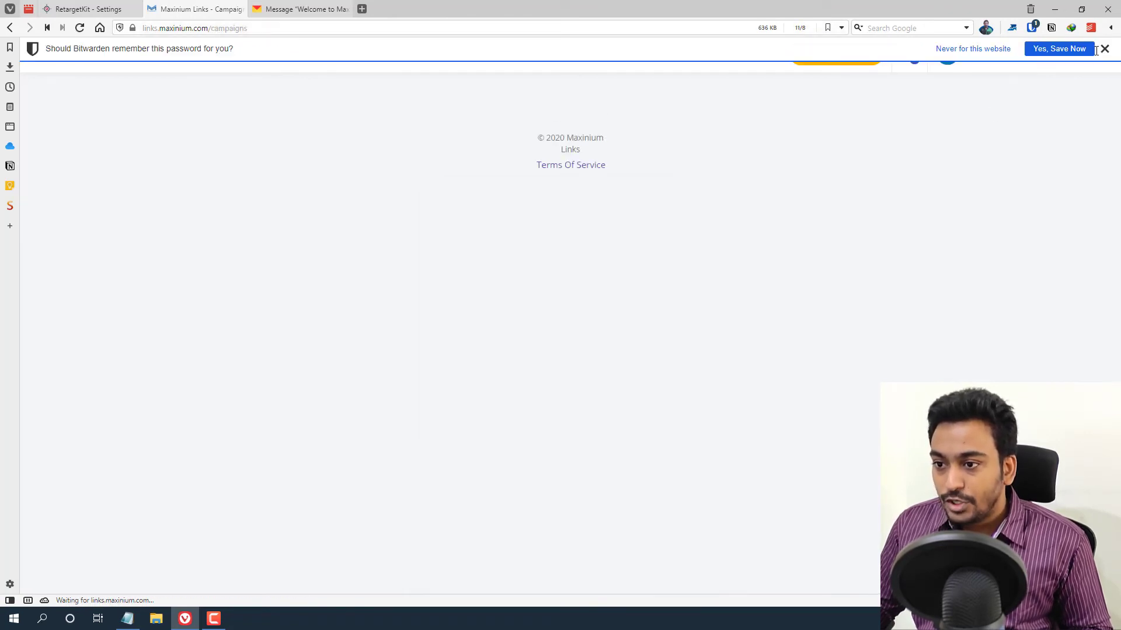
{"action": "left_click", "coordinate": [1095, 49]}
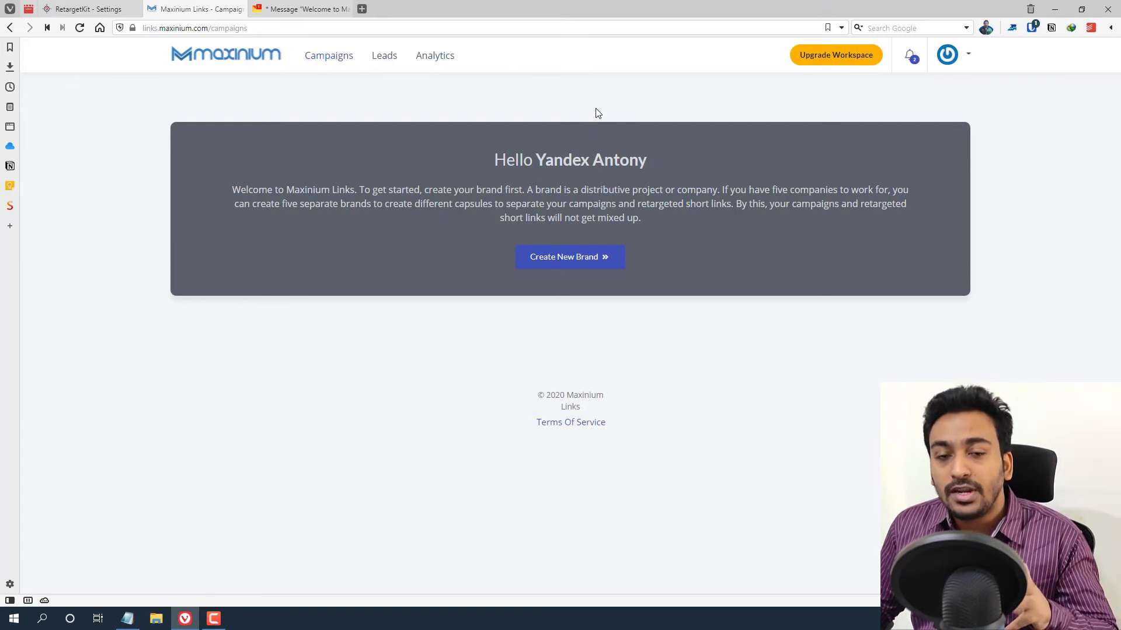
{"action": "left_click", "coordinate": [77, 8]}
- Reload RetargetKit's Clients list so the new signup appears
{"action": "scroll", "coordinate": [233, 464], "scroll_direction": "down", "scroll_amount": 3}
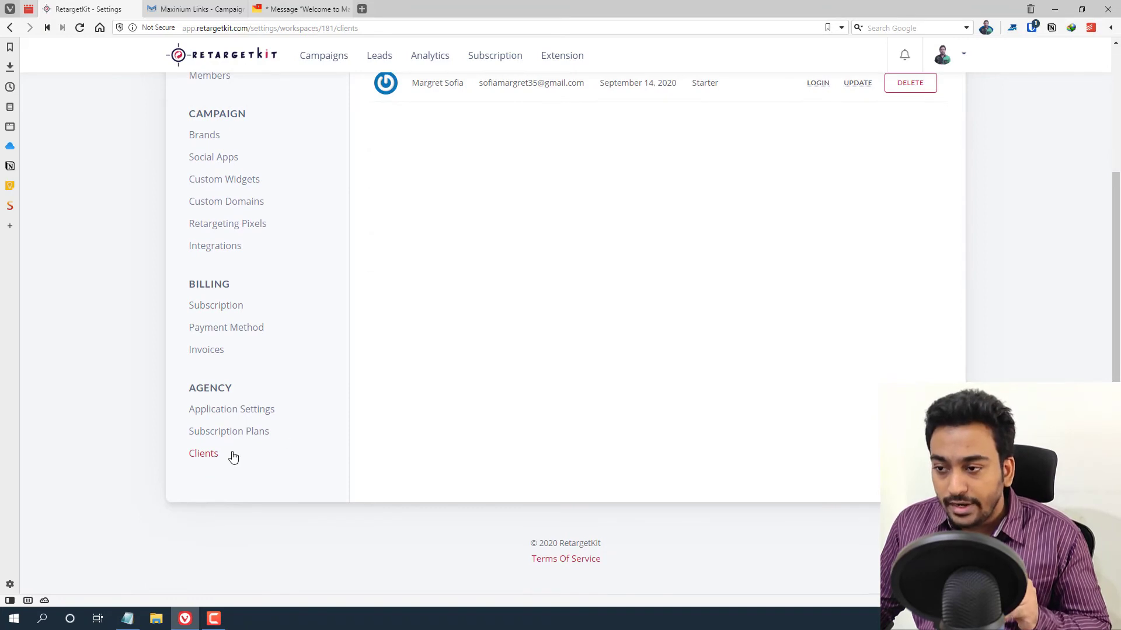
{"action": "scroll", "coordinate": [480, 297], "scroll_direction": "up", "scroll_amount": 2}
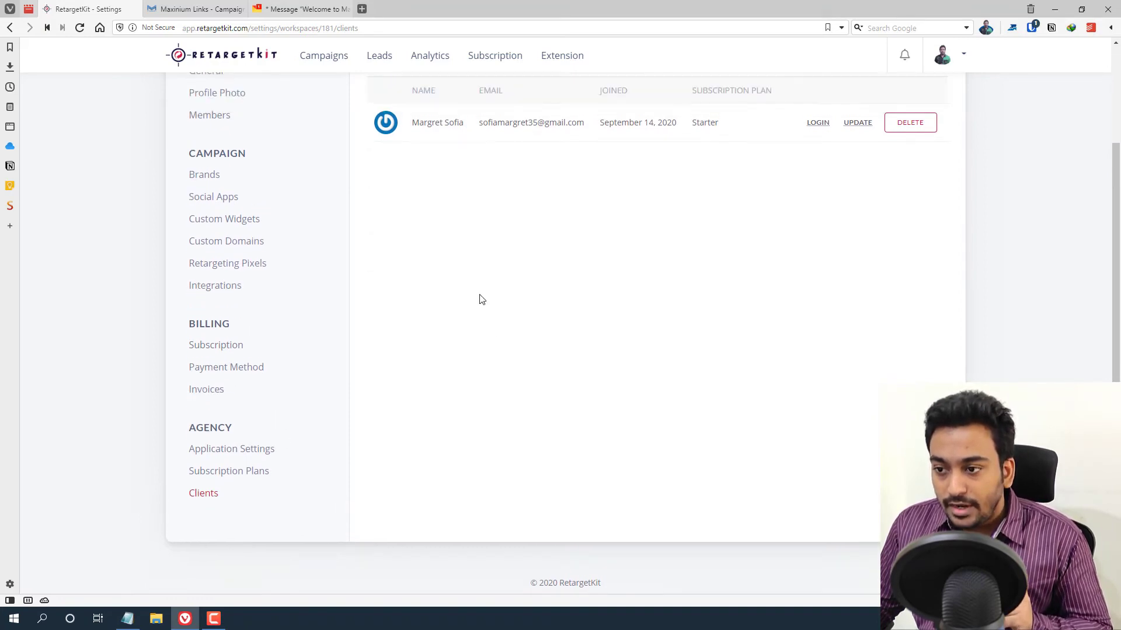
{"action": "right_click", "coordinate": [140, 194]}
{"action": "left_click", "coordinate": [161, 225]}
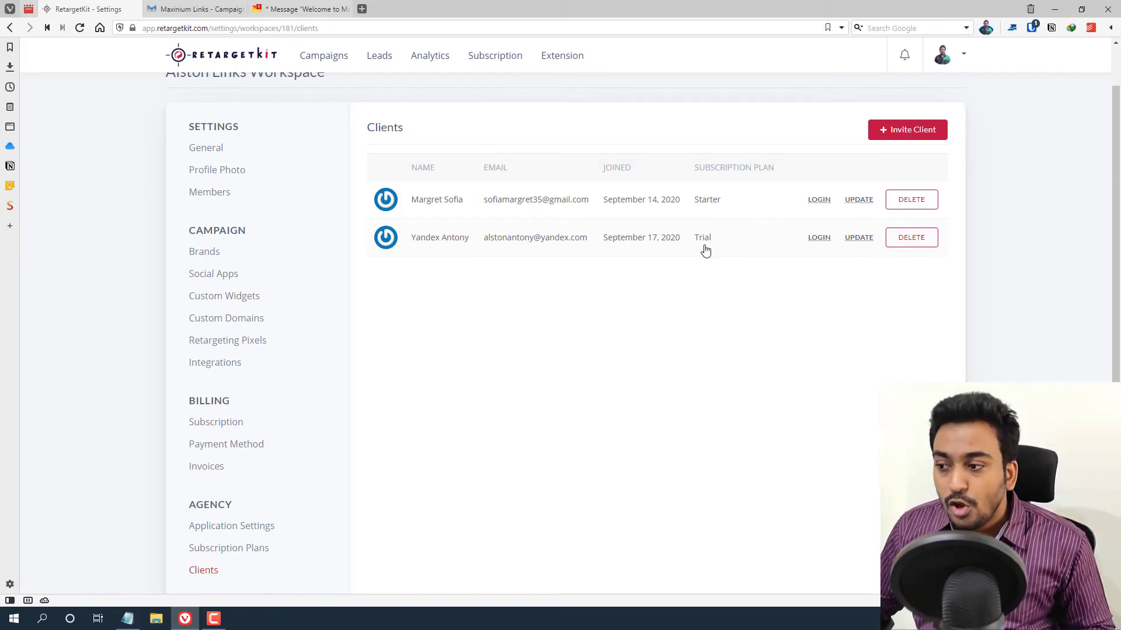
- Change the new client's plan from Trial to Starter and save it
{"action": "left_click", "coordinate": [864, 241]}
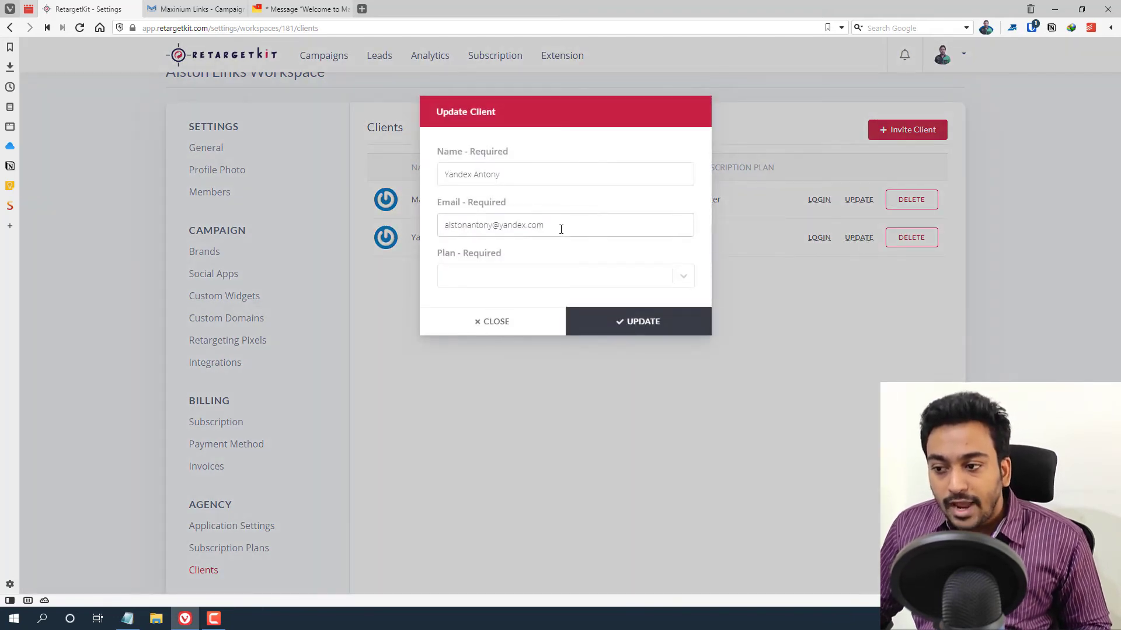
{"action": "left_click", "coordinate": [517, 275]}
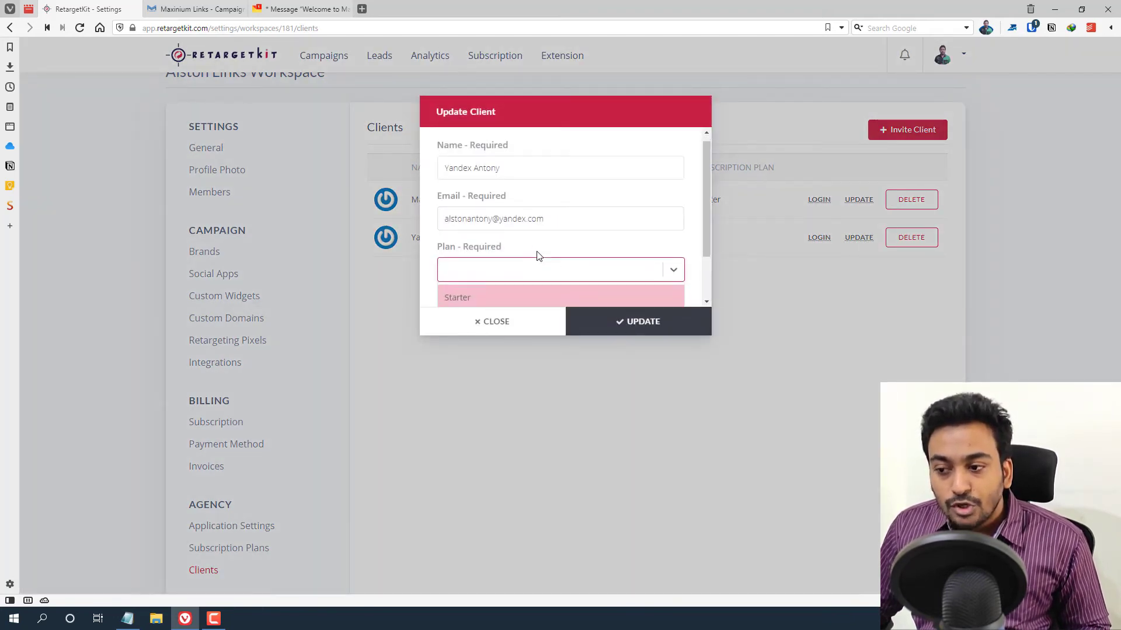
{"action": "left_click", "coordinate": [580, 217]}
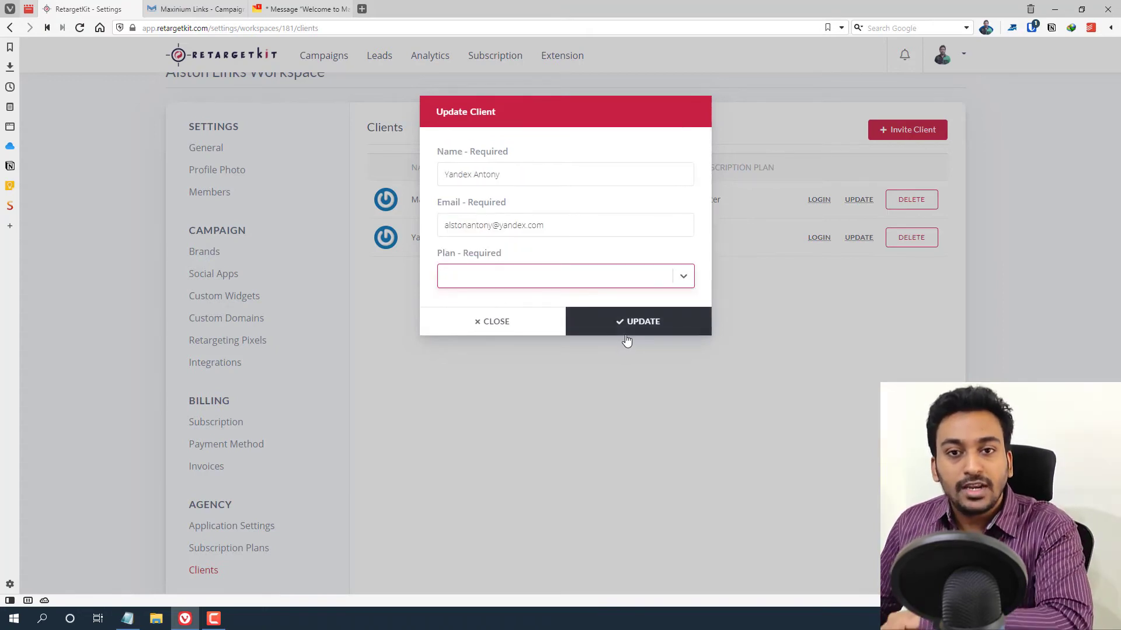
{"action": "left_click", "coordinate": [570, 278]}
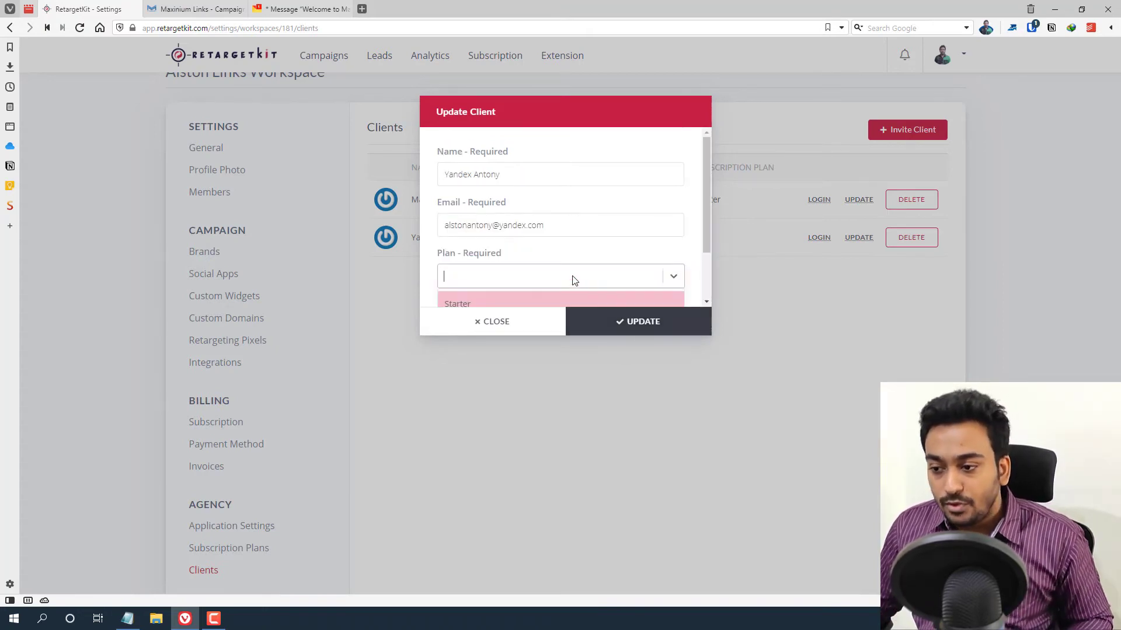
{"action": "left_click", "coordinate": [534, 301]}
{"action": "left_click", "coordinate": [601, 321]}
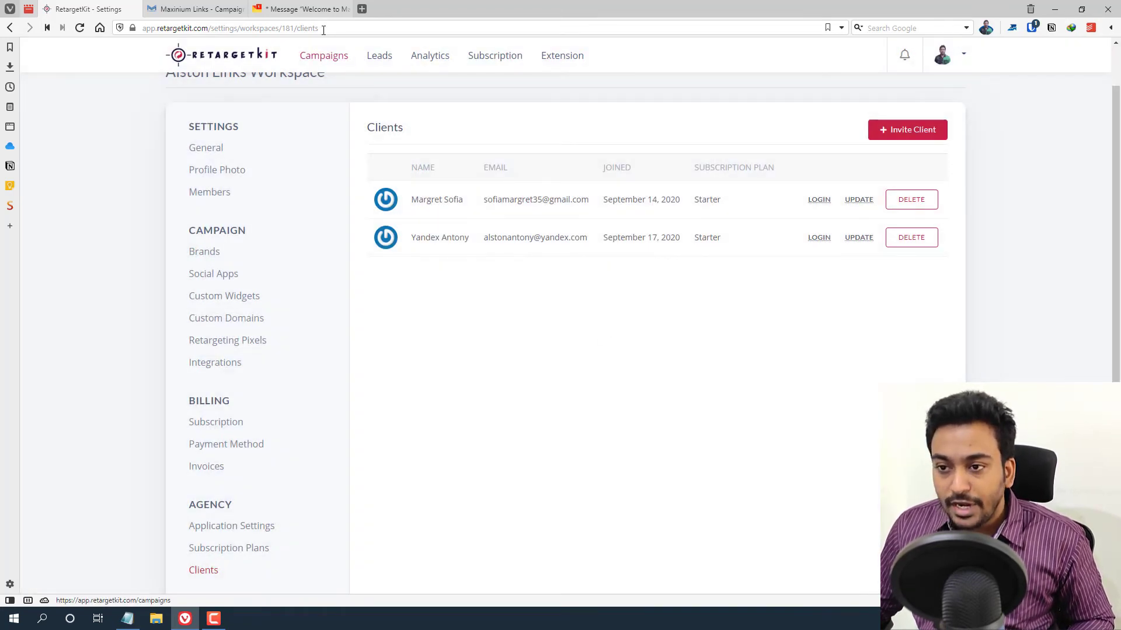
{"action": "left_click", "coordinate": [204, 4]}
{"action": "right_click", "coordinate": [138, 173]}
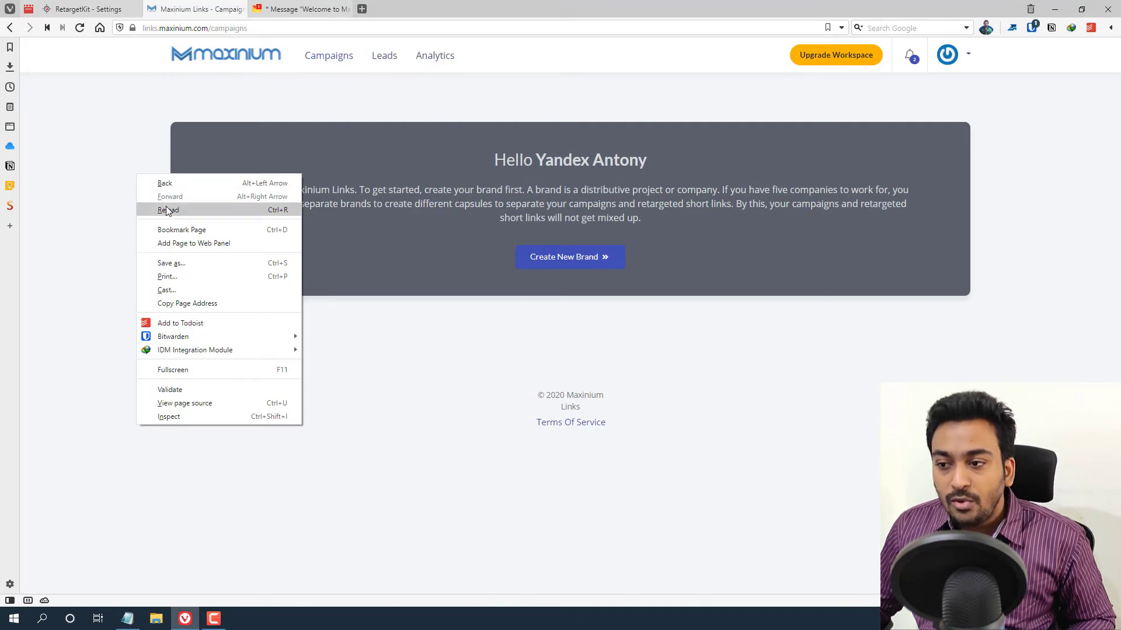
- Reload the client's dashboard and check Clicks Used against the Starter plan's 1000-click limit
{"action": "left_click", "coordinate": [167, 209]}
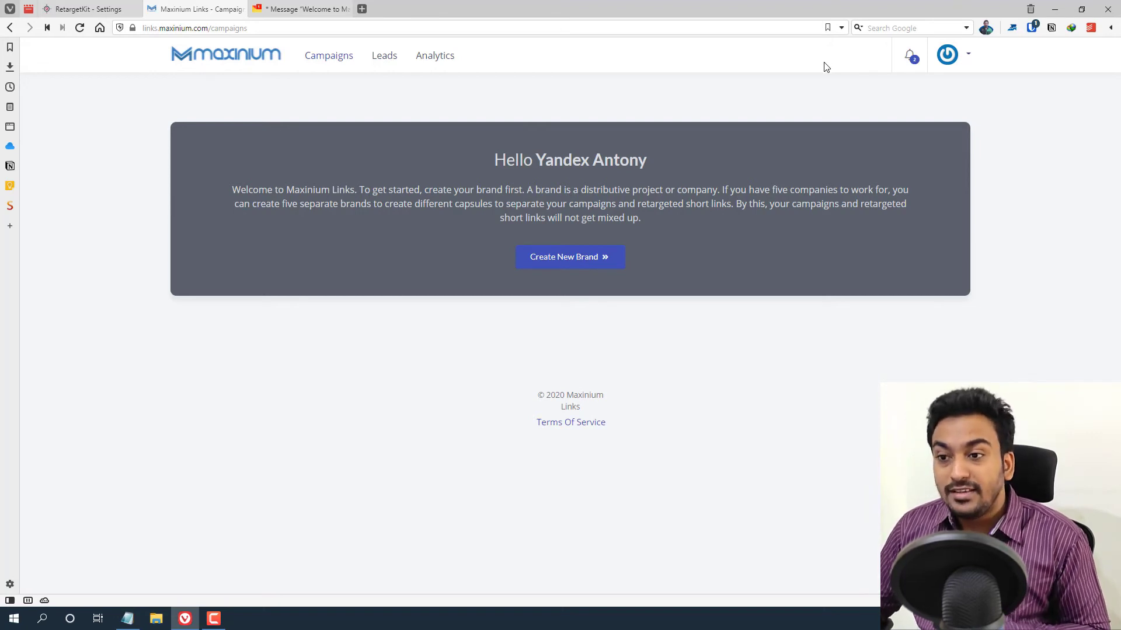
{"action": "left_click", "coordinate": [964, 61]}
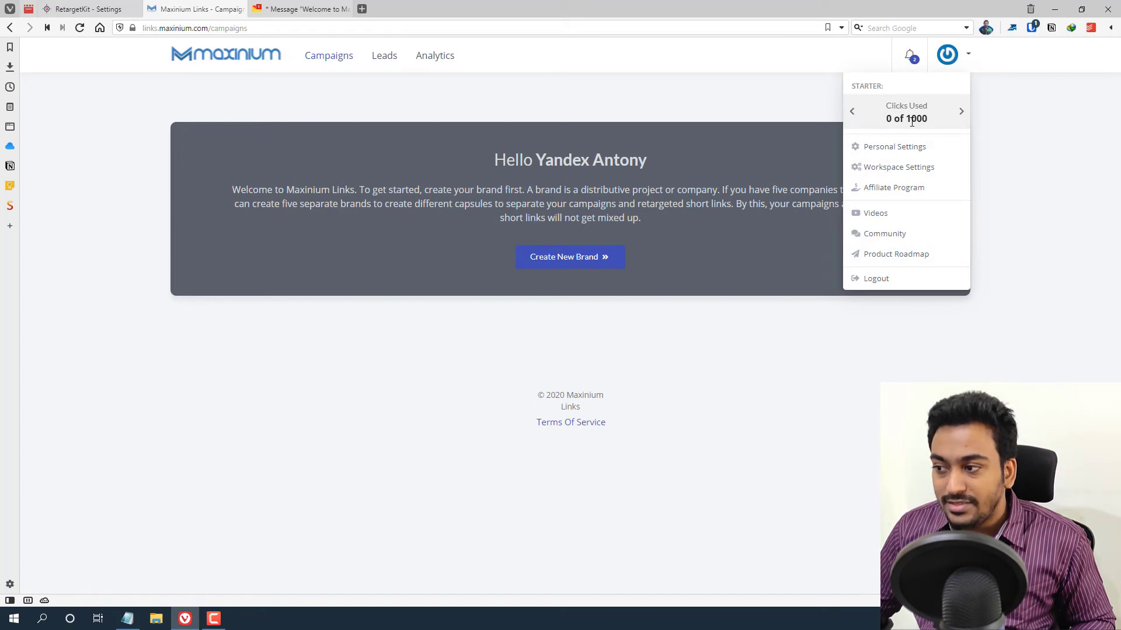
{"action": "left_click", "coordinate": [117, 8]}
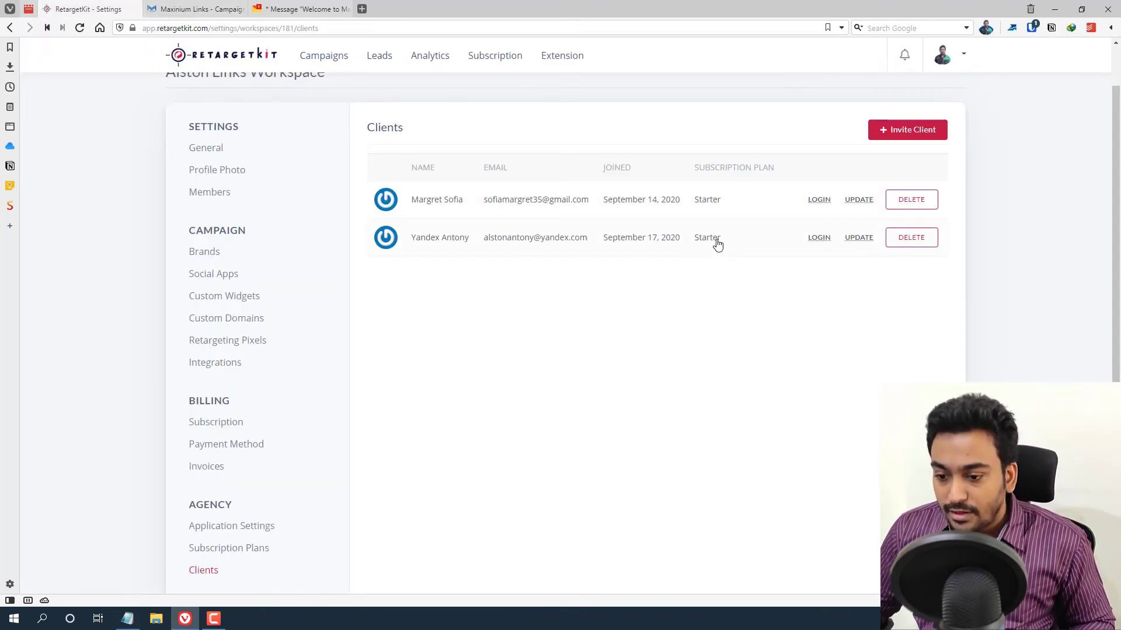
{"action": "left_click", "coordinate": [233, 549]}
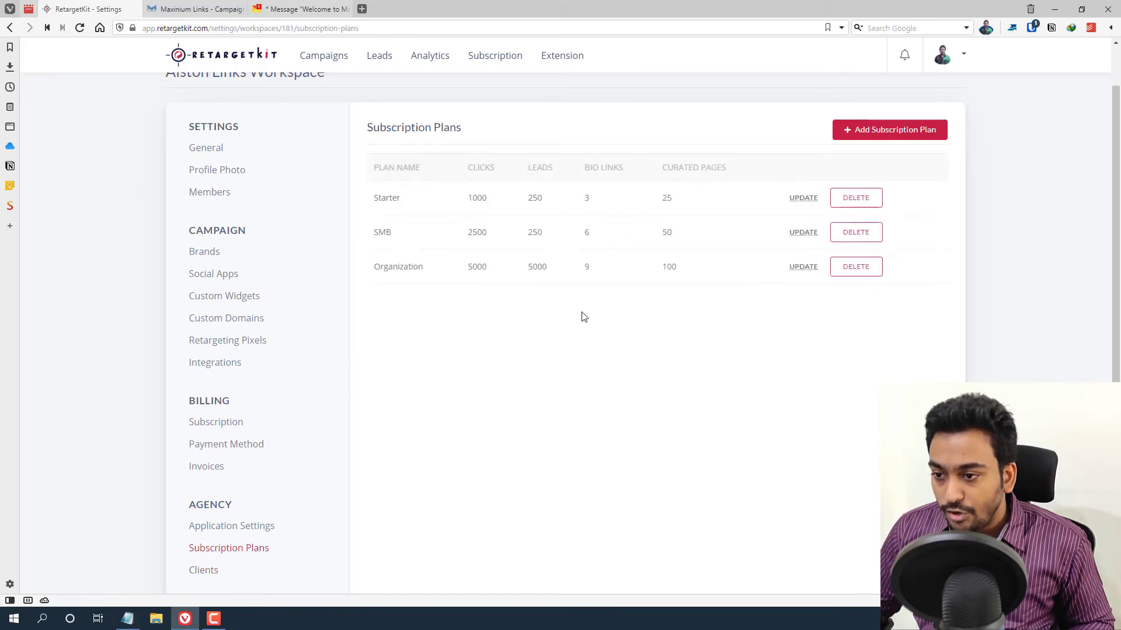
{"action": "left_click", "coordinate": [315, 8]}
{"action": "left_click", "coordinate": [191, 7]}
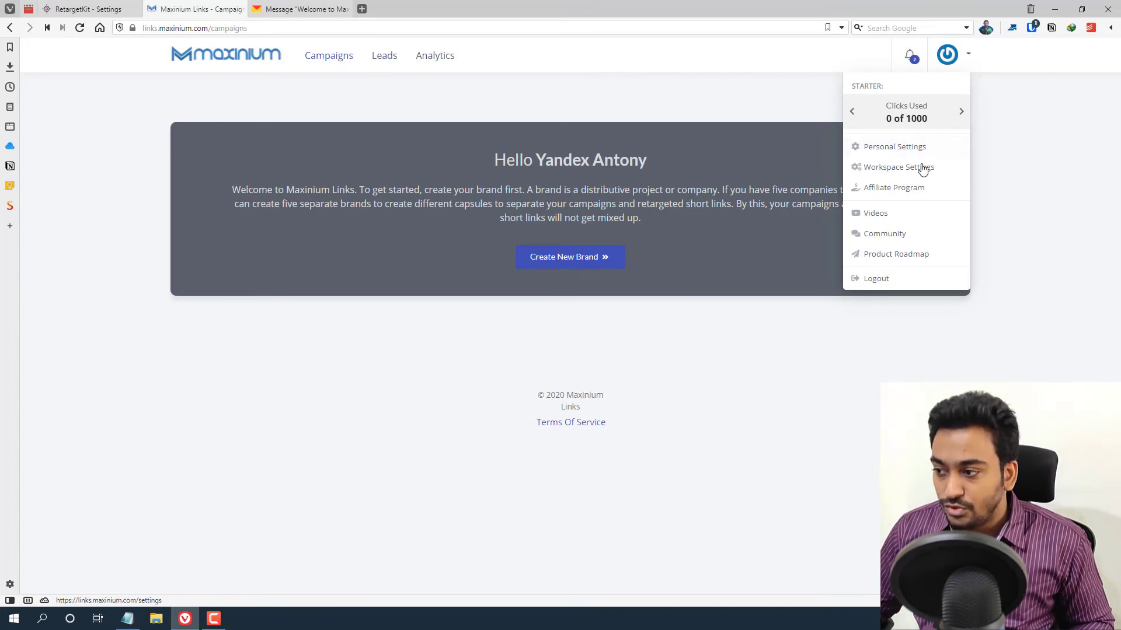
{"action": "left_click", "coordinate": [691, 268]}
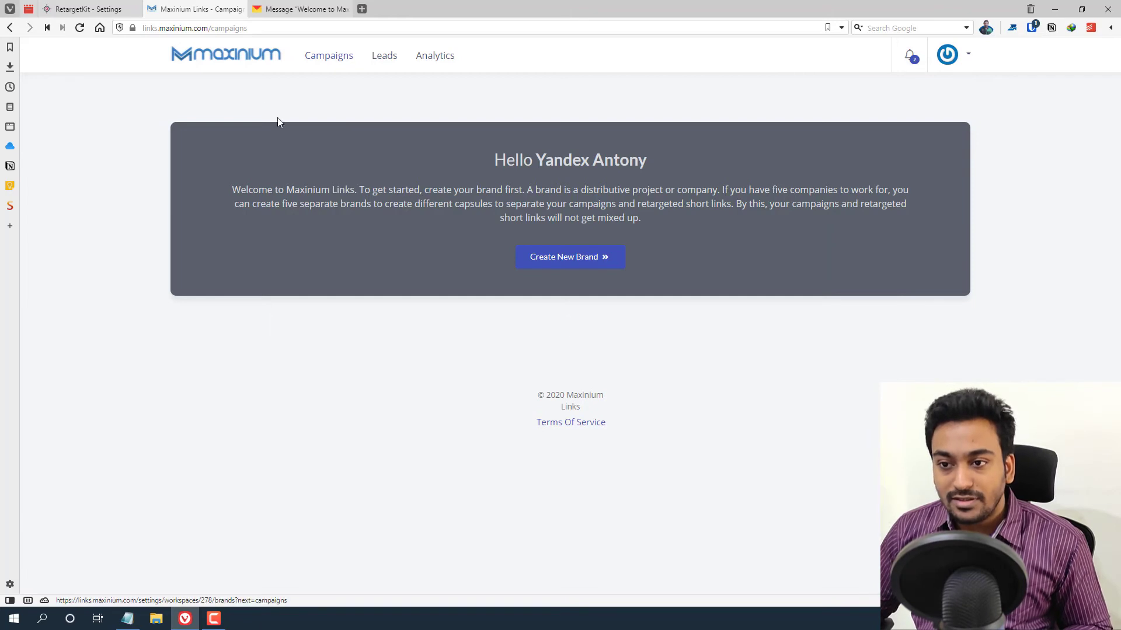
- Open and dismiss the New Brand form, then log the client out of Maxinium Links
{"action": "left_click_drag", "start_coordinate": [145, 28], "coordinate": [256, 28]}
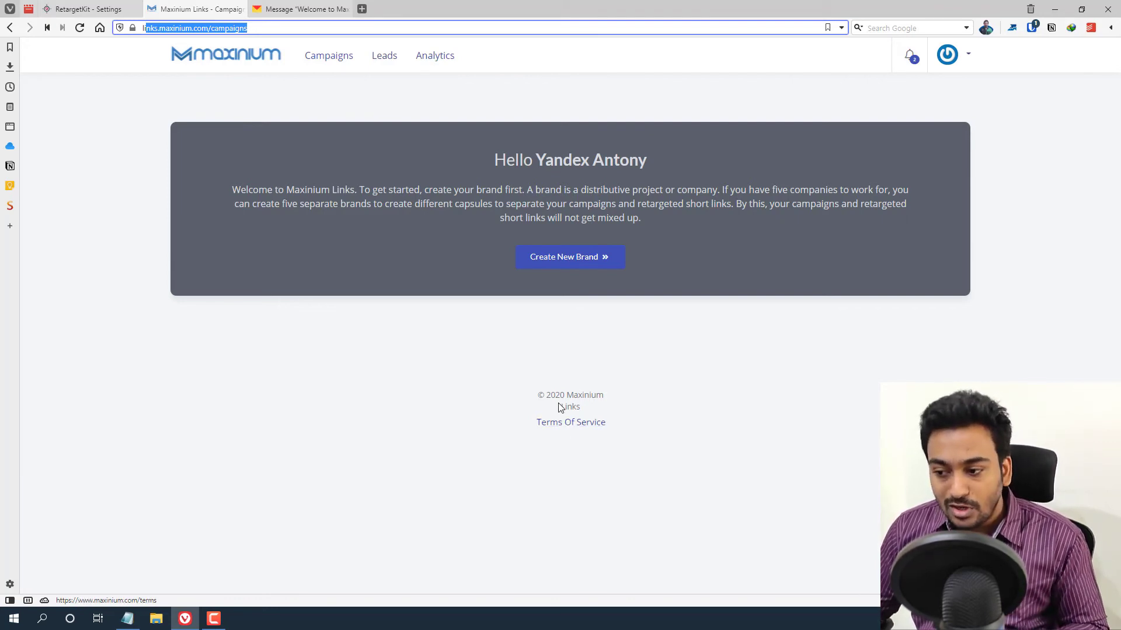
{"action": "left_click_drag", "start_coordinate": [546, 395], "coordinate": [609, 396]}
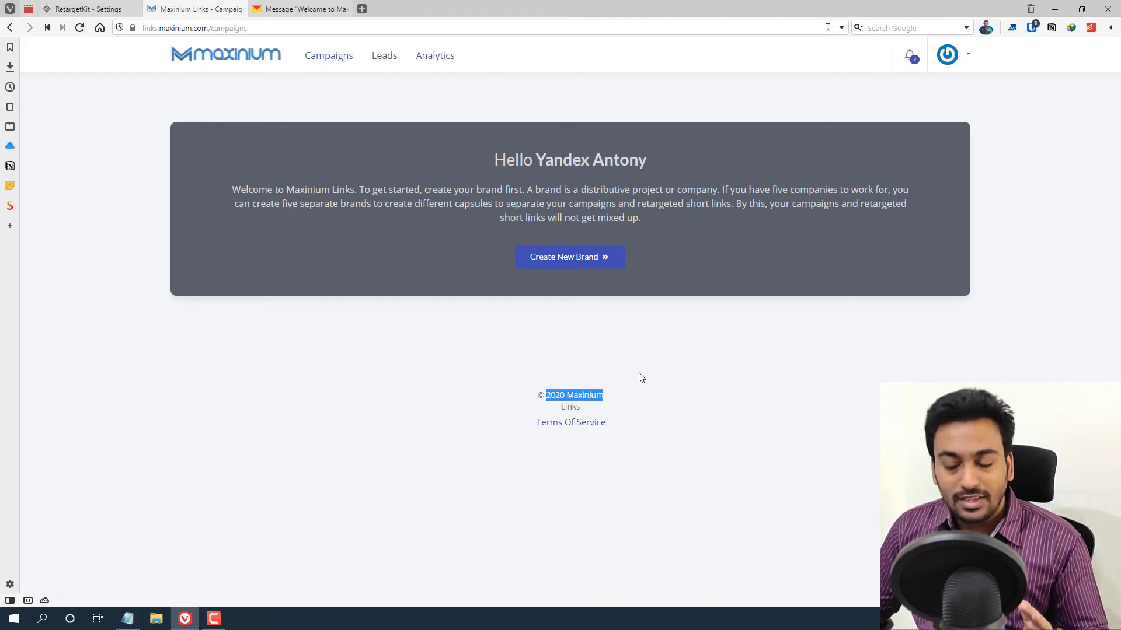
{"action": "left_click", "coordinate": [584, 263]}
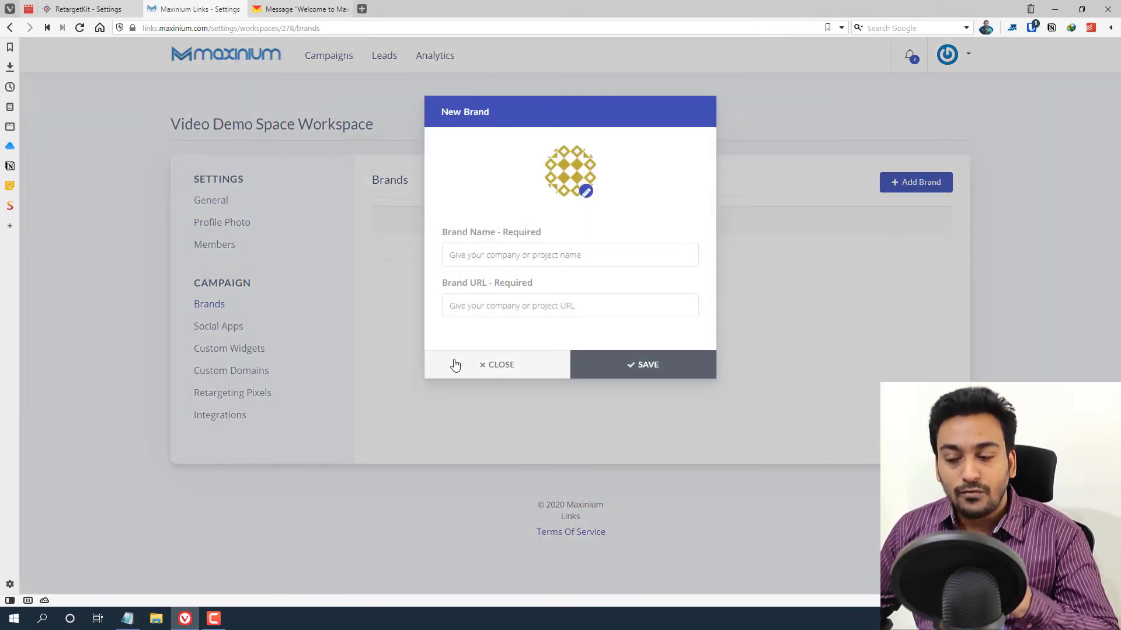
{"action": "left_click", "coordinate": [456, 365]}
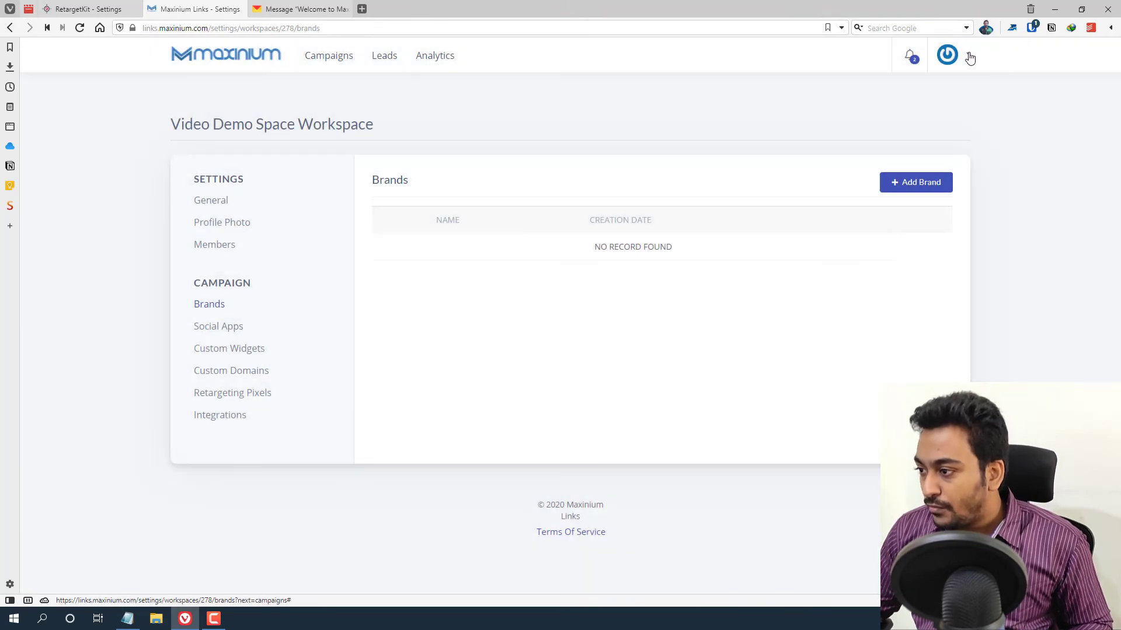
{"action": "left_click", "coordinate": [969, 55]}
{"action": "left_click", "coordinate": [875, 281]}
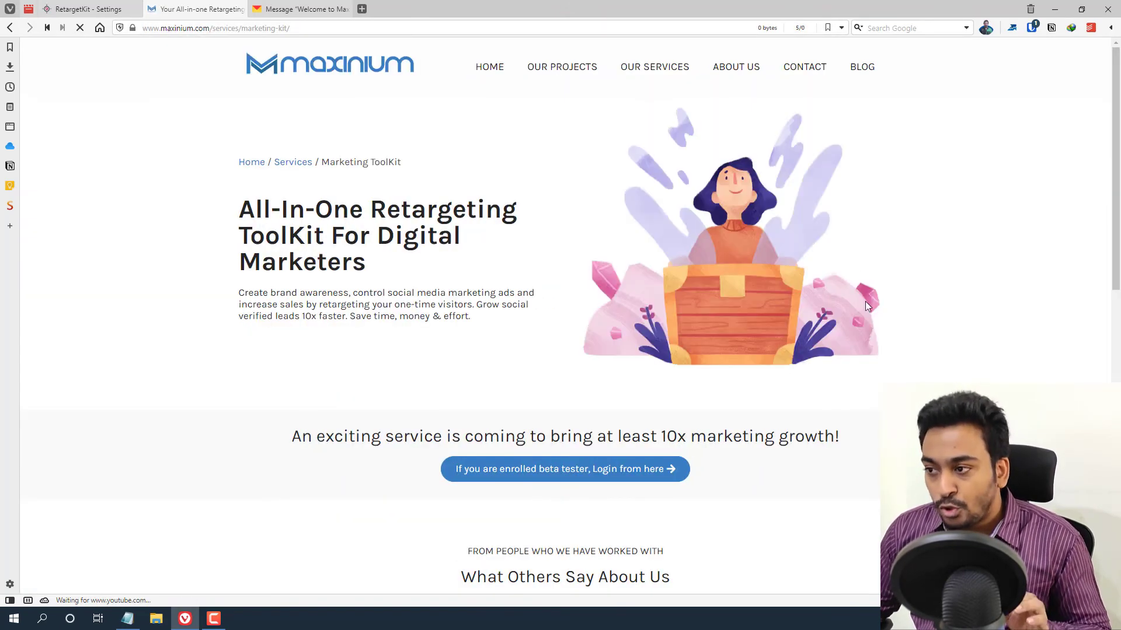
- Request a password reset link for the client's e-mail from the Maxinium Links login page
{"action": "left_click", "coordinate": [523, 472]}
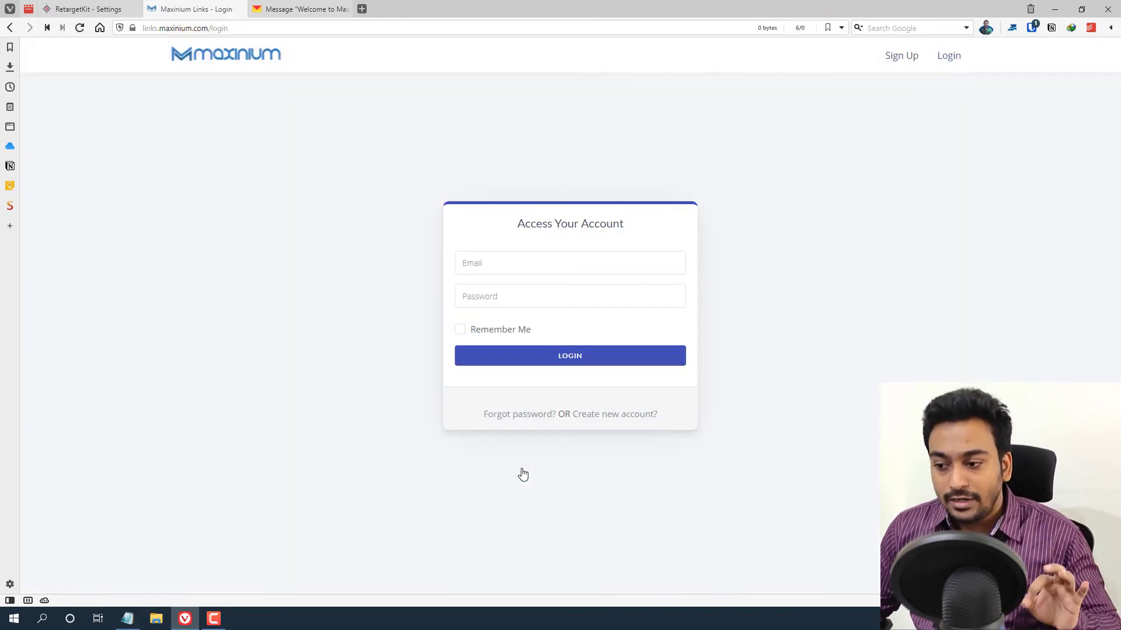
{"action": "left_click", "coordinate": [540, 415]}
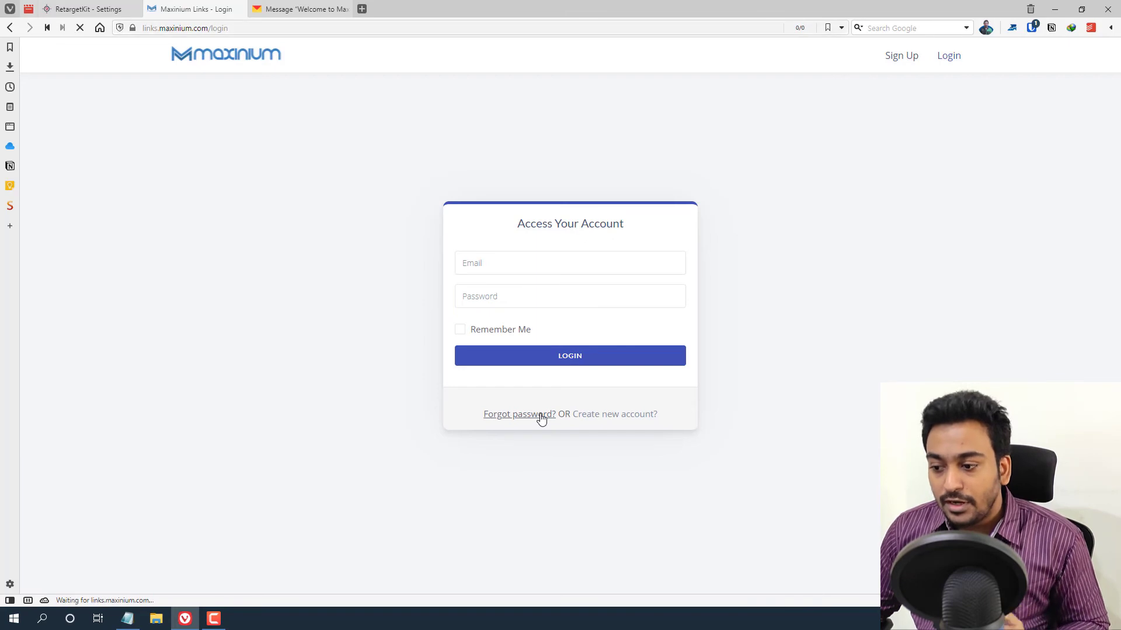
{"action": "left_click", "coordinate": [502, 279]}
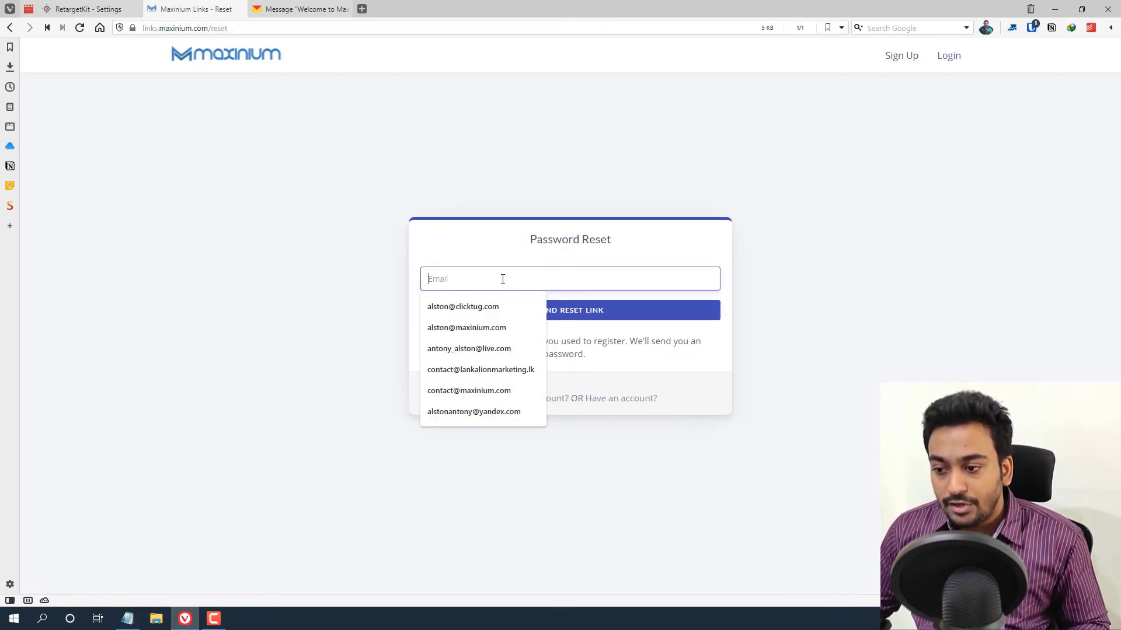
{"action": "left_click", "coordinate": [446, 412]}
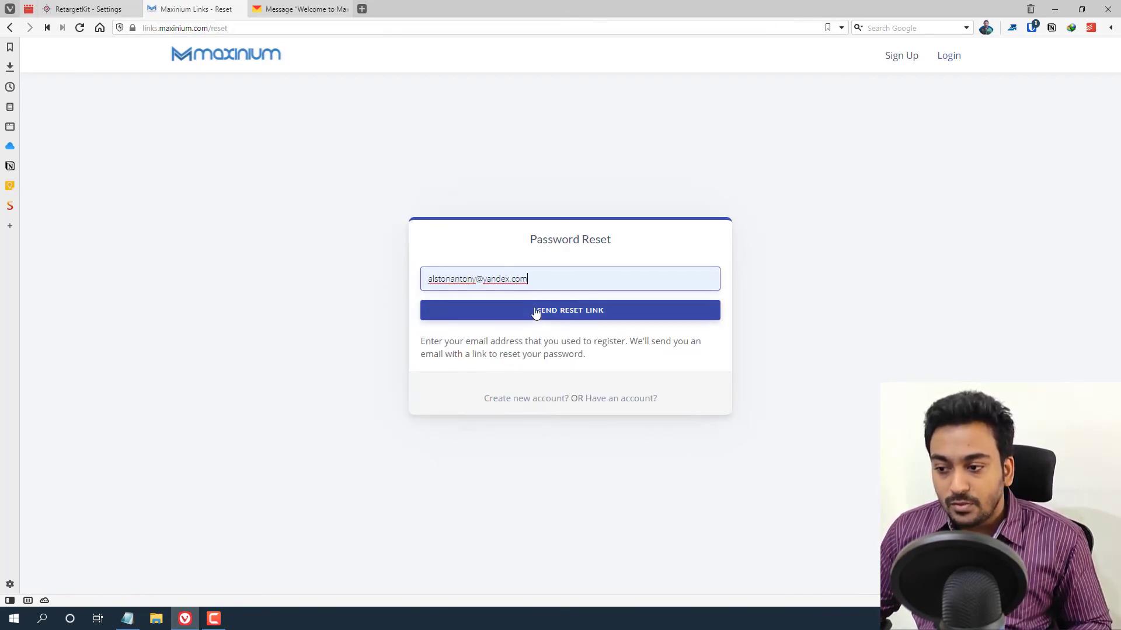
{"action": "left_click", "coordinate": [535, 313]}
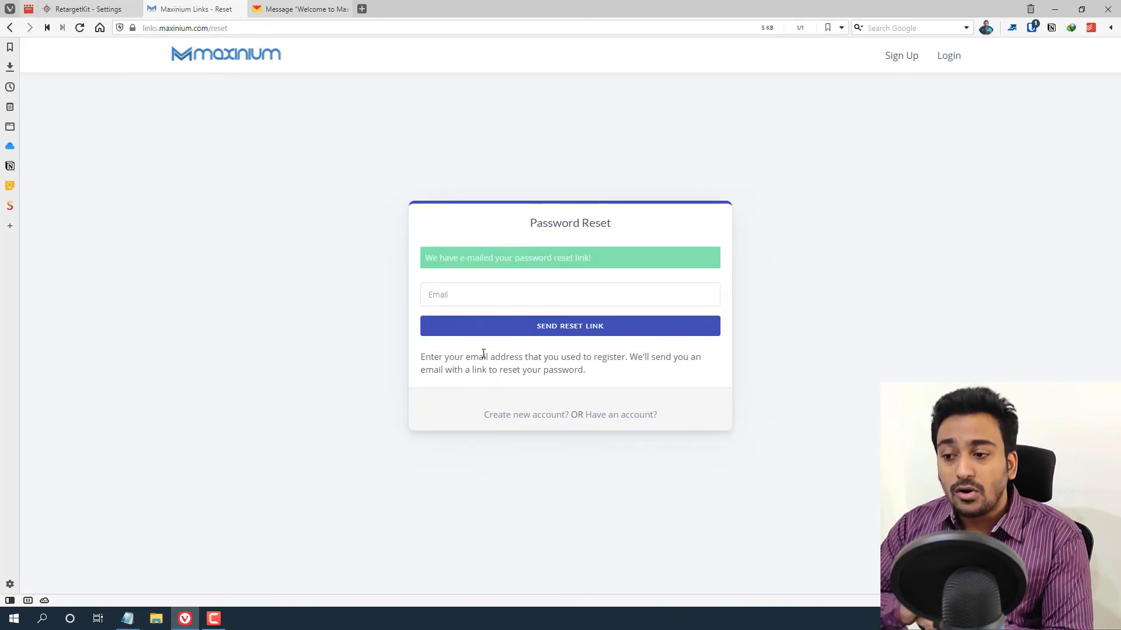
{"action": "left_click", "coordinate": [292, 10]}
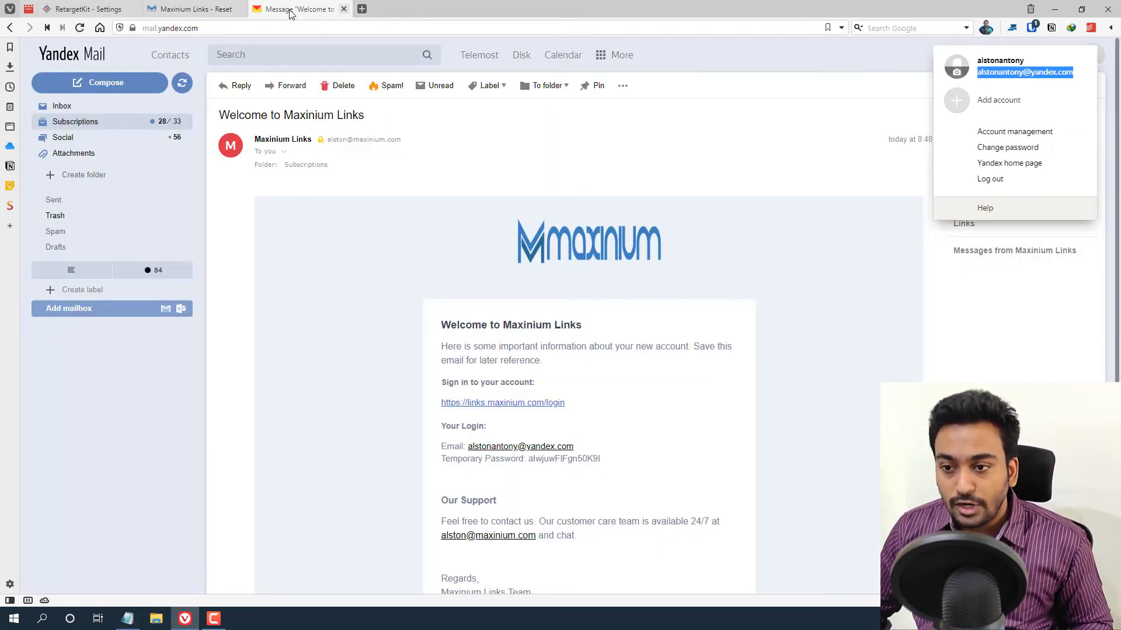
- Open the newest Maxinium Links email in the Subscriptions folder
{"action": "left_click", "coordinate": [117, 122]}
{"action": "left_click", "coordinate": [183, 84]}
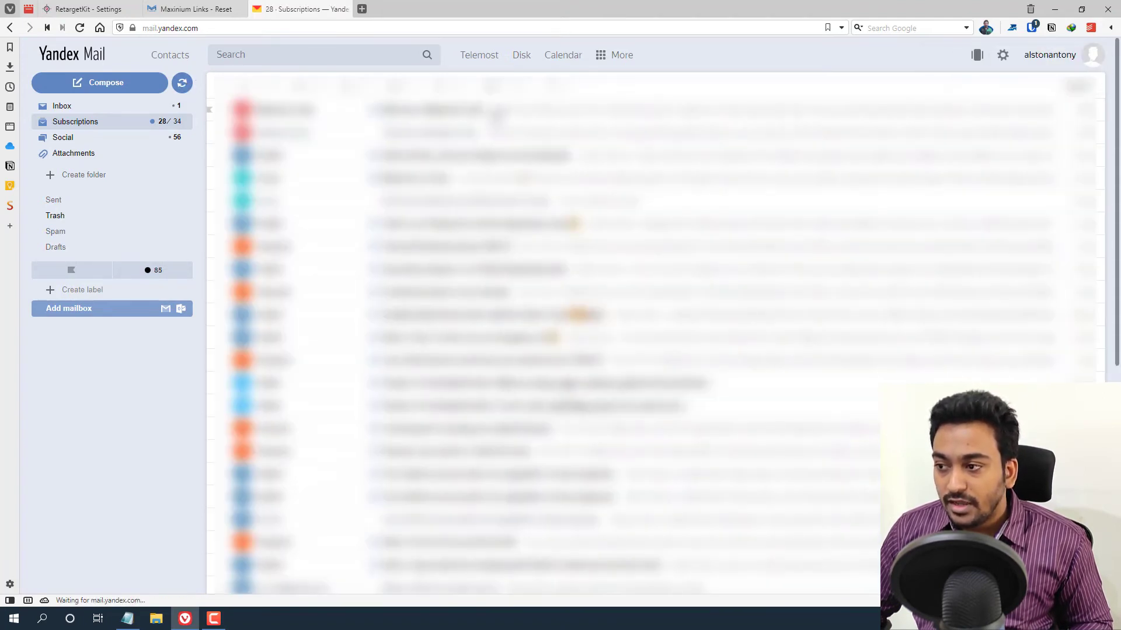
{"action": "left_click", "coordinate": [492, 113]}
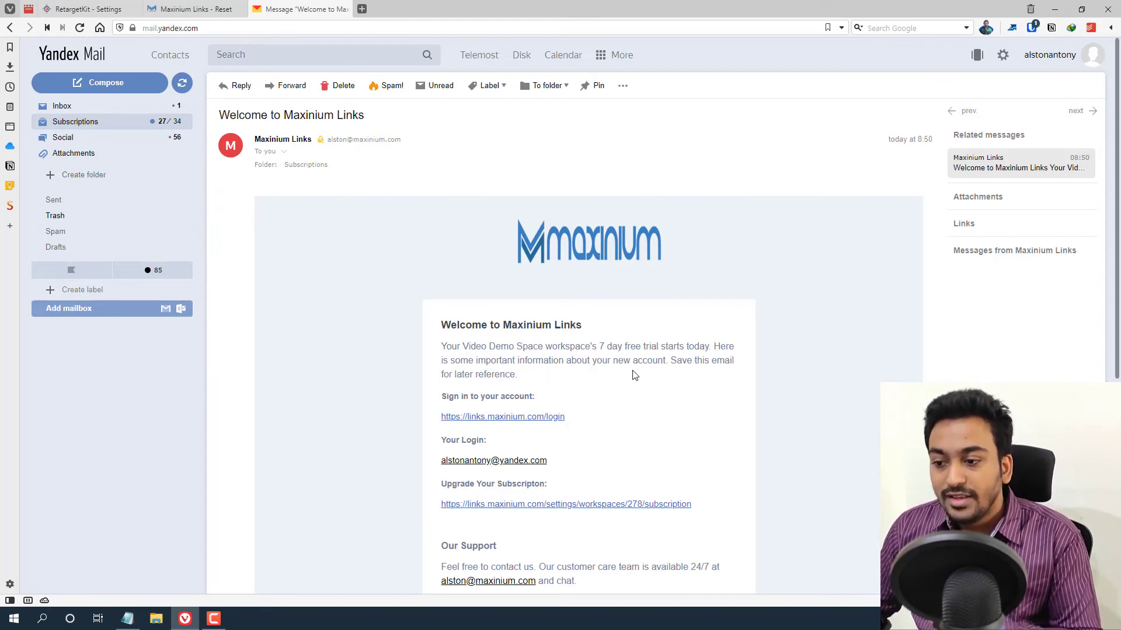
{"action": "scroll", "coordinate": [634, 374], "scroll_direction": "down", "scroll_amount": 3}
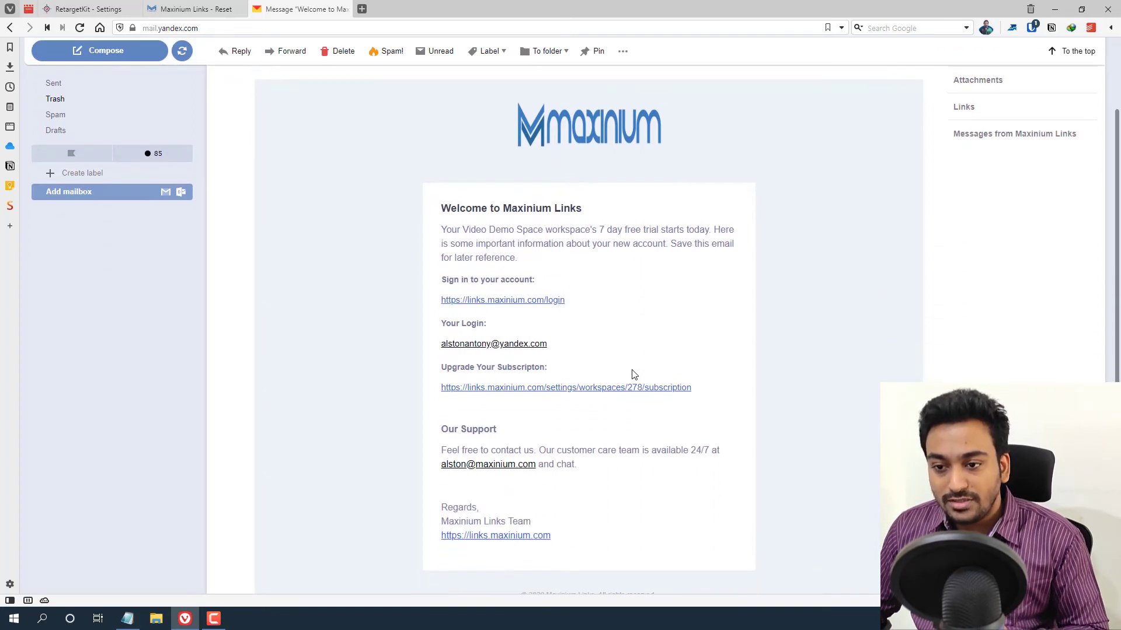
{"action": "scroll", "coordinate": [634, 374], "scroll_direction": "up", "scroll_amount": 3}
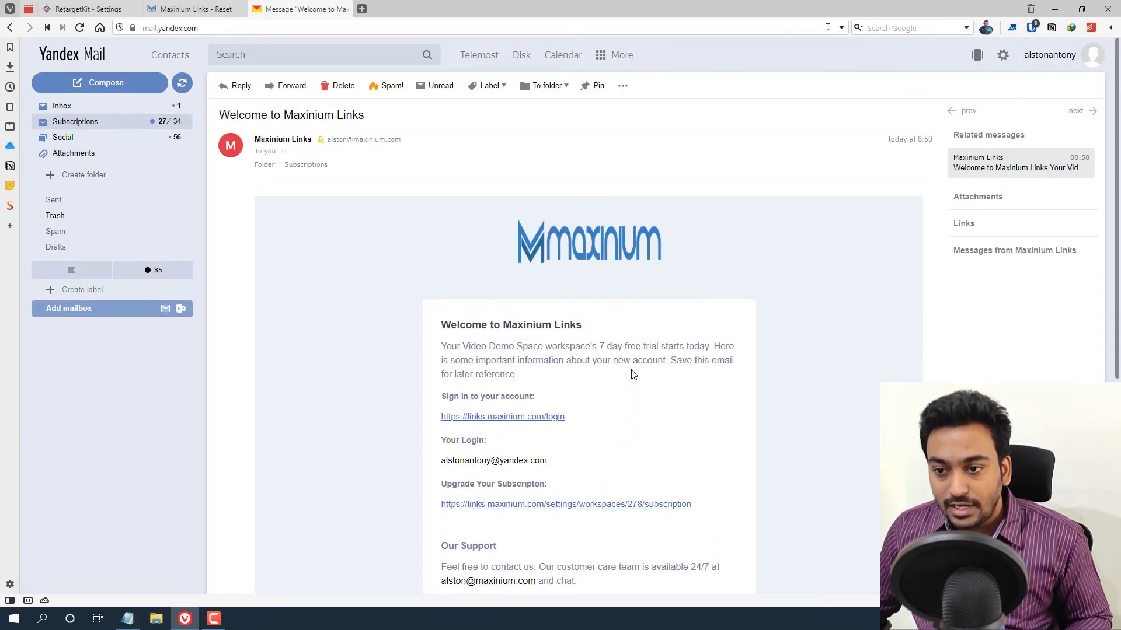
{"action": "left_click", "coordinate": [103, 122]}
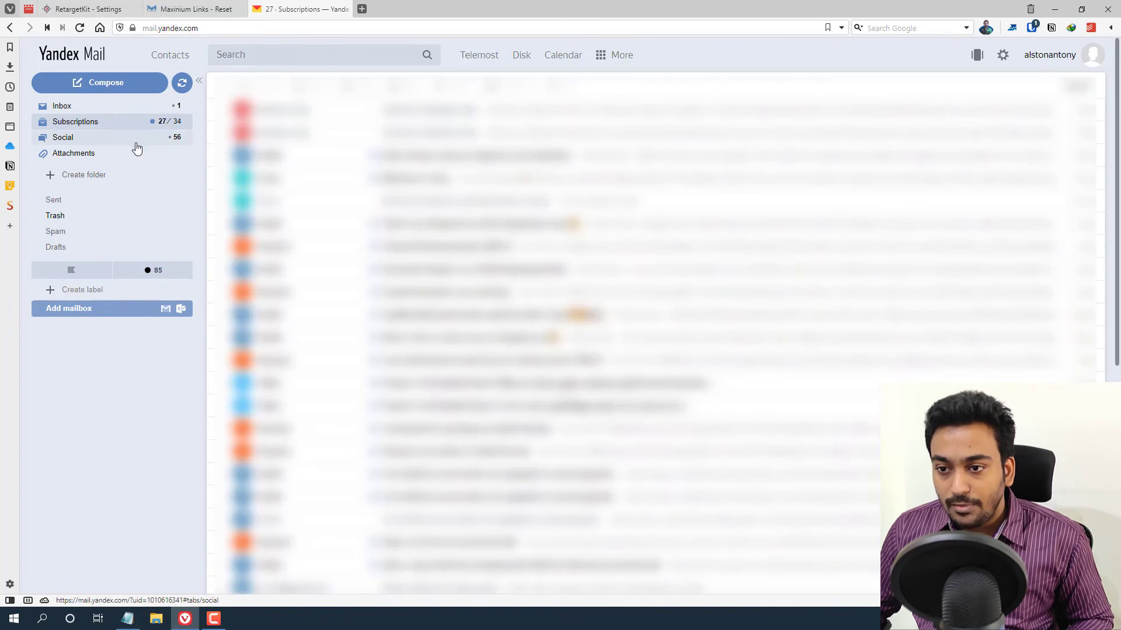
- Open the Reset Password Notification email from the Inbox and scroll through it
{"action": "left_click", "coordinate": [108, 111]}
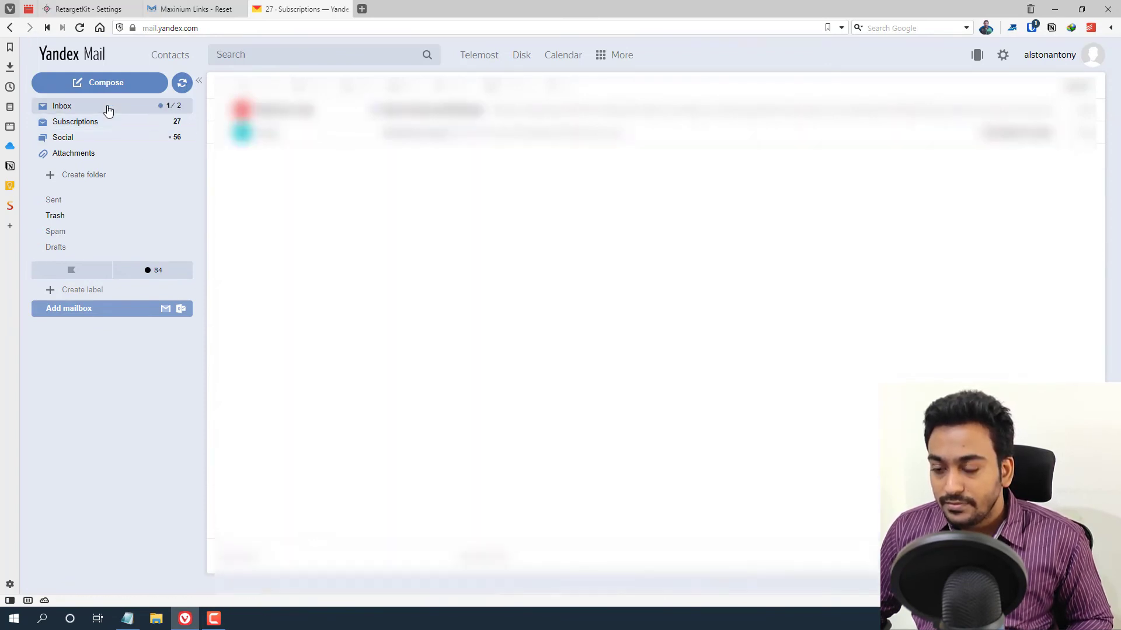
{"action": "left_click", "coordinate": [450, 115]}
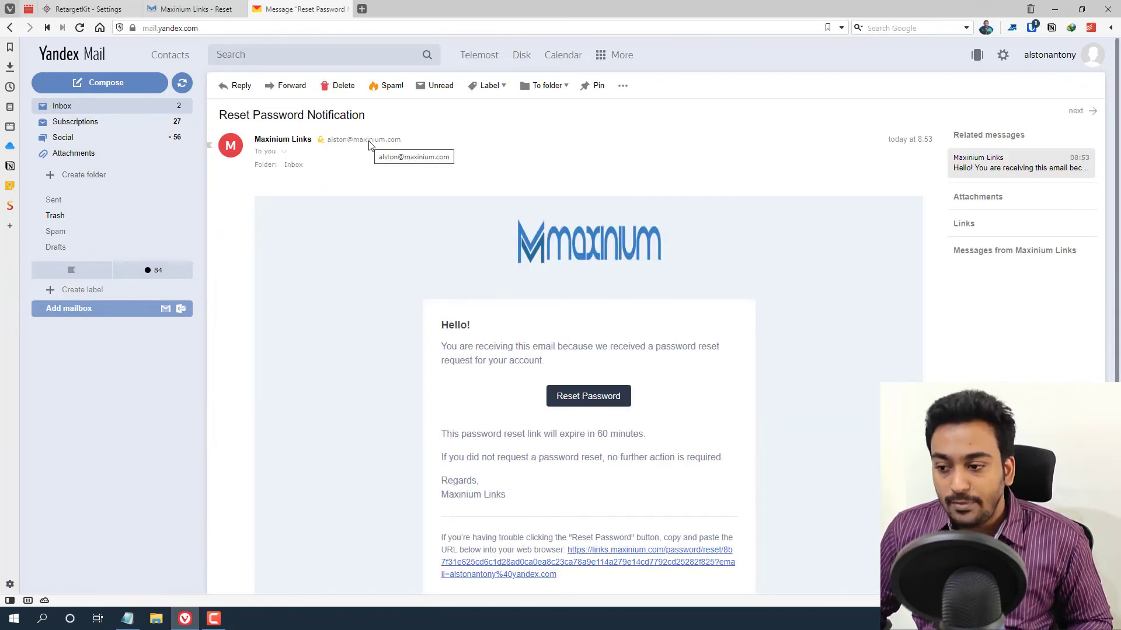
{"action": "scroll", "coordinate": [380, 206], "scroll_direction": "down", "scroll_amount": 2}
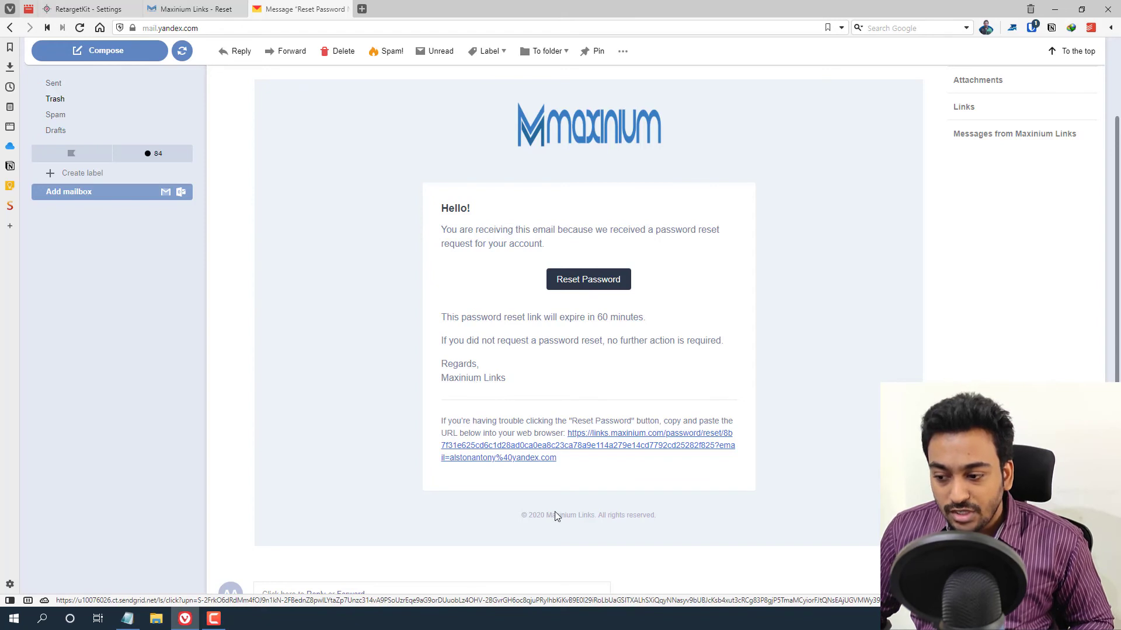
{"action": "scroll", "coordinate": [572, 467], "scroll_direction": "down", "scroll_amount": 3}
{"action": "scroll", "coordinate": [593, 359], "scroll_direction": "up", "scroll_amount": 1}
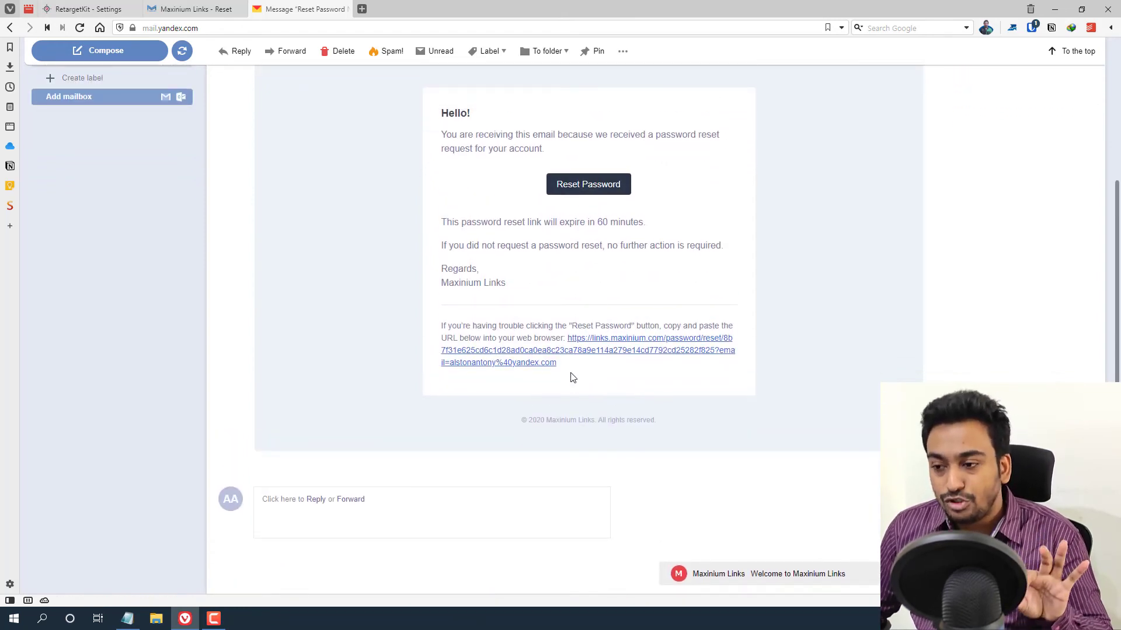
{"action": "scroll", "coordinate": [572, 378], "scroll_direction": "up", "scroll_amount": 1}
{"action": "scroll", "coordinate": [572, 378], "scroll_direction": "up", "scroll_amount": 2}
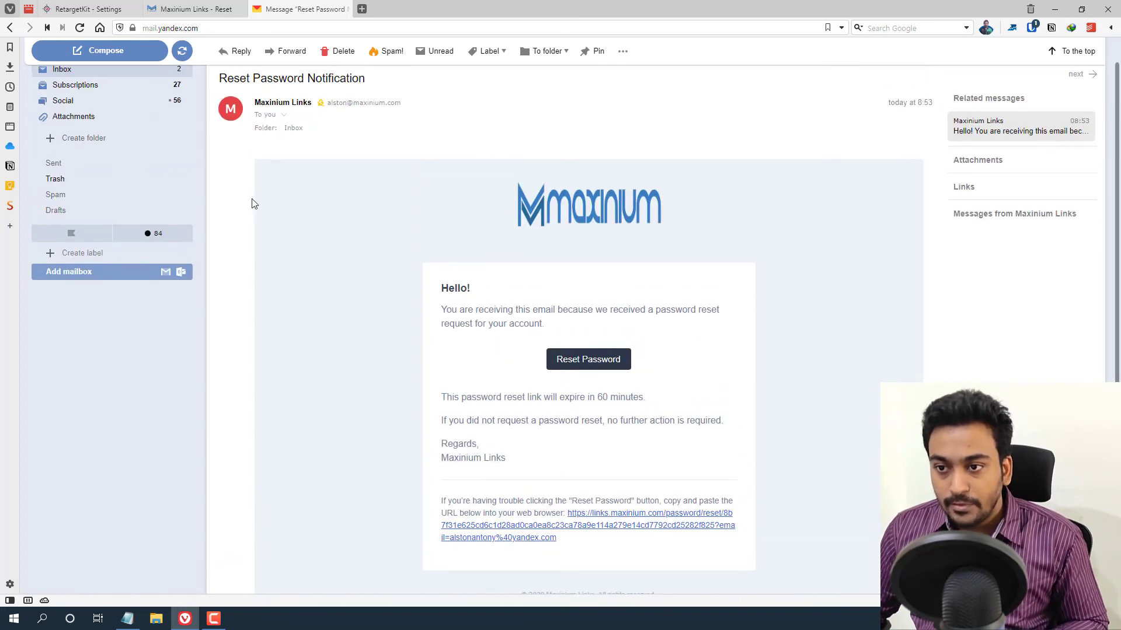
- Show RetargetKit's Agency Clients page listing the two Starter-plan clients
{"action": "left_click", "coordinate": [199, 5]}
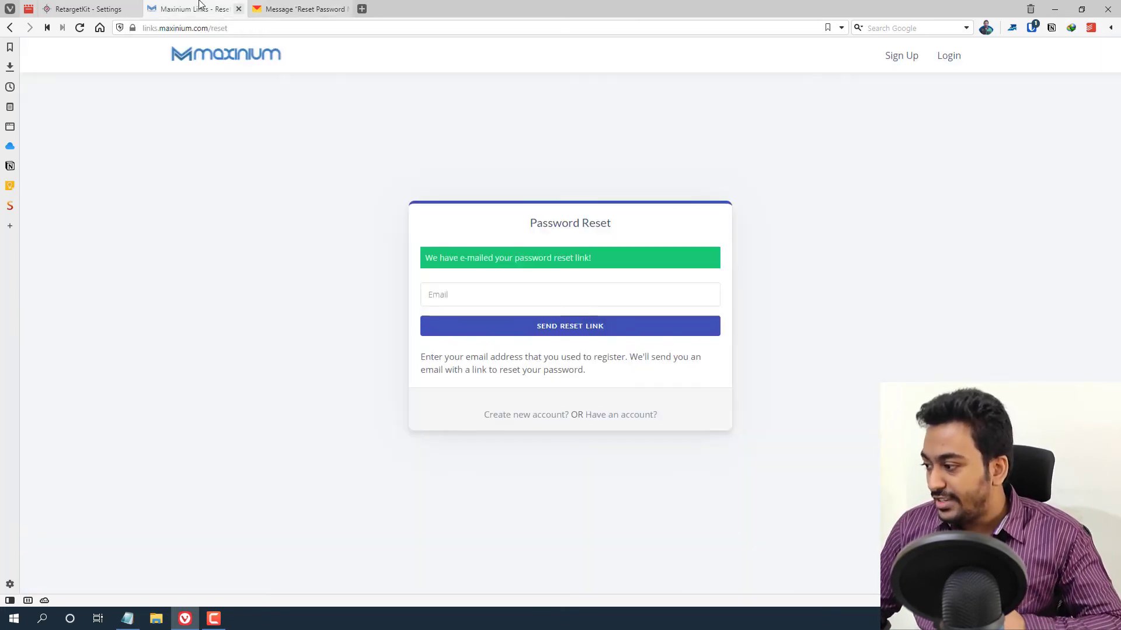
{"action": "left_click", "coordinate": [93, 7]}
{"action": "scroll", "coordinate": [234, 438], "scroll_direction": "down", "scroll_amount": 1}
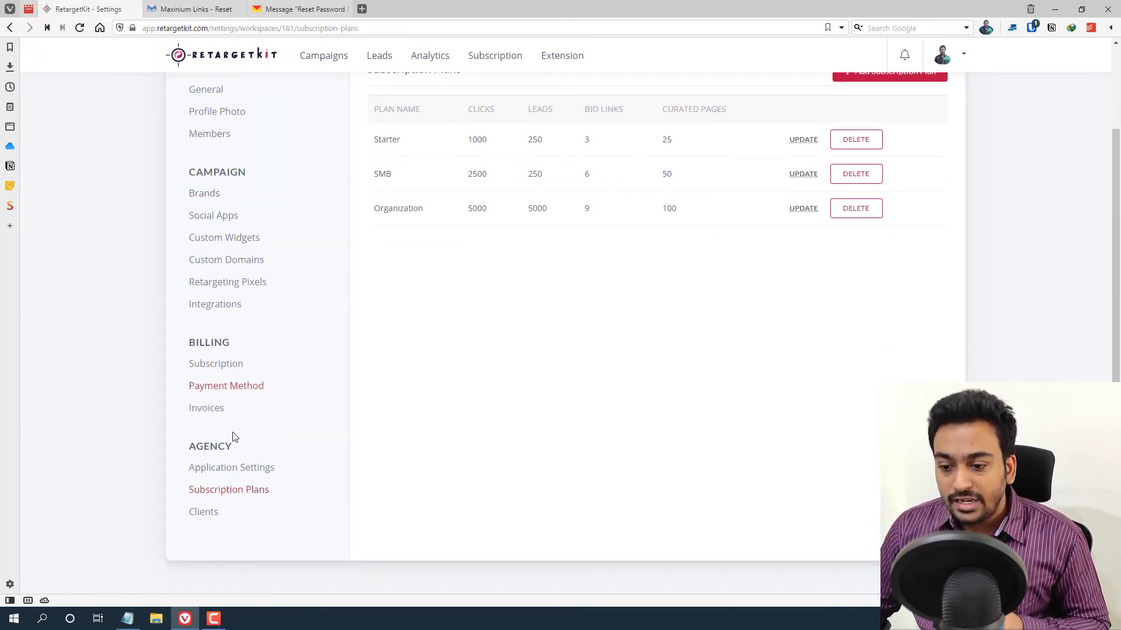
{"action": "left_click", "coordinate": [206, 513]}
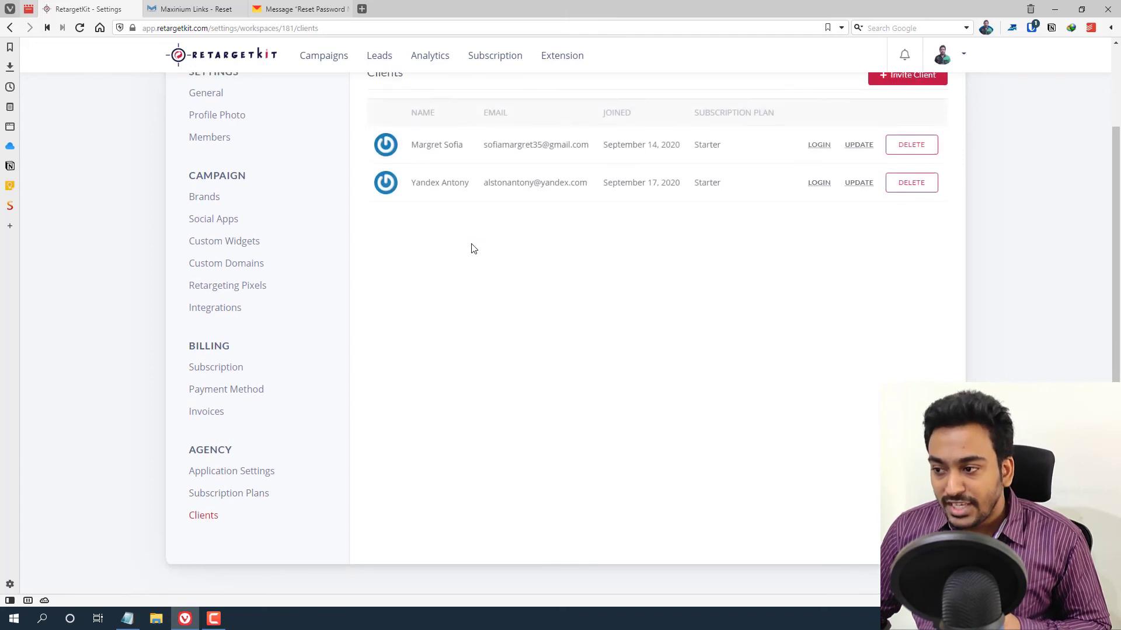
{"action": "scroll", "coordinate": [215, 450], "scroll_direction": "down", "scroll_amount": 2}
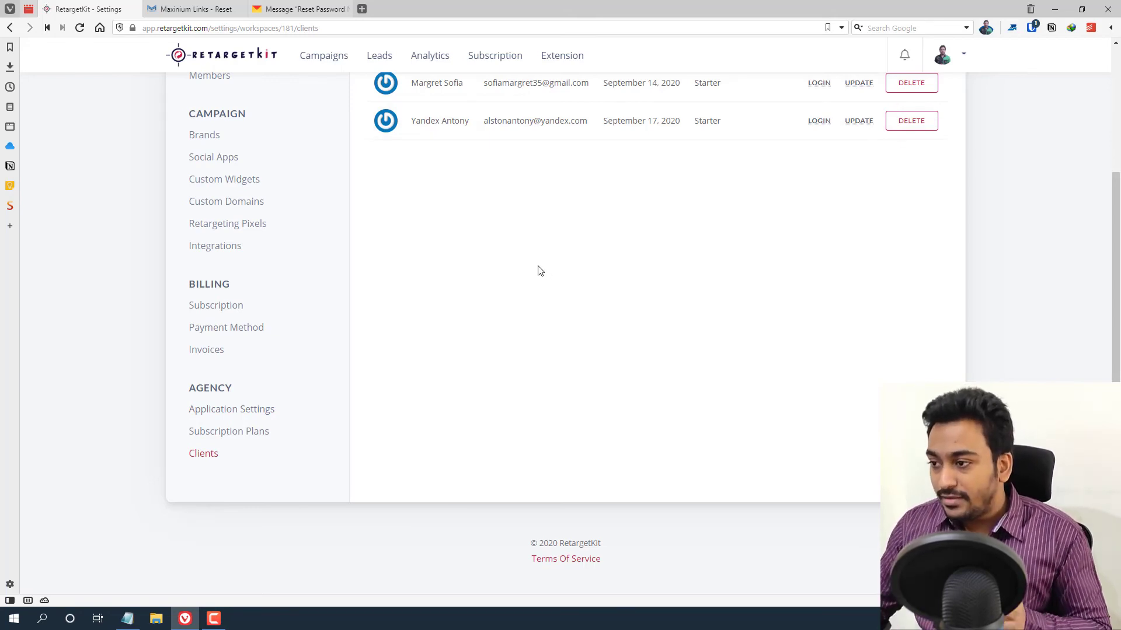
{"action": "scroll", "coordinate": [540, 269], "scroll_direction": "up", "scroll_amount": 1}
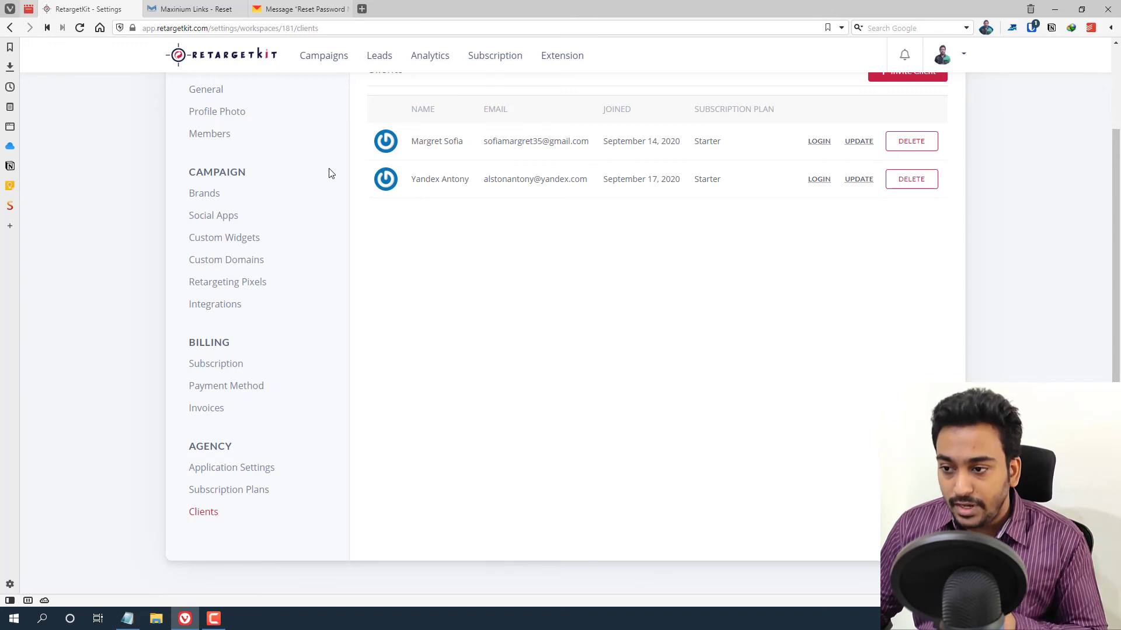
{"action": "scroll", "coordinate": [449, 195], "scroll_direction": "up", "scroll_amount": 1}
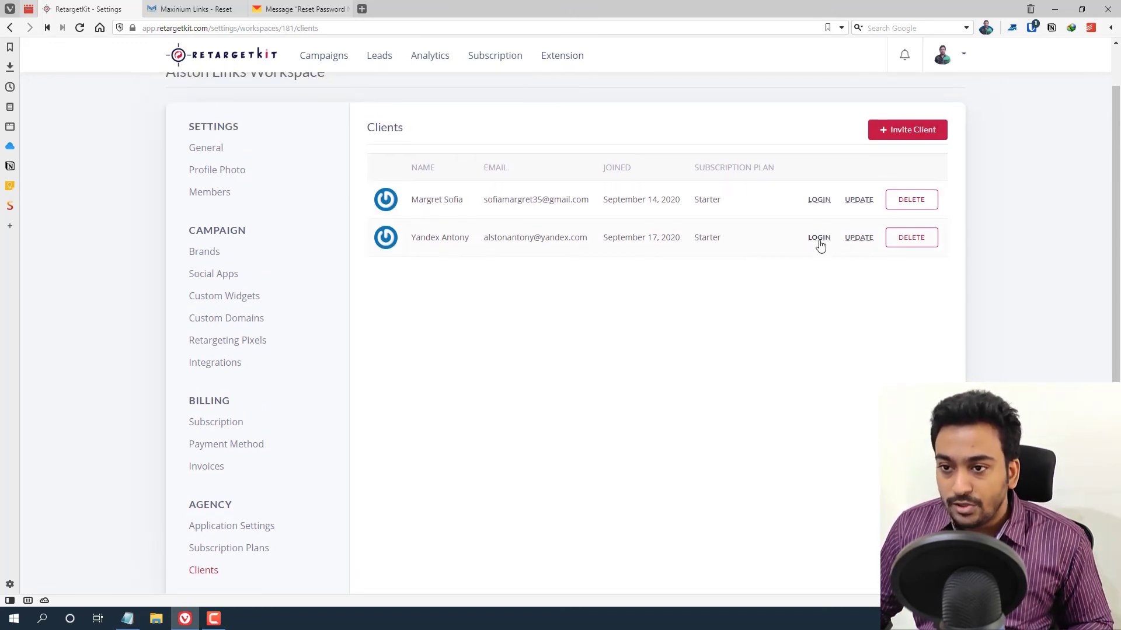
{"action": "left_click", "coordinate": [202, 11]}
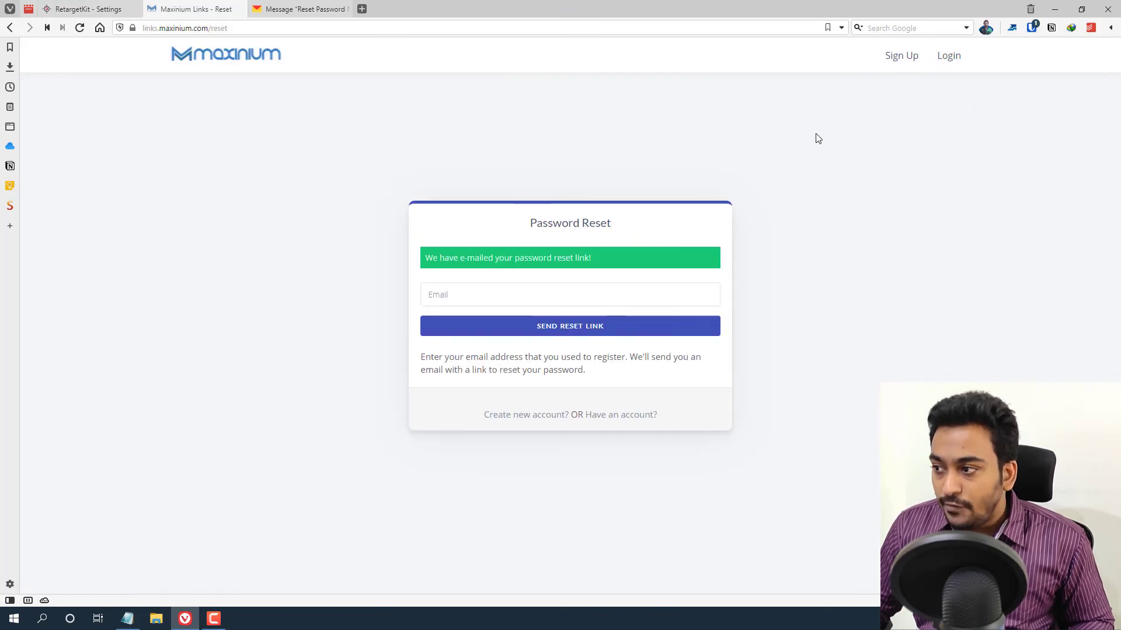
{"action": "left_click", "coordinate": [223, 47]}
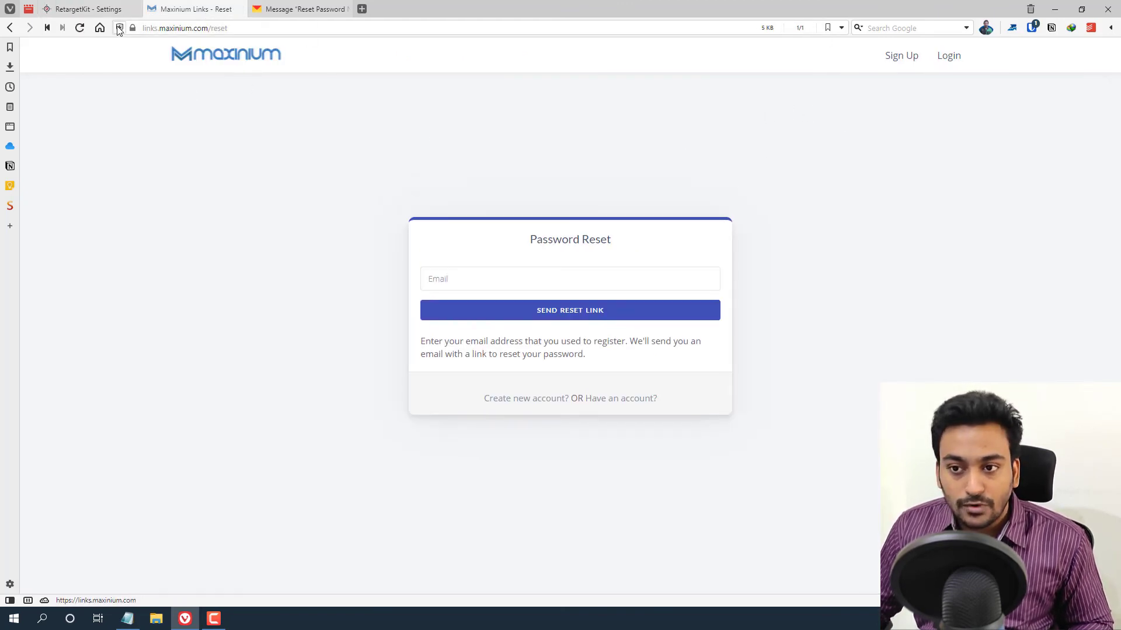
{"action": "left_click", "coordinate": [102, 9]}
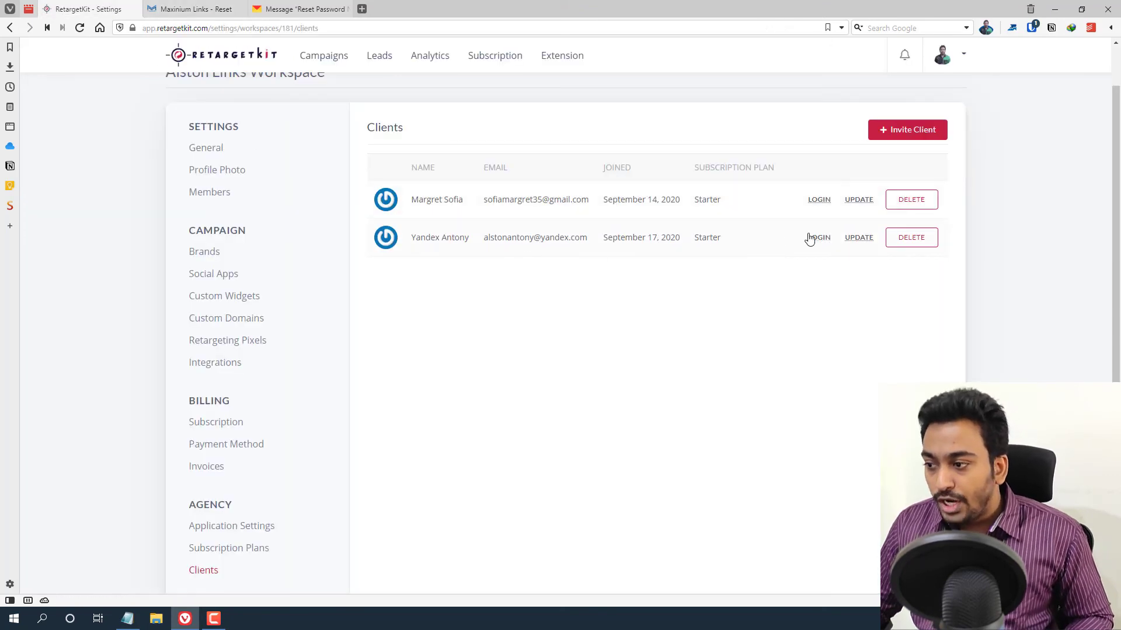
{"action": "left_click", "coordinate": [953, 57]}
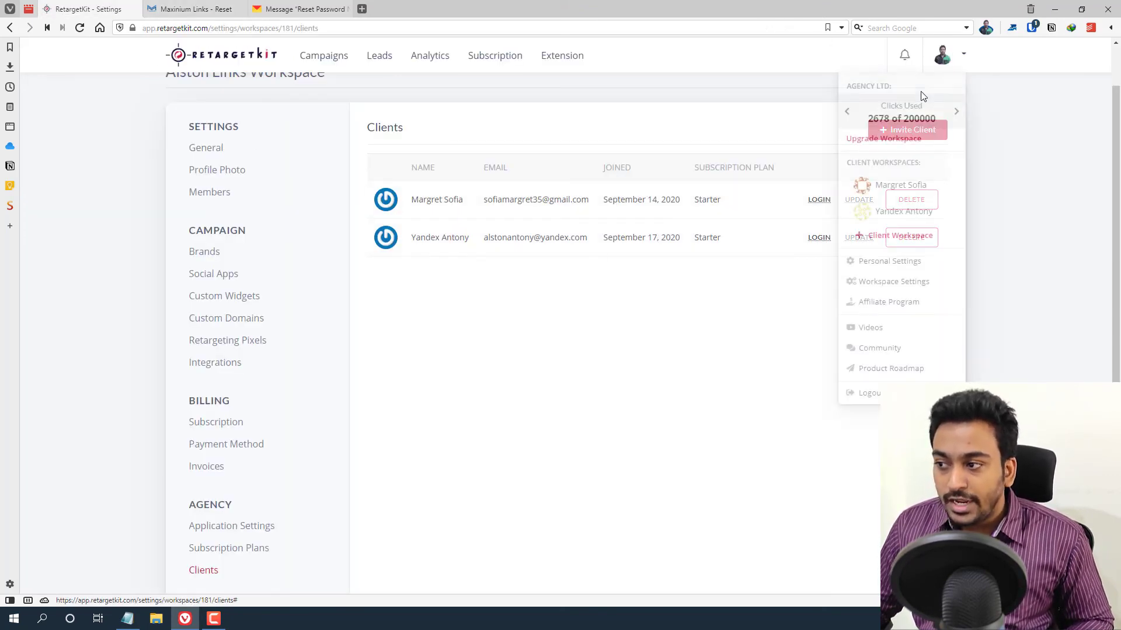
{"action": "left_click", "coordinate": [832, 238]}
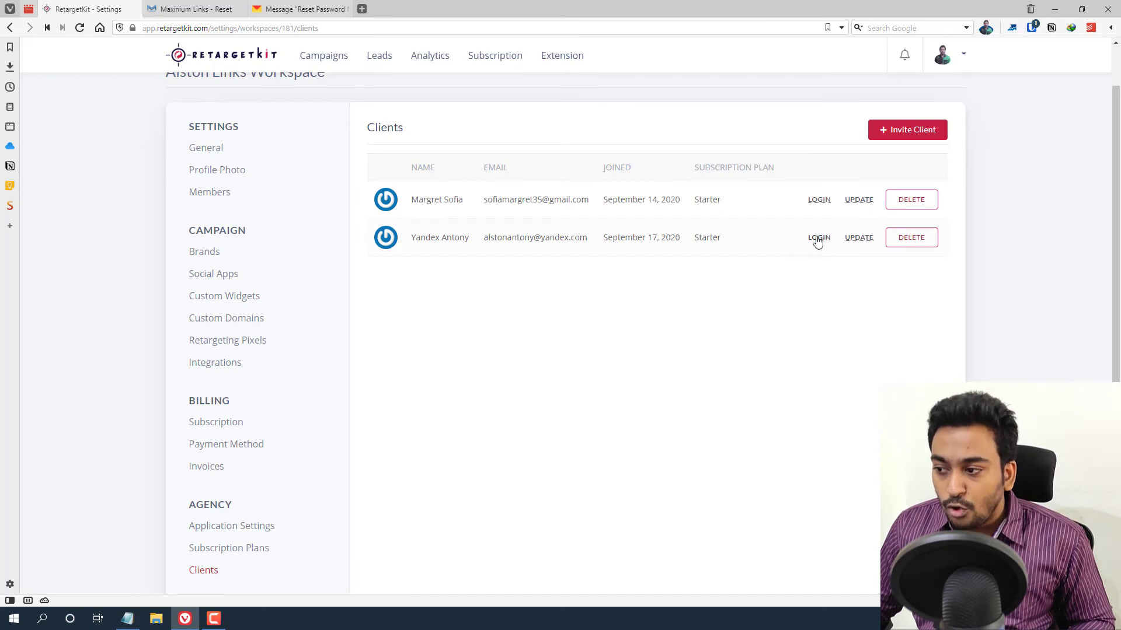
{"action": "left_click", "coordinate": [817, 238]}
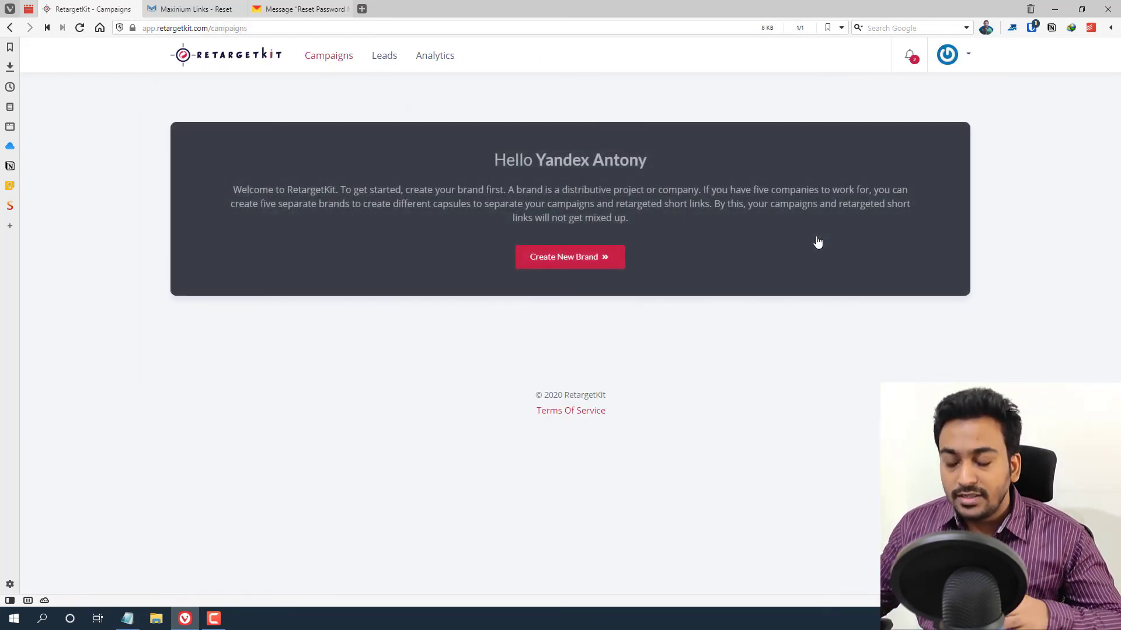
{"action": "left_click", "coordinate": [967, 54]}
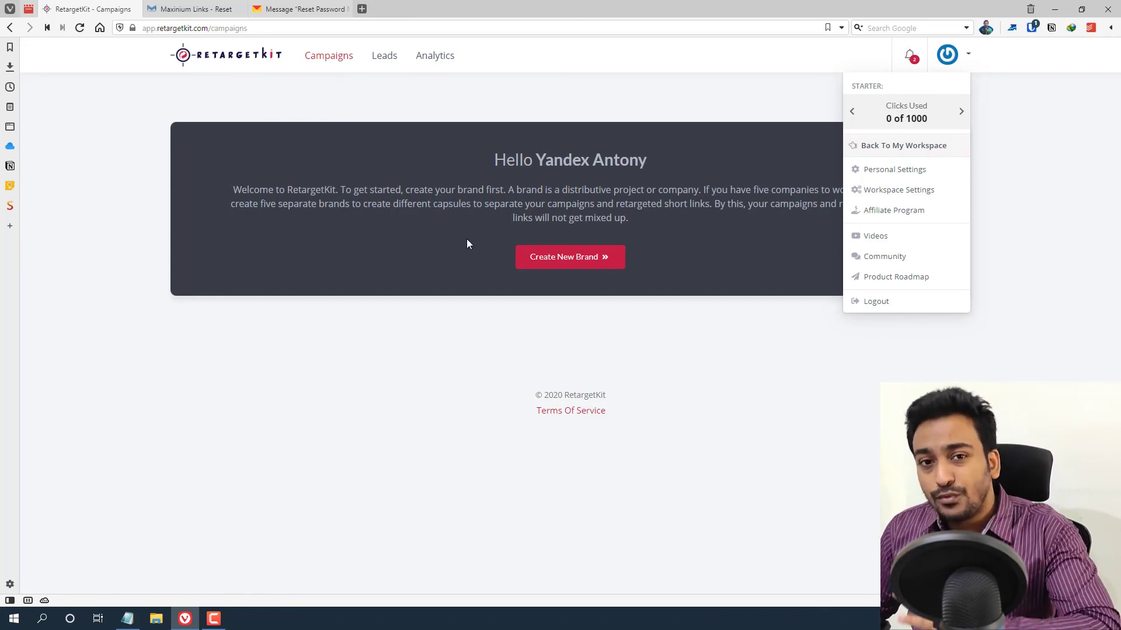
{"action": "left_click", "coordinate": [899, 155]}
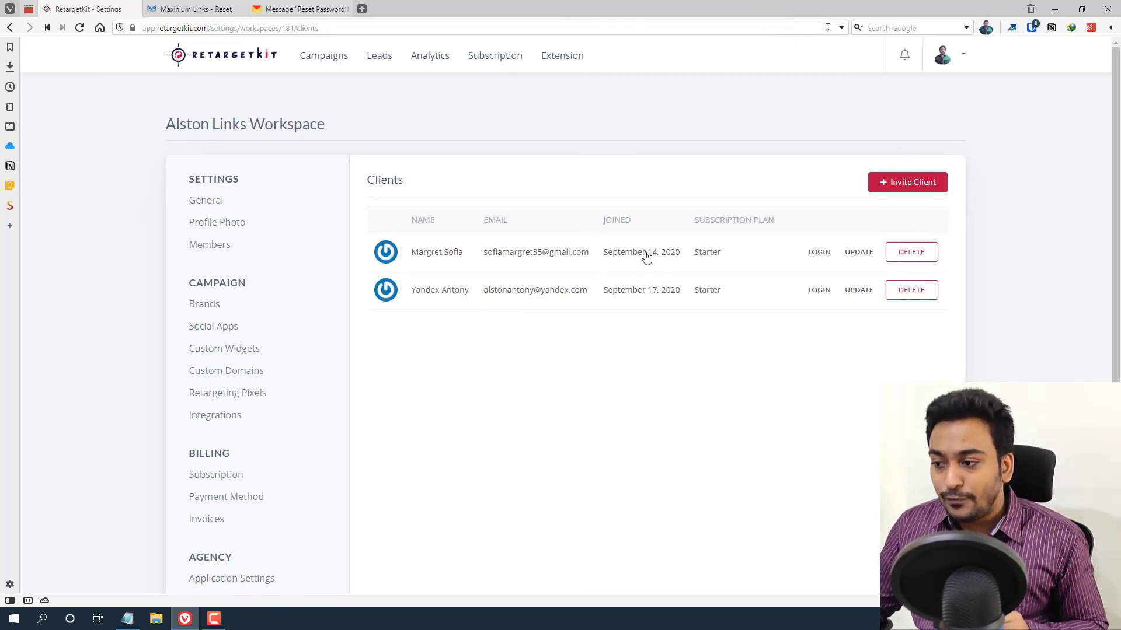
{"action": "left_click", "coordinate": [818, 252]}
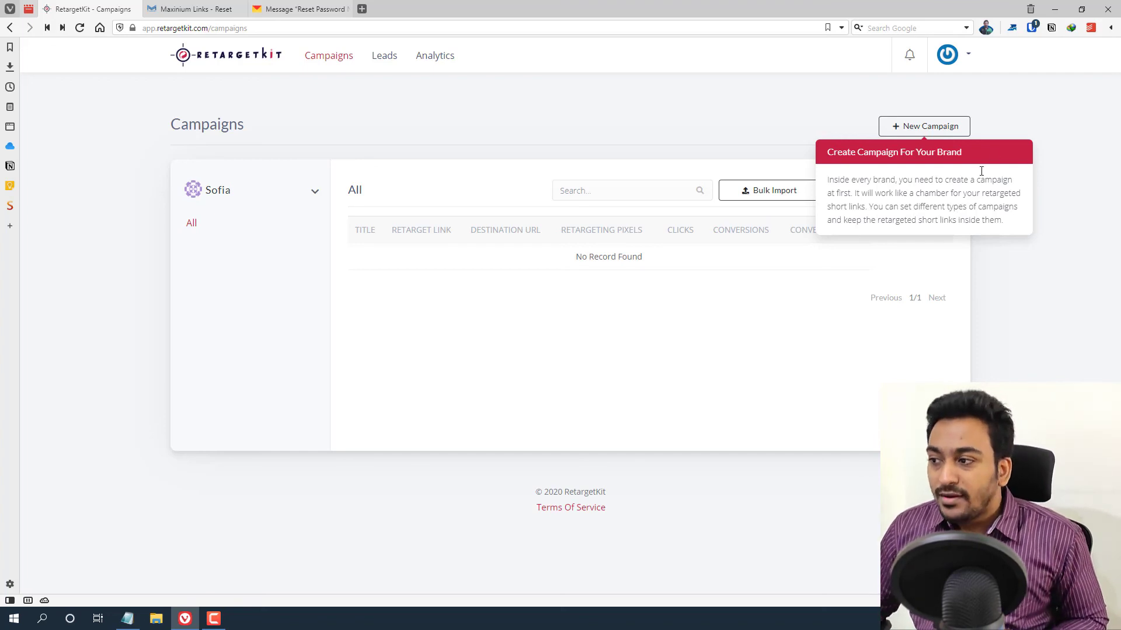
{"action": "left_click", "coordinate": [966, 62]}
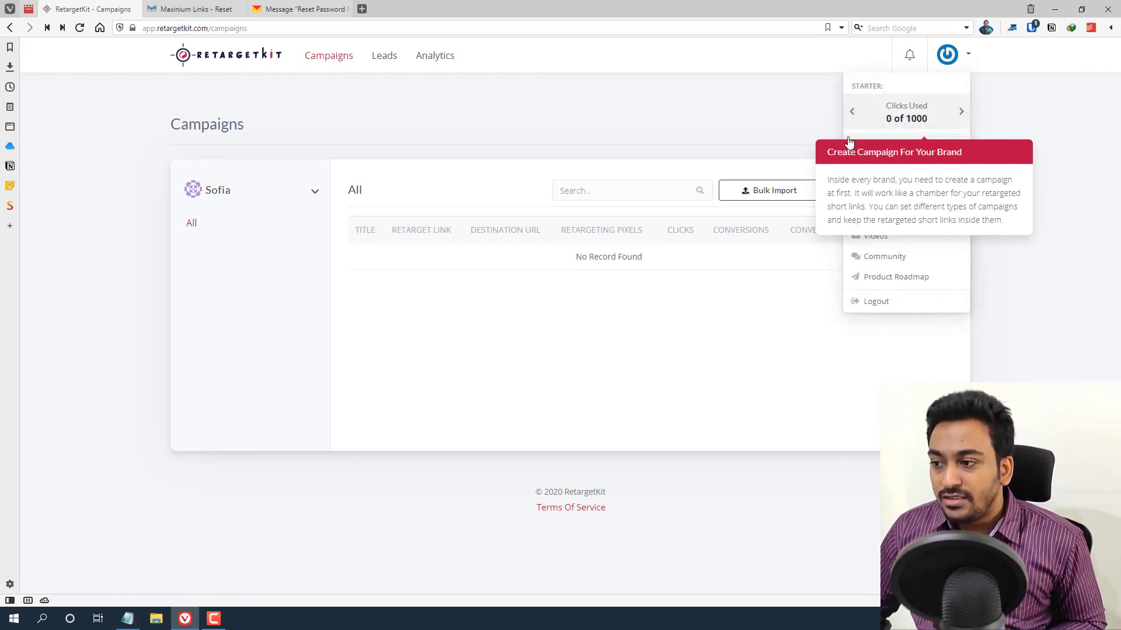
{"action": "right_click", "coordinate": [709, 119]}
{"action": "key", "text": "Escape"}
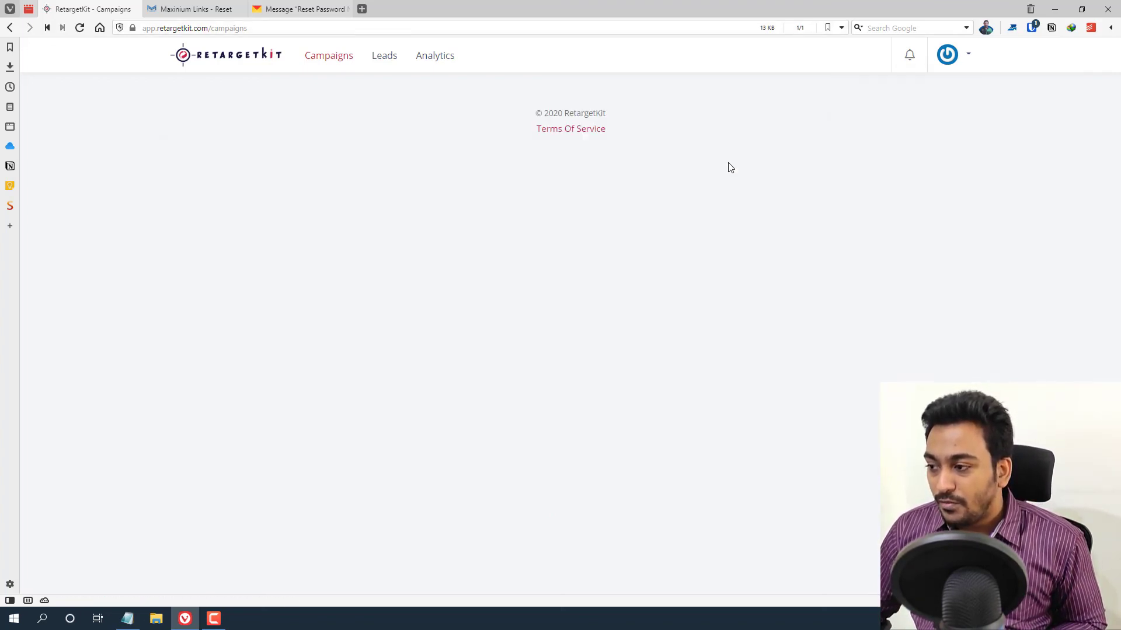
{"action": "left_click", "coordinate": [968, 62]}
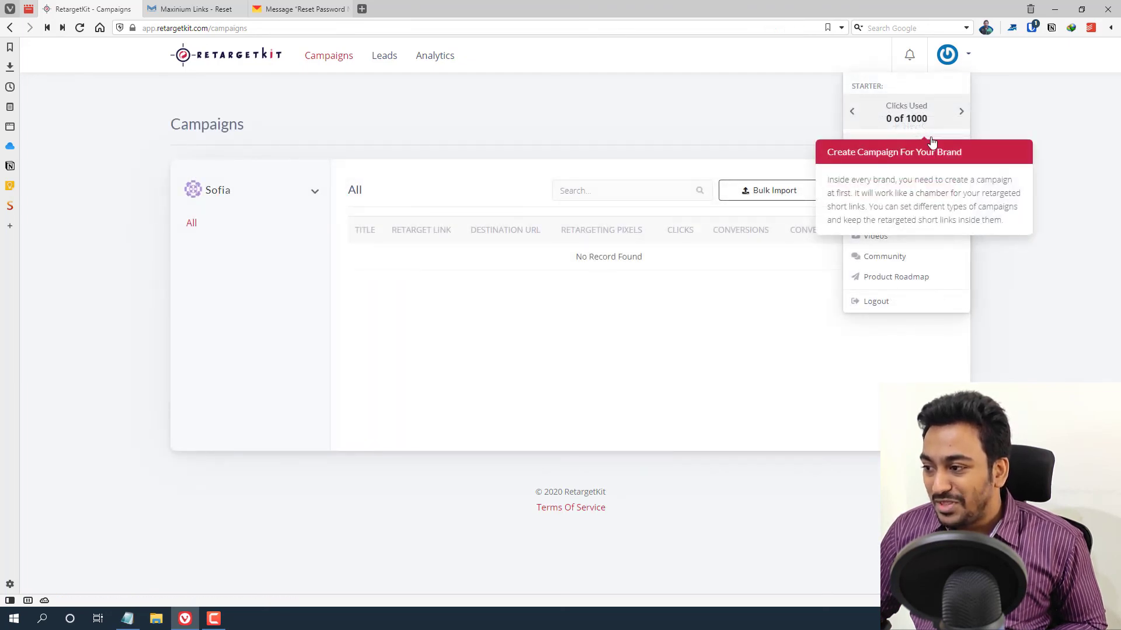
{"action": "left_click", "coordinate": [891, 143]}
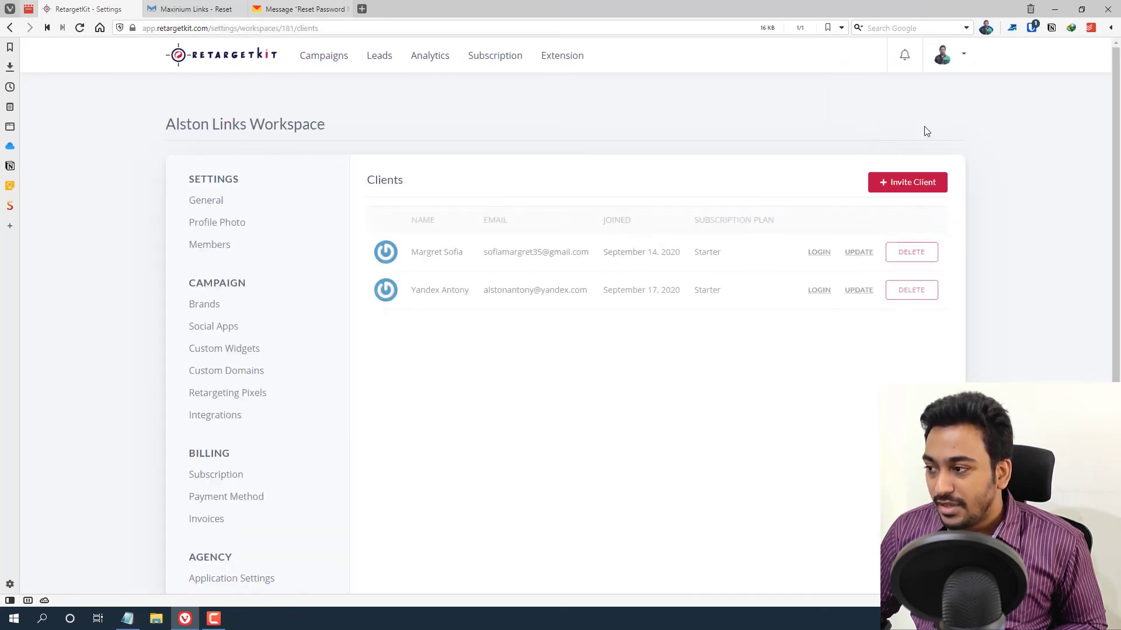
{"action": "left_click", "coordinate": [962, 56]}
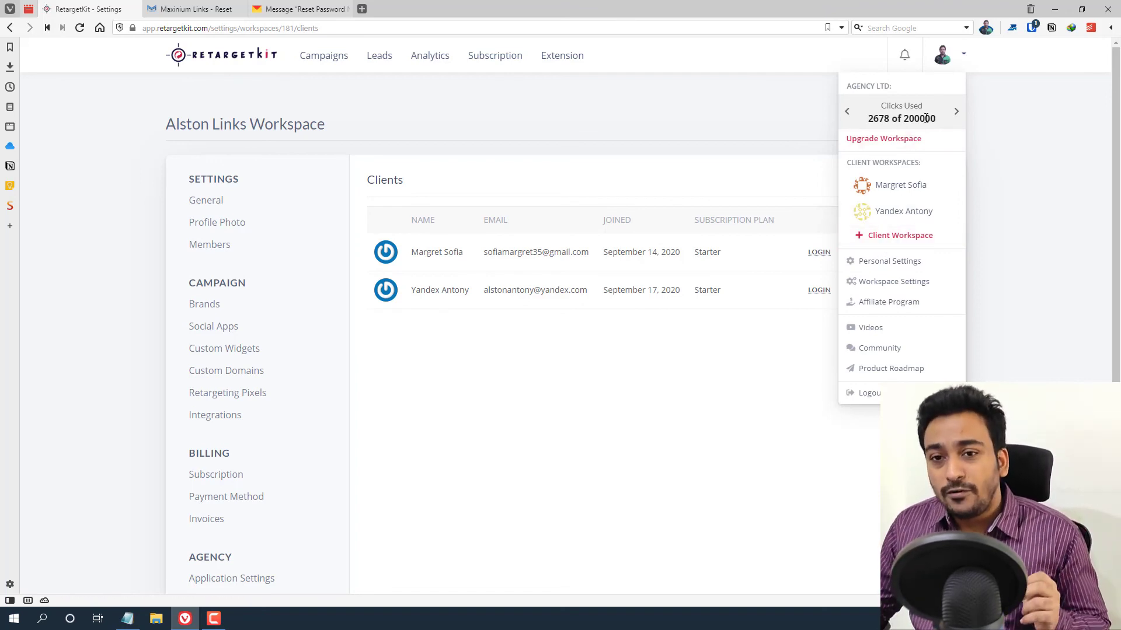
{"action": "left_click", "coordinate": [500, 138]}
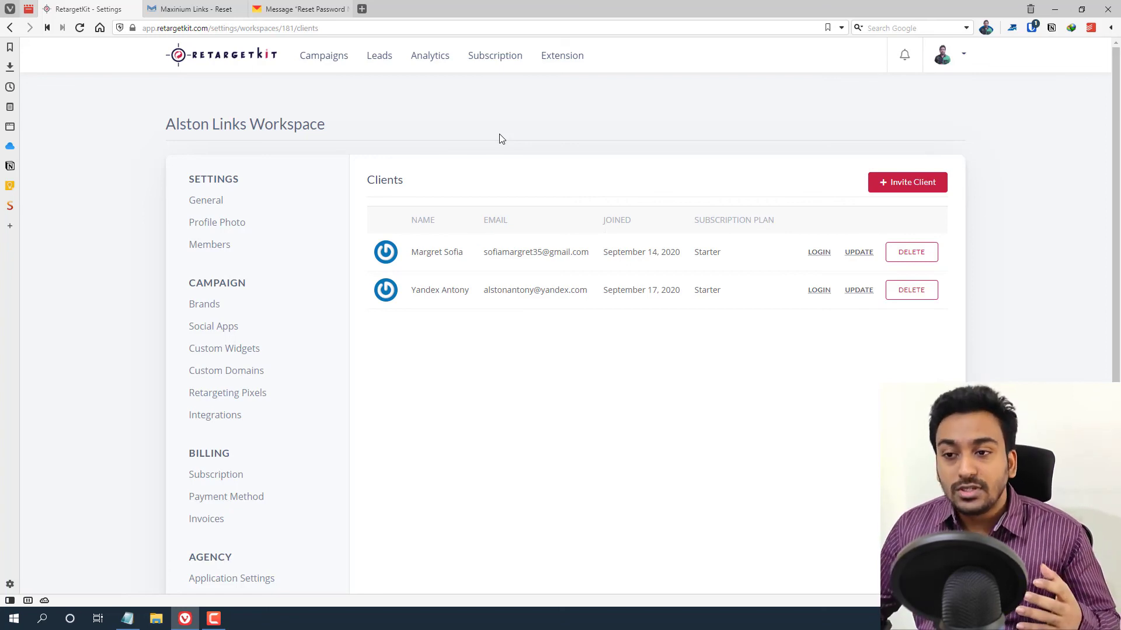
{"action": "left_click", "coordinate": [153, 5]}
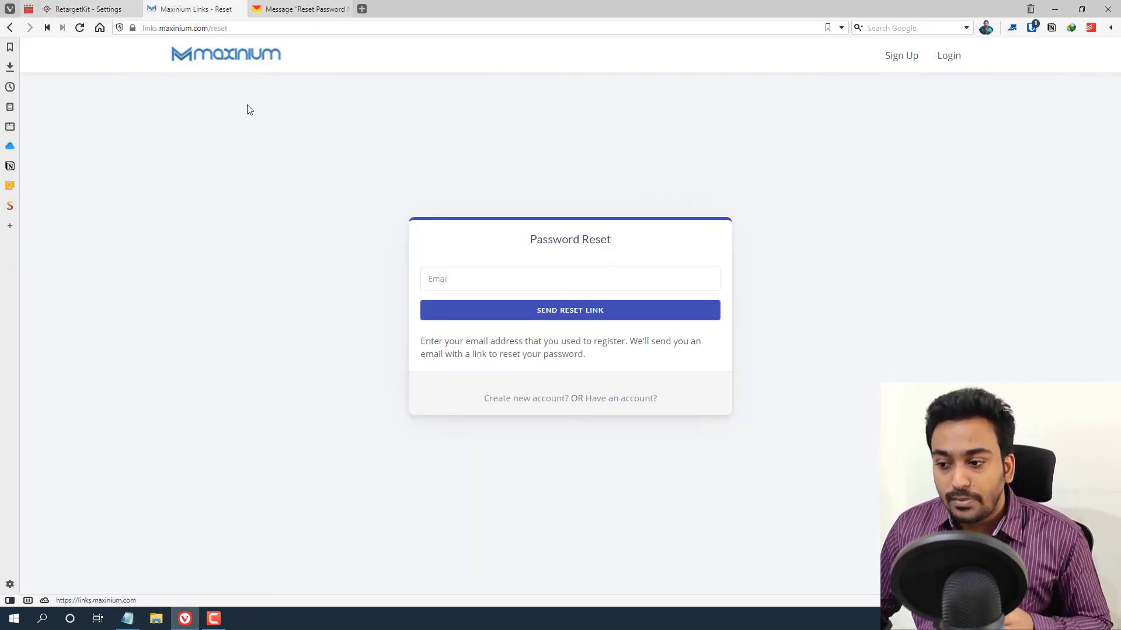
{"action": "left_click", "coordinate": [201, 28]}
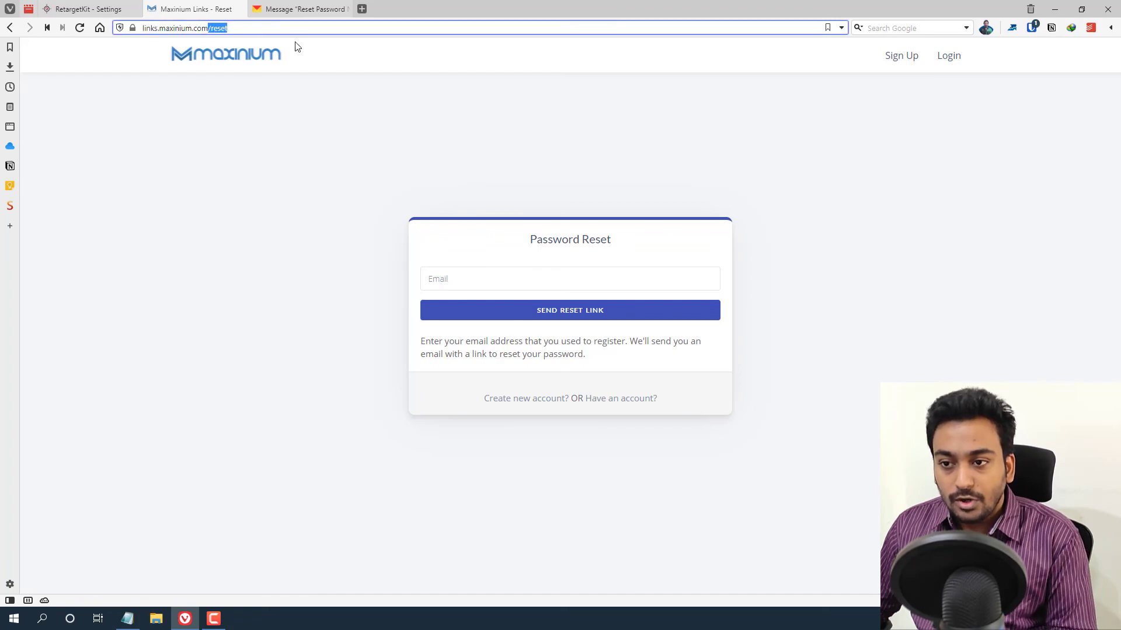
{"action": "type", "text": "www.maxinium.com/services/marketing-kit/"}
{"action": "key", "text": "Return"}
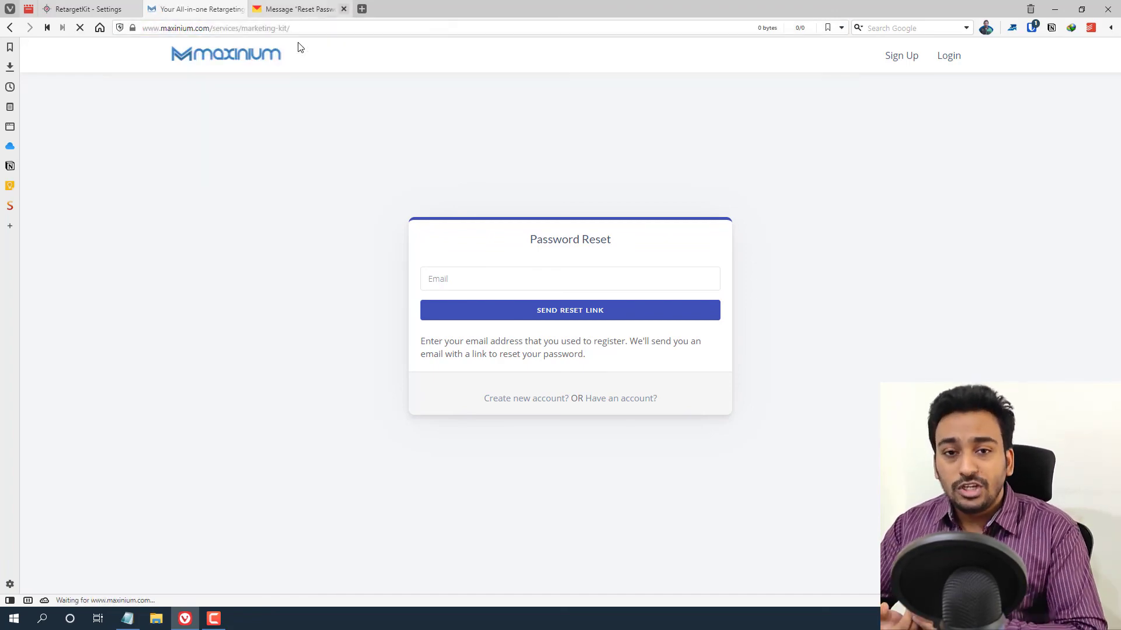